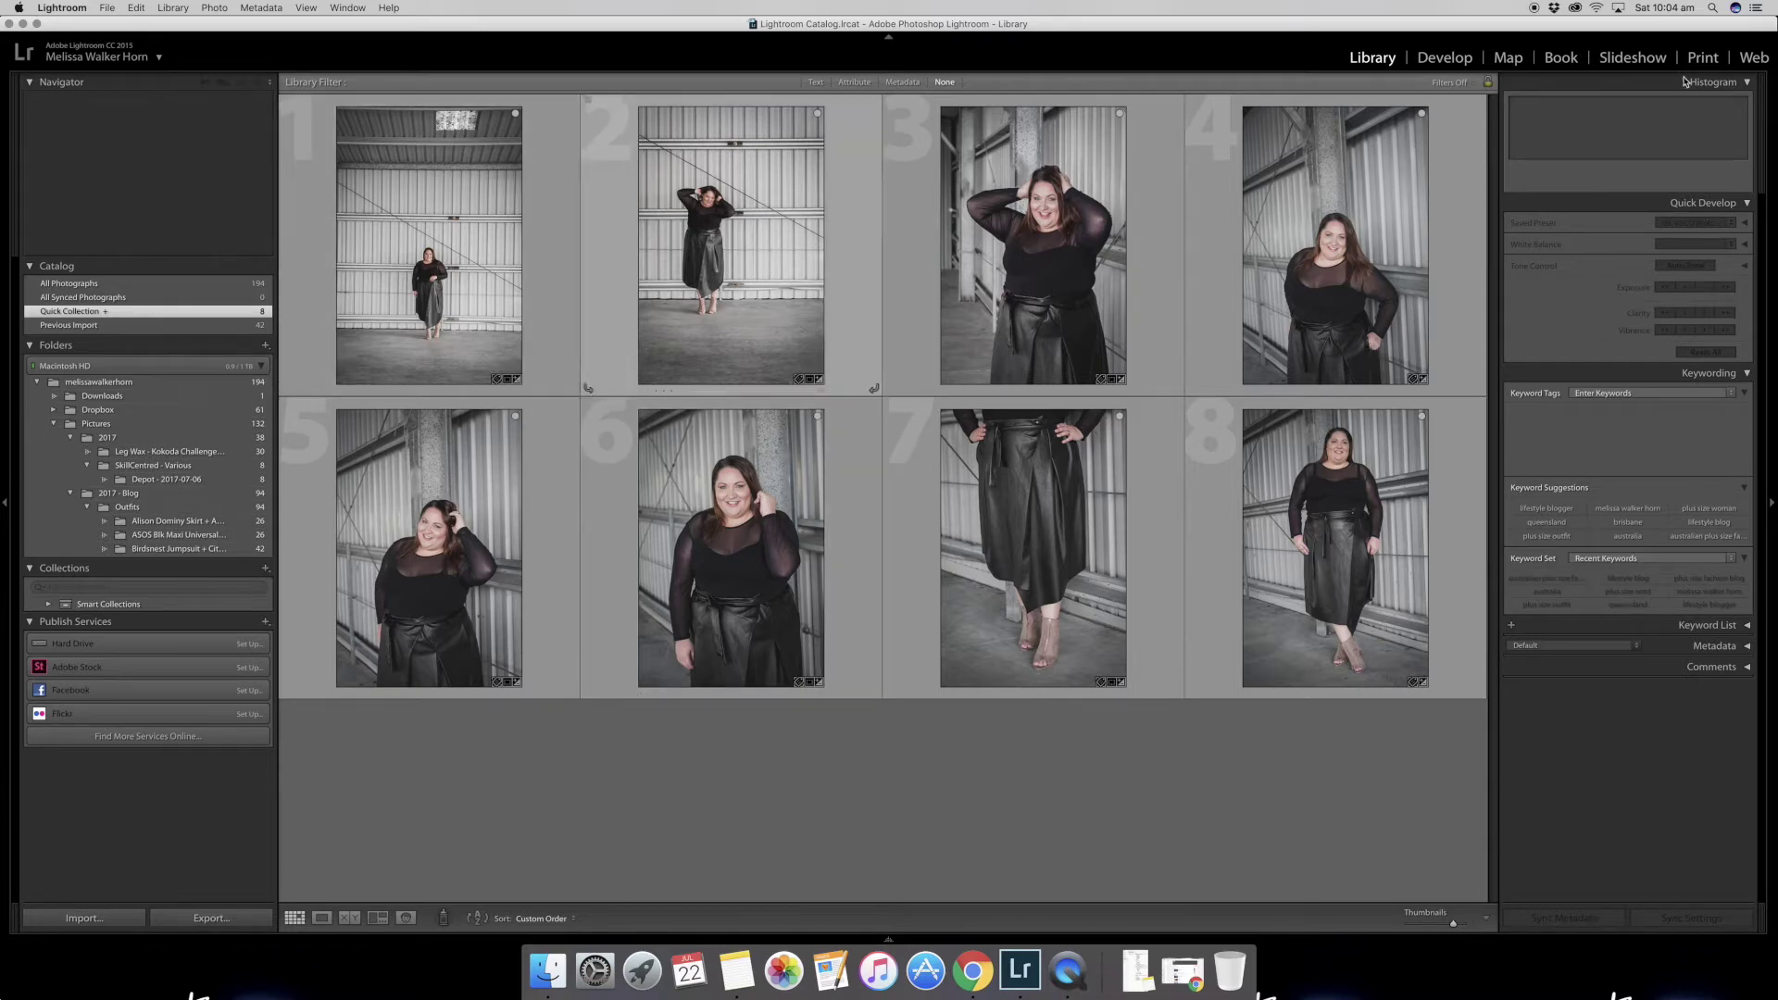
Step: Open the first photo of the Quick Collection, the full-length warehouse shot, for developing
left_click(1445, 57)
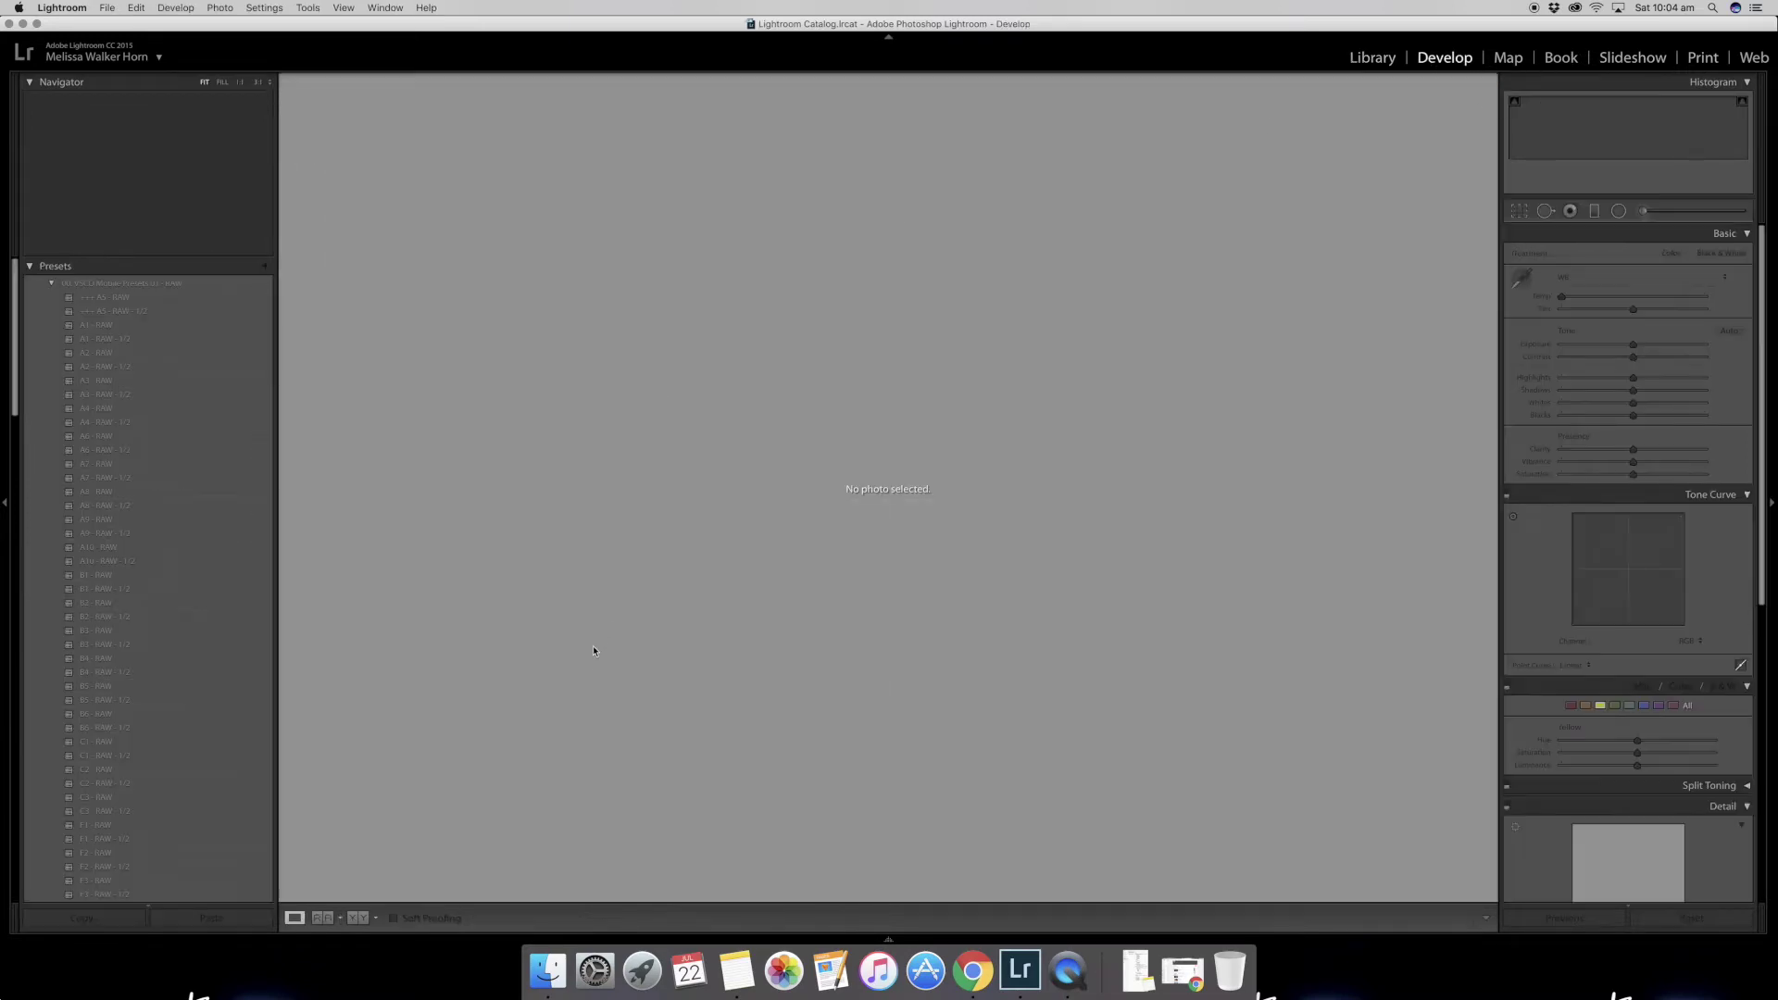
mouse_move(394, 939)
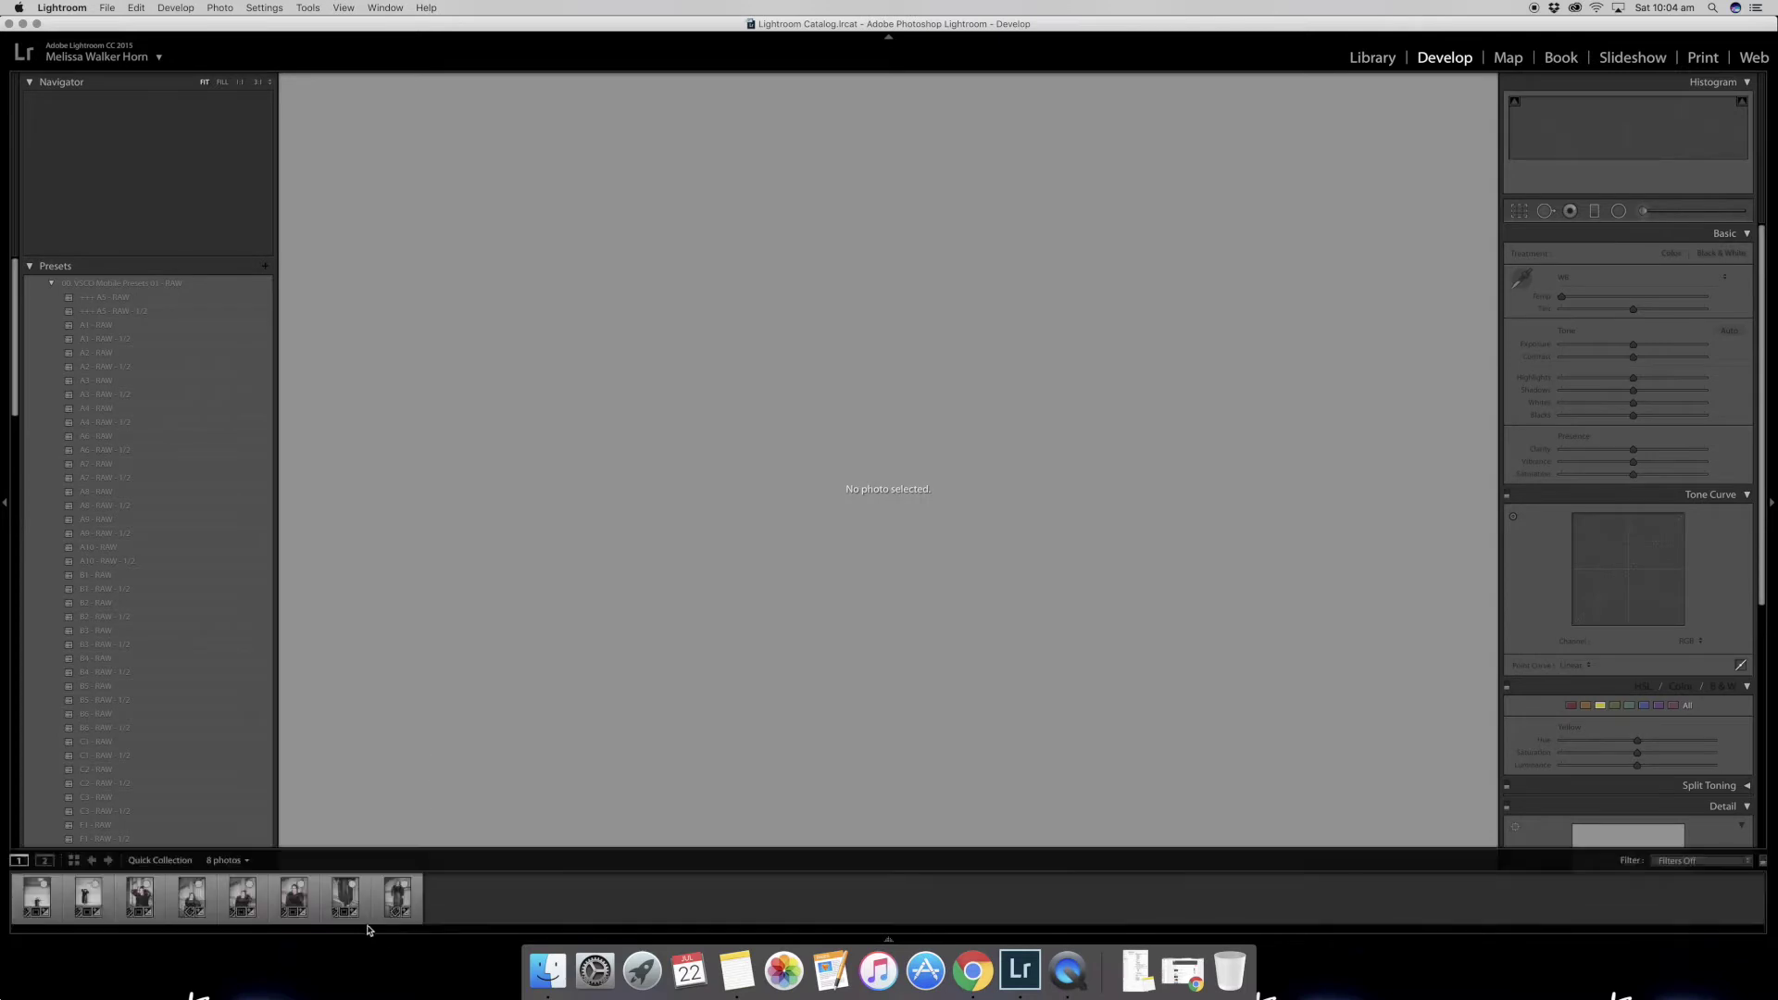
left_click(33, 897)
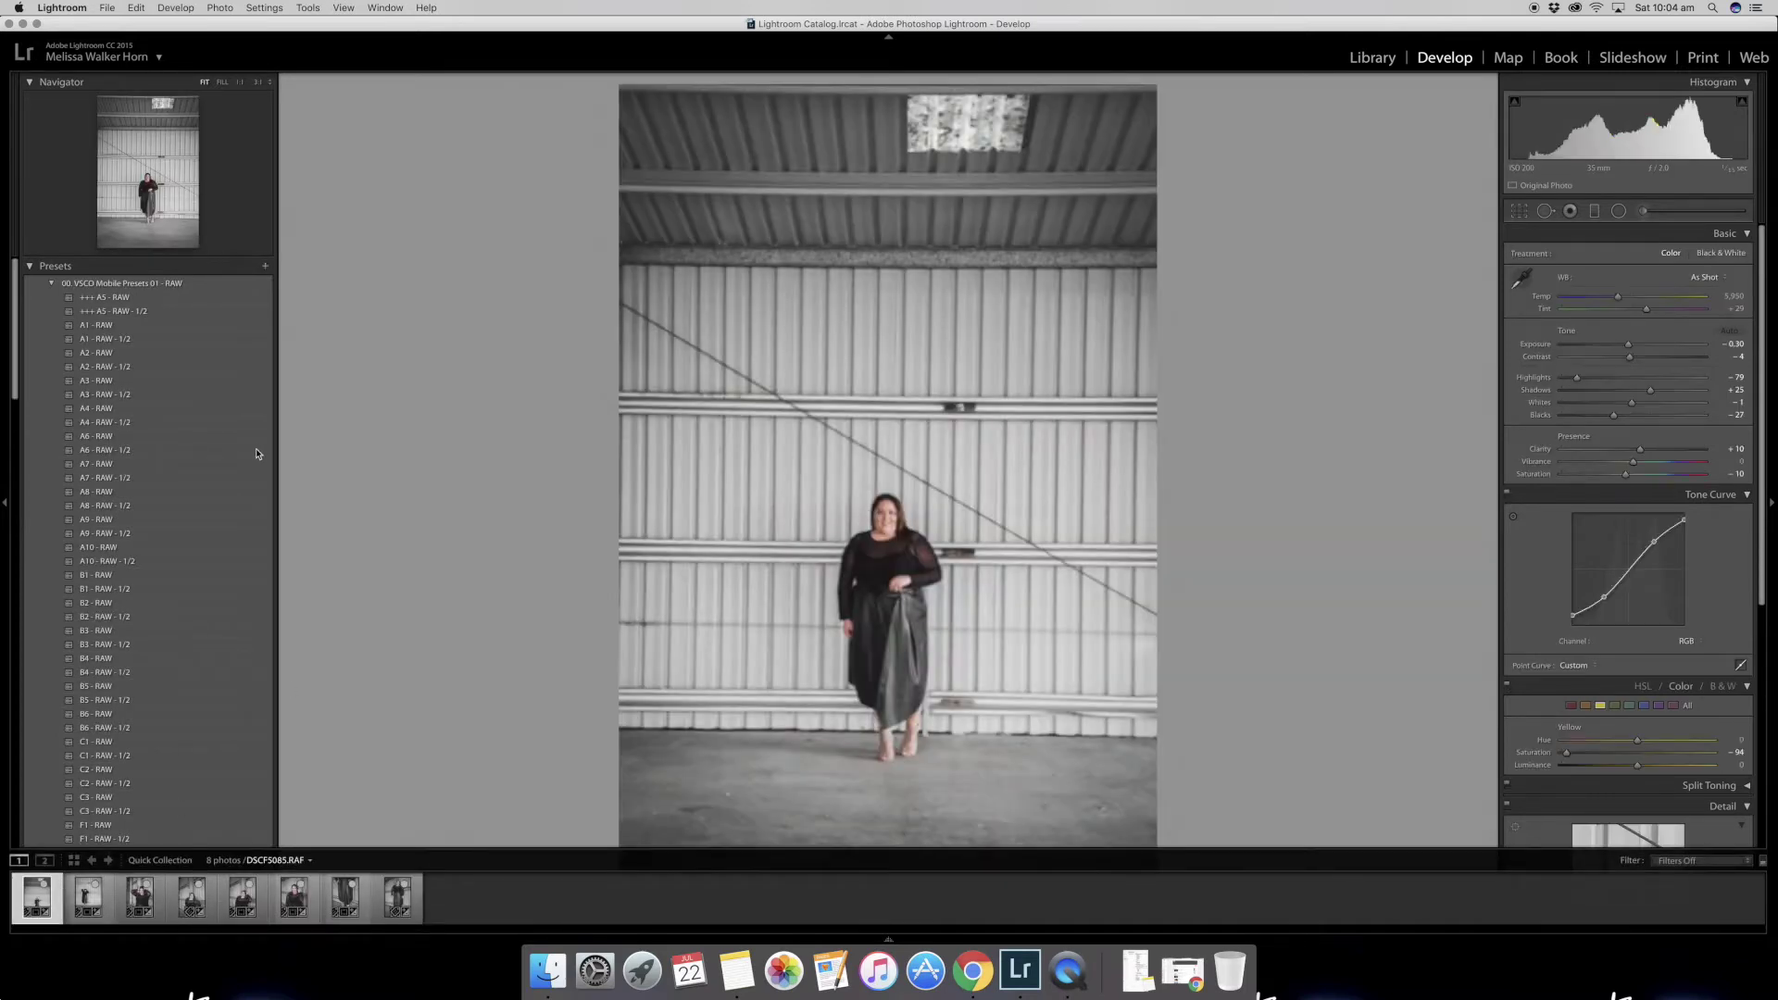
Step: Return the photo to its original Import state in the edit history and show the presets list again
left_click(51, 266)
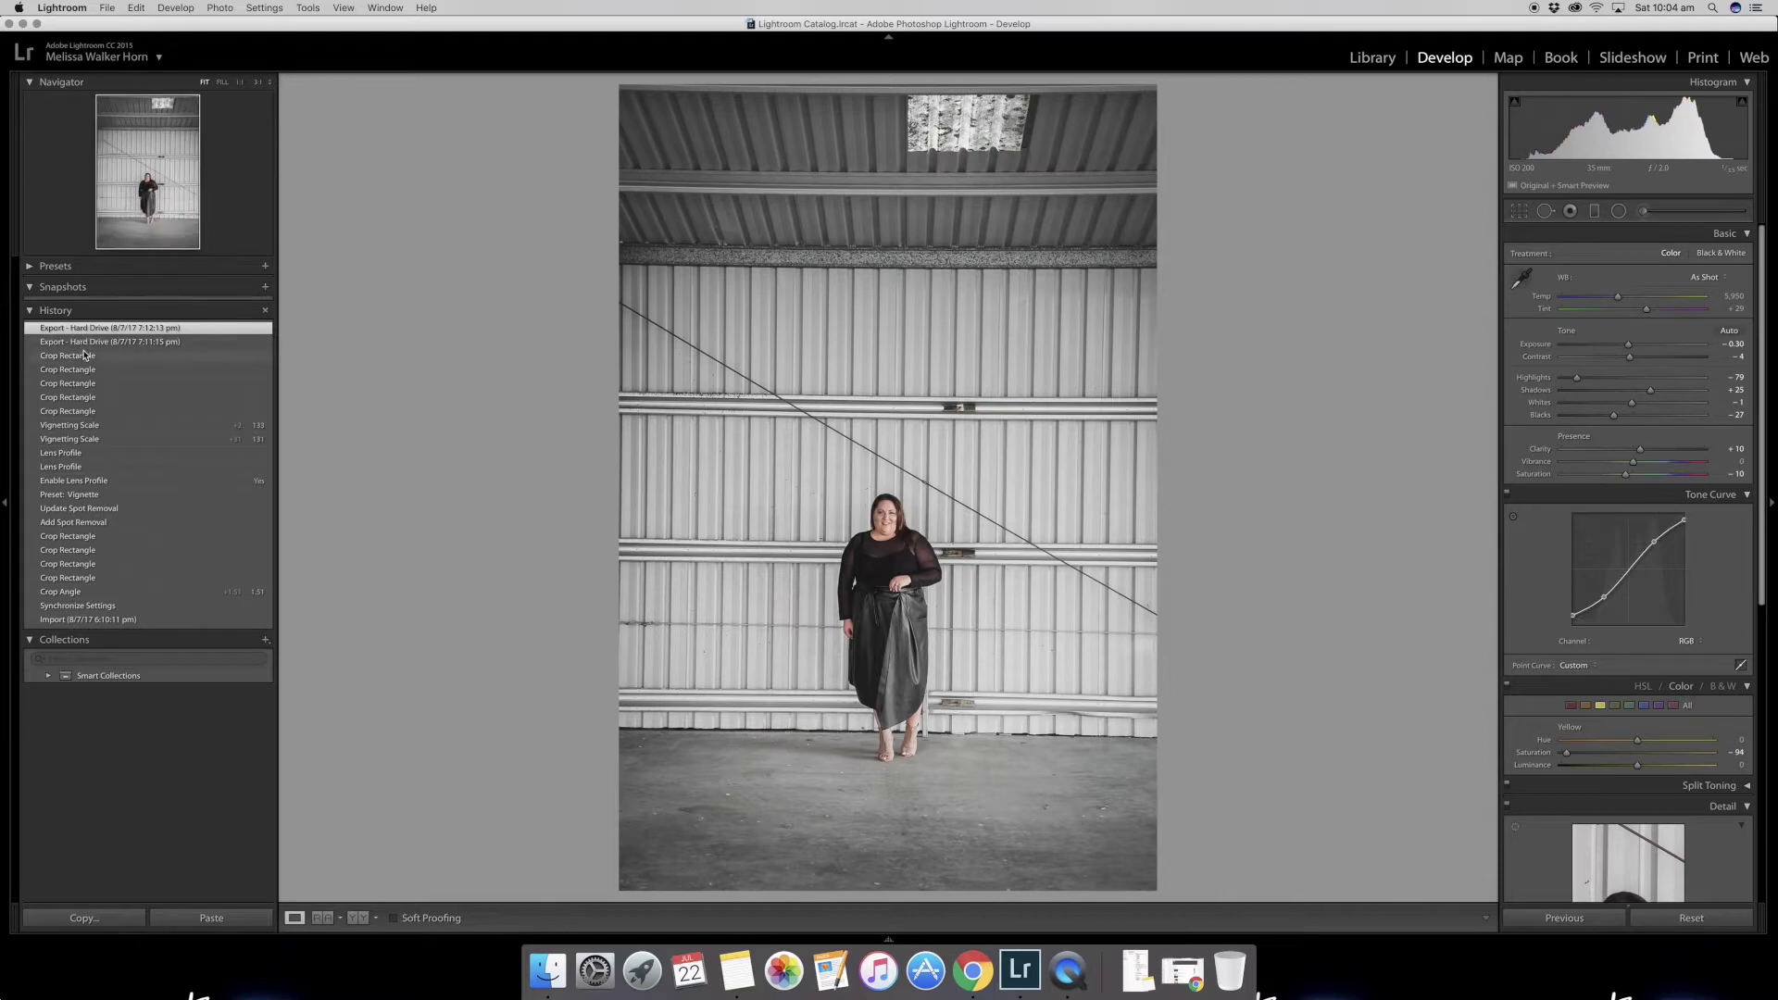
left_click(93, 620)
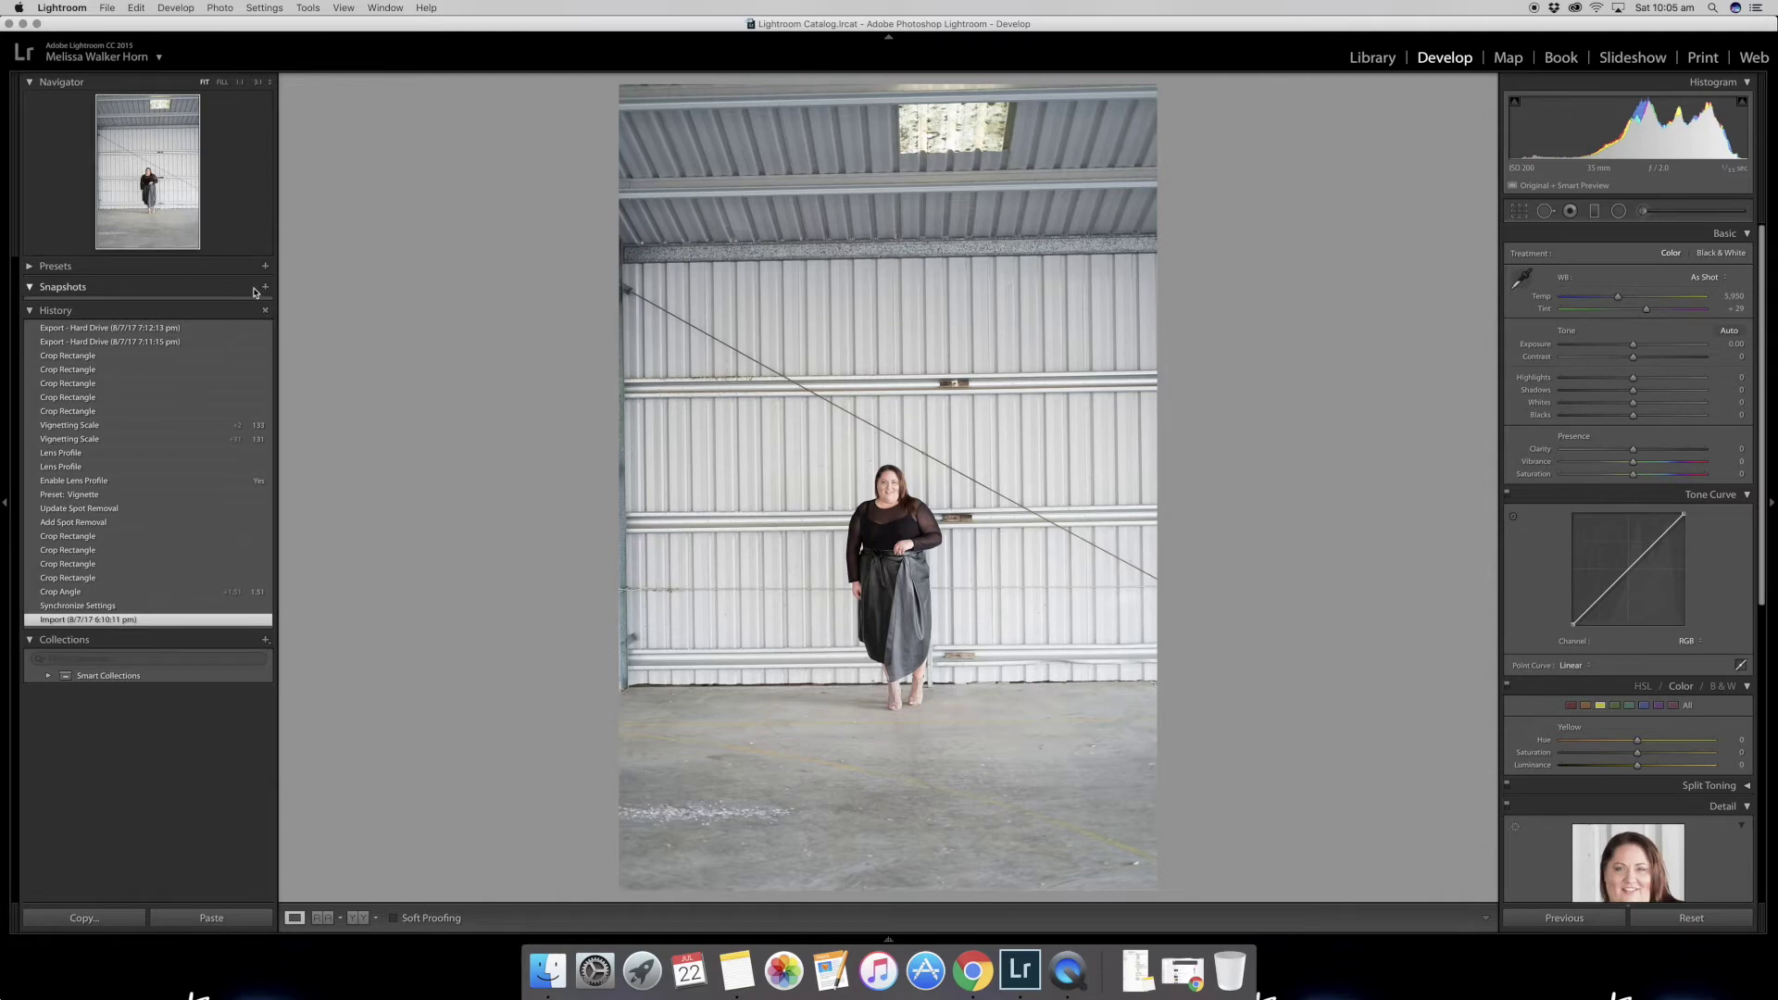
left_click(42, 269)
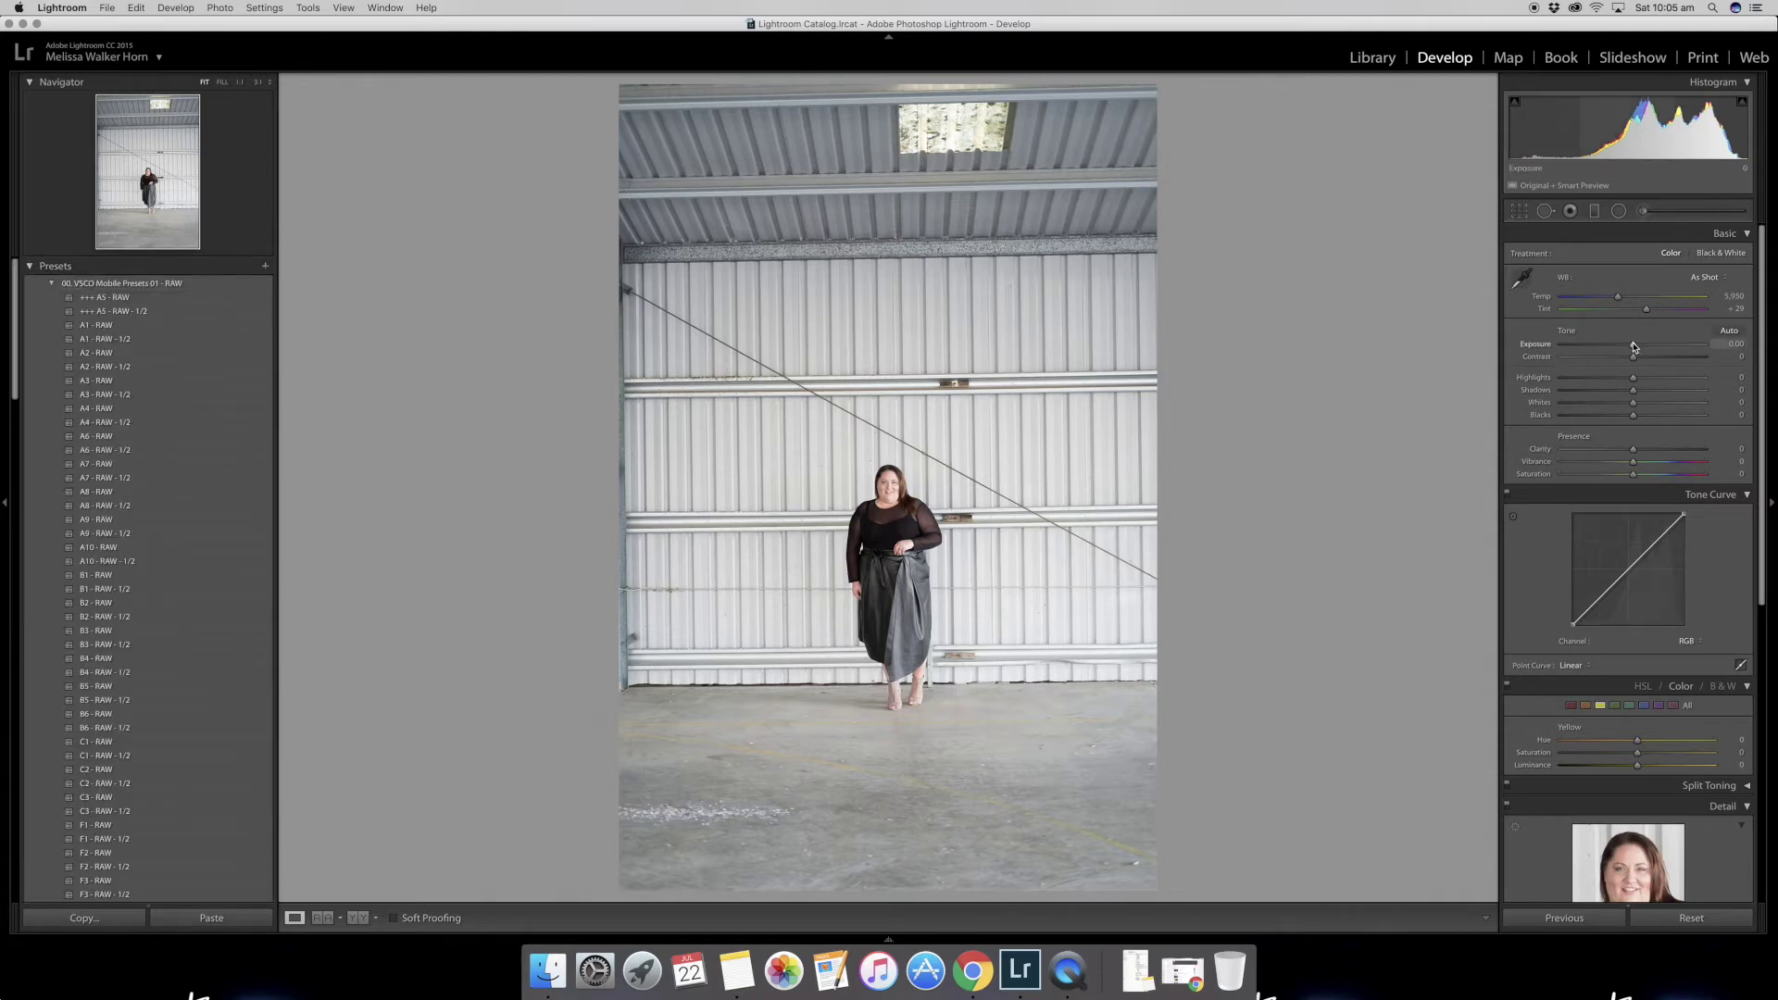
Step: Lower the photo's Exposure to −0.90
left_click_drag(1634, 347, 1622, 347)
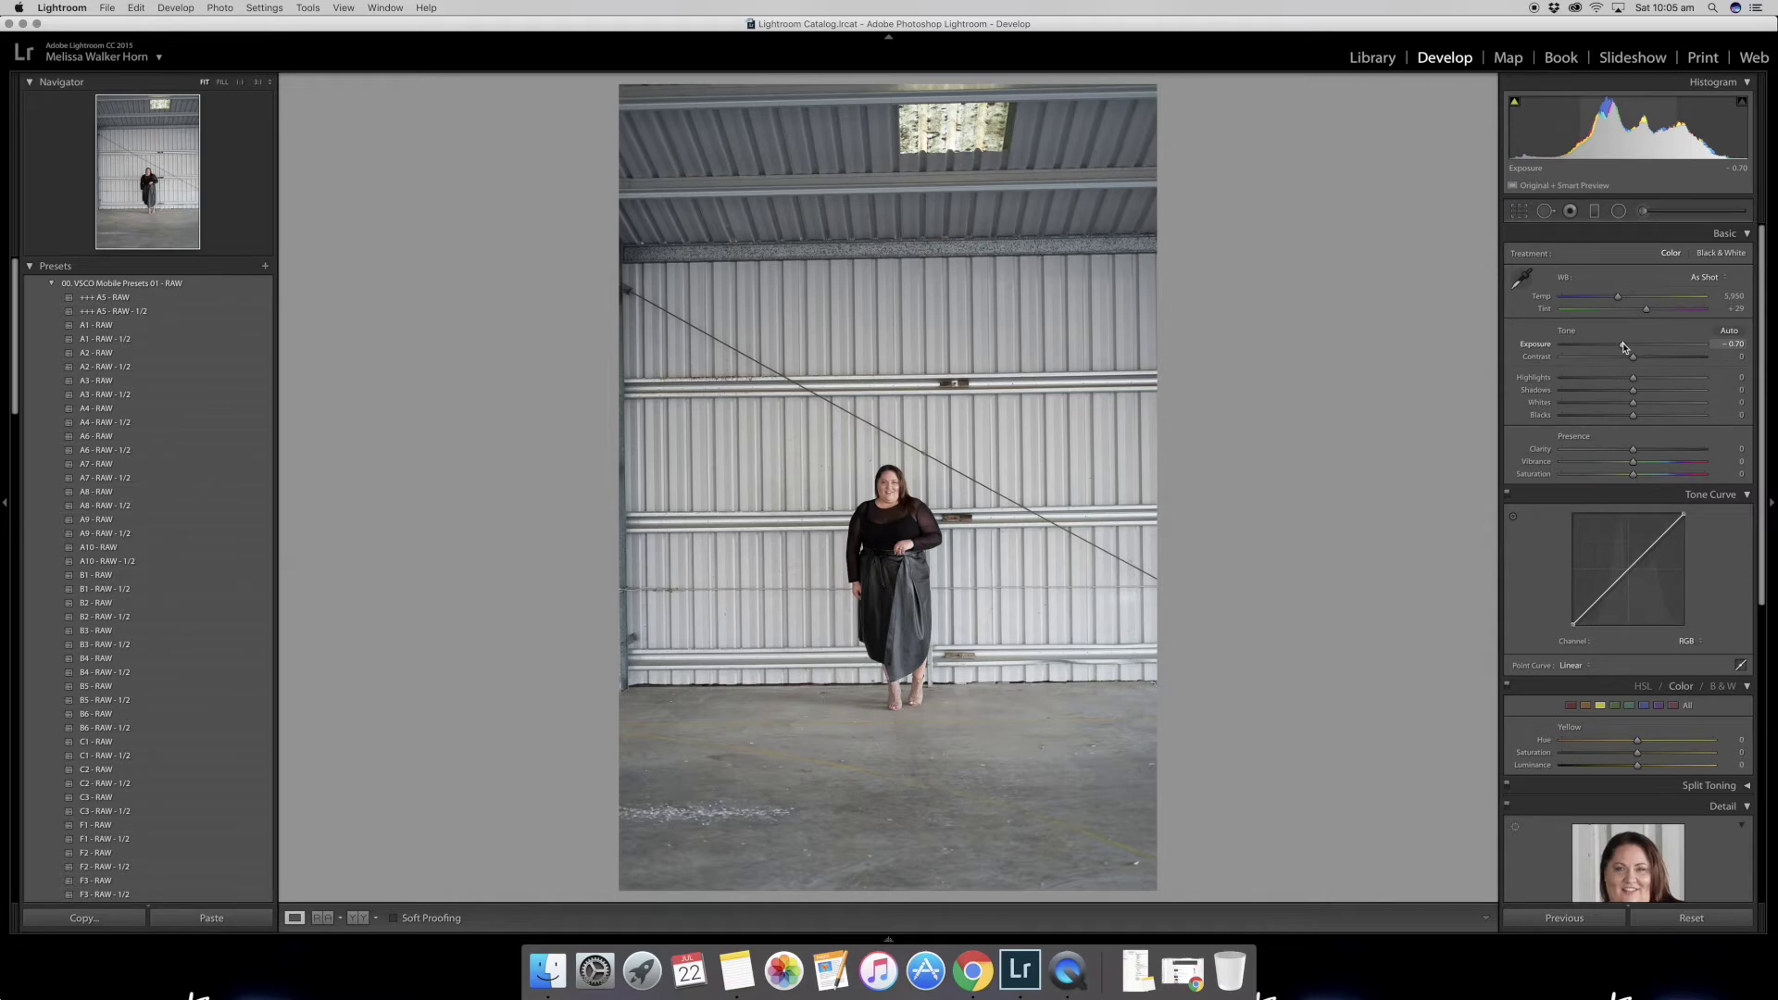
left_click_drag(1622, 347, 1620, 348)
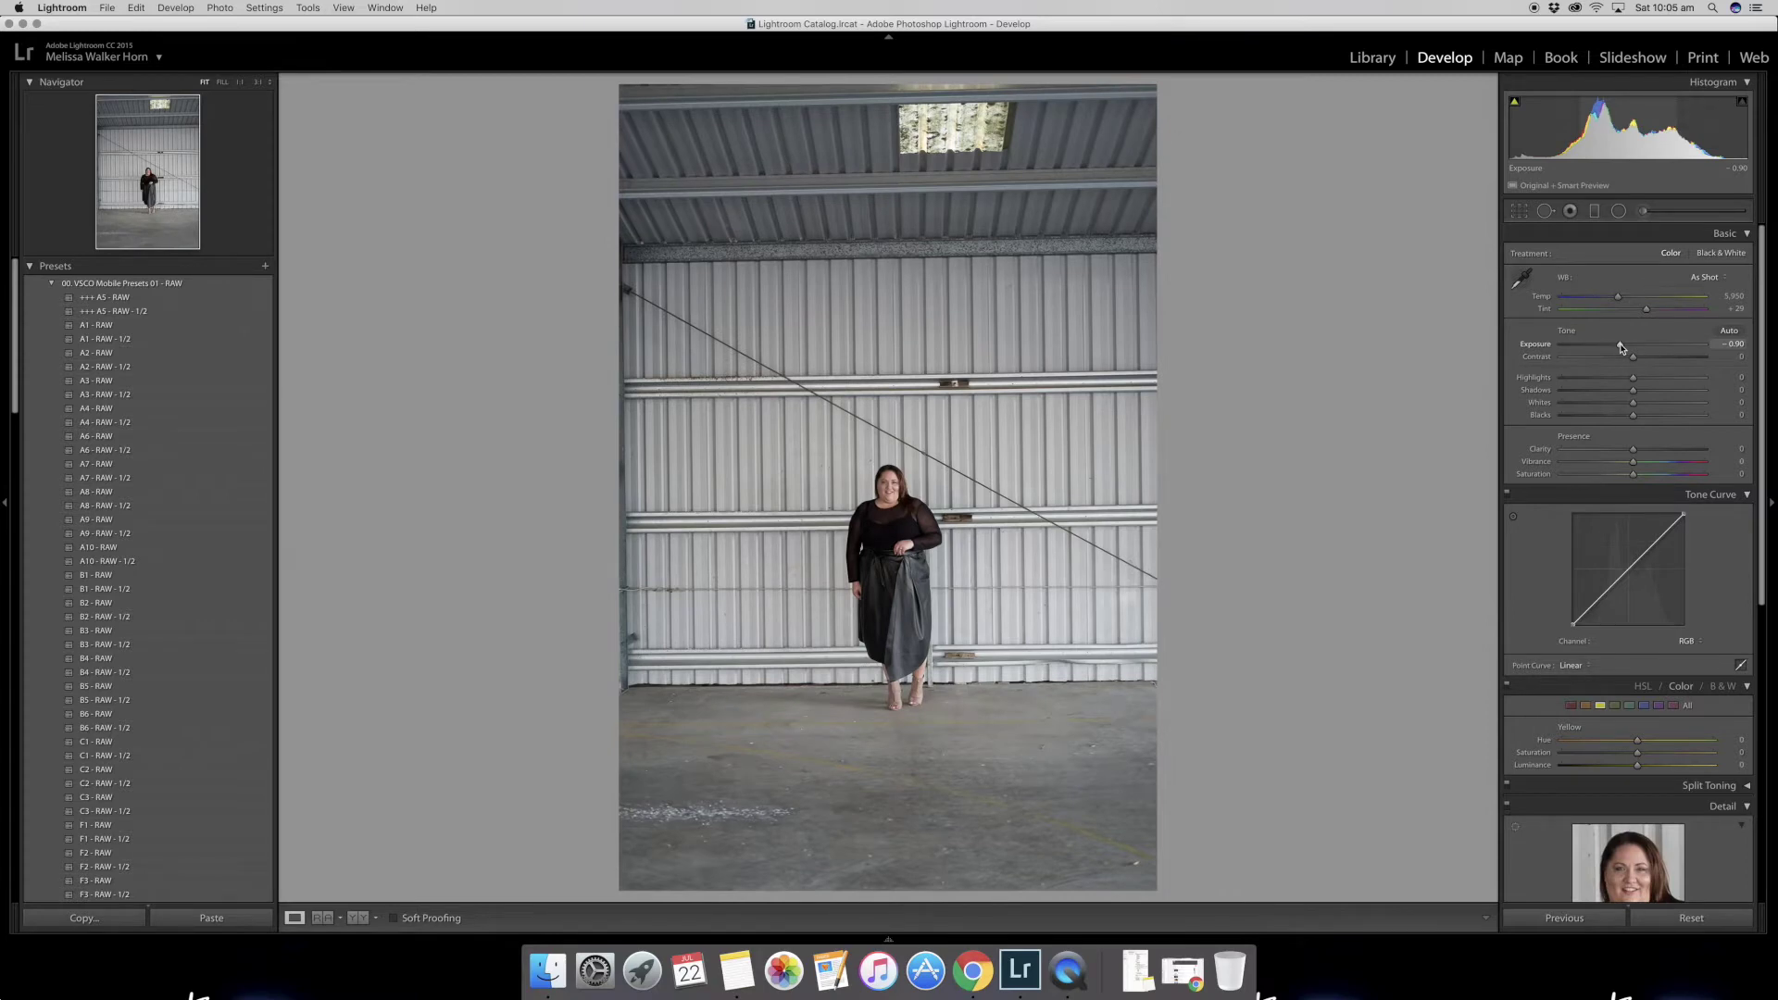
Step: Crop the photo tighter around the woman at the original aspect ratio, cutting out the roof, and straighten it by about 0.3 degrees
left_click(1520, 212)
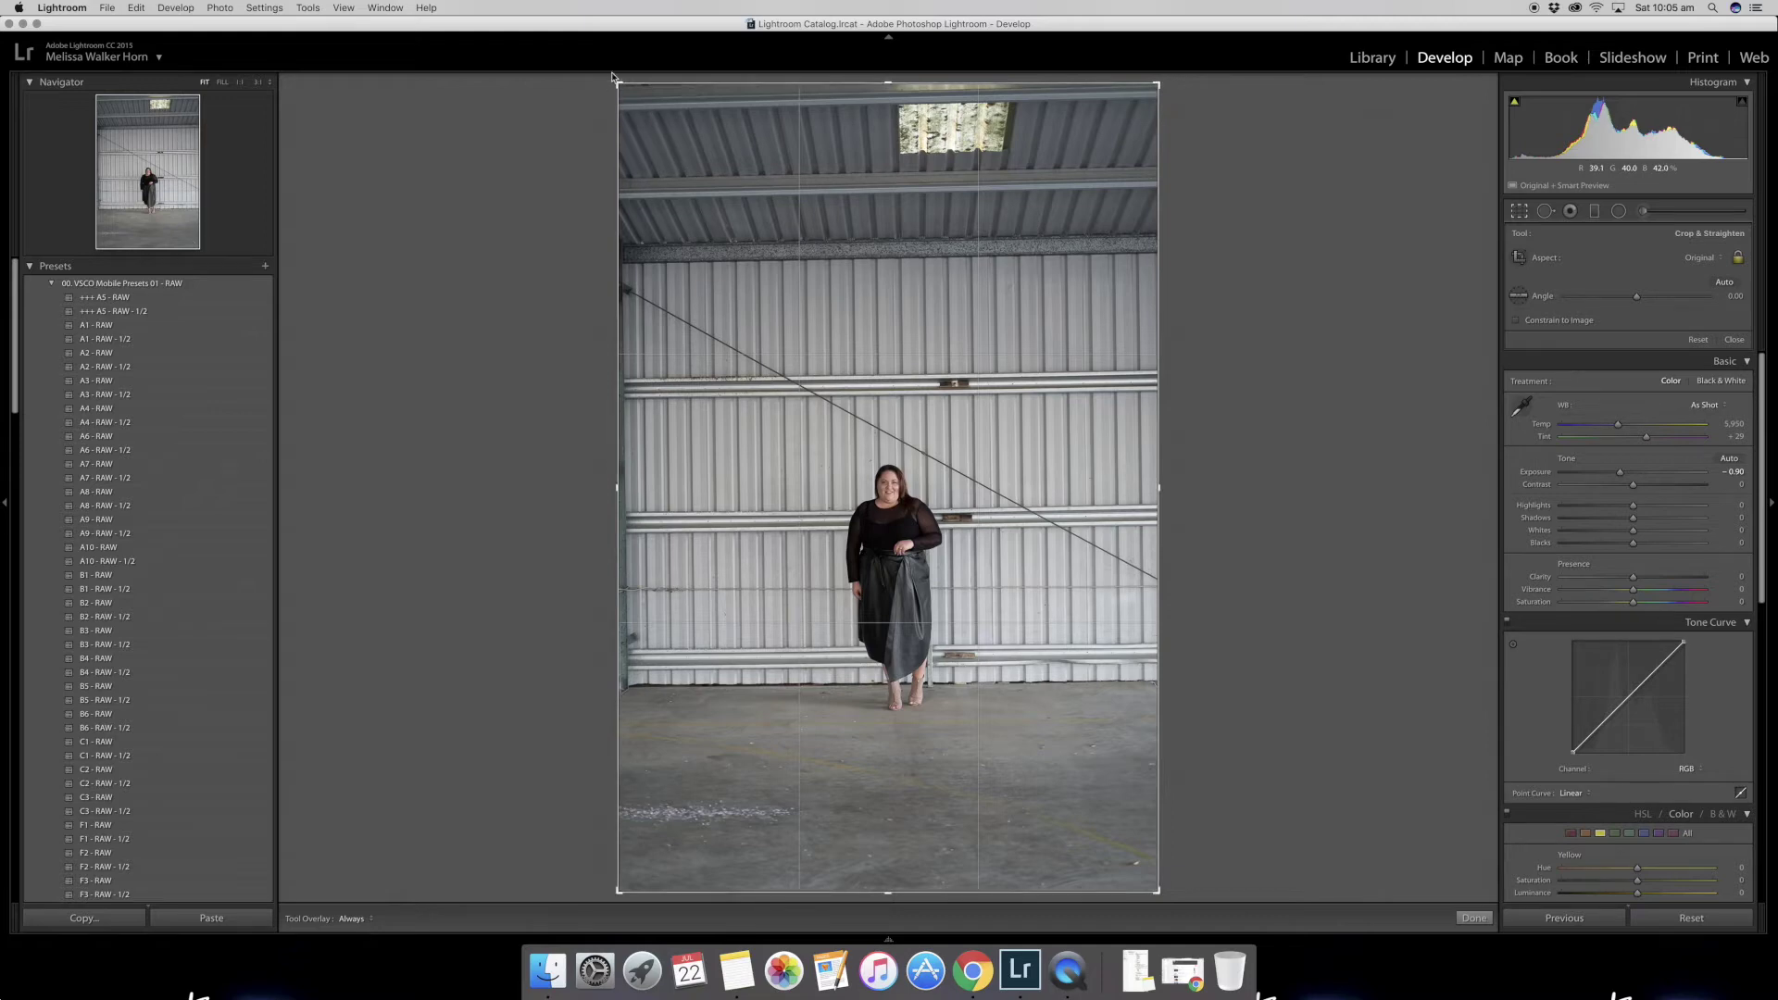
left_click_drag(619, 94, 682, 179)
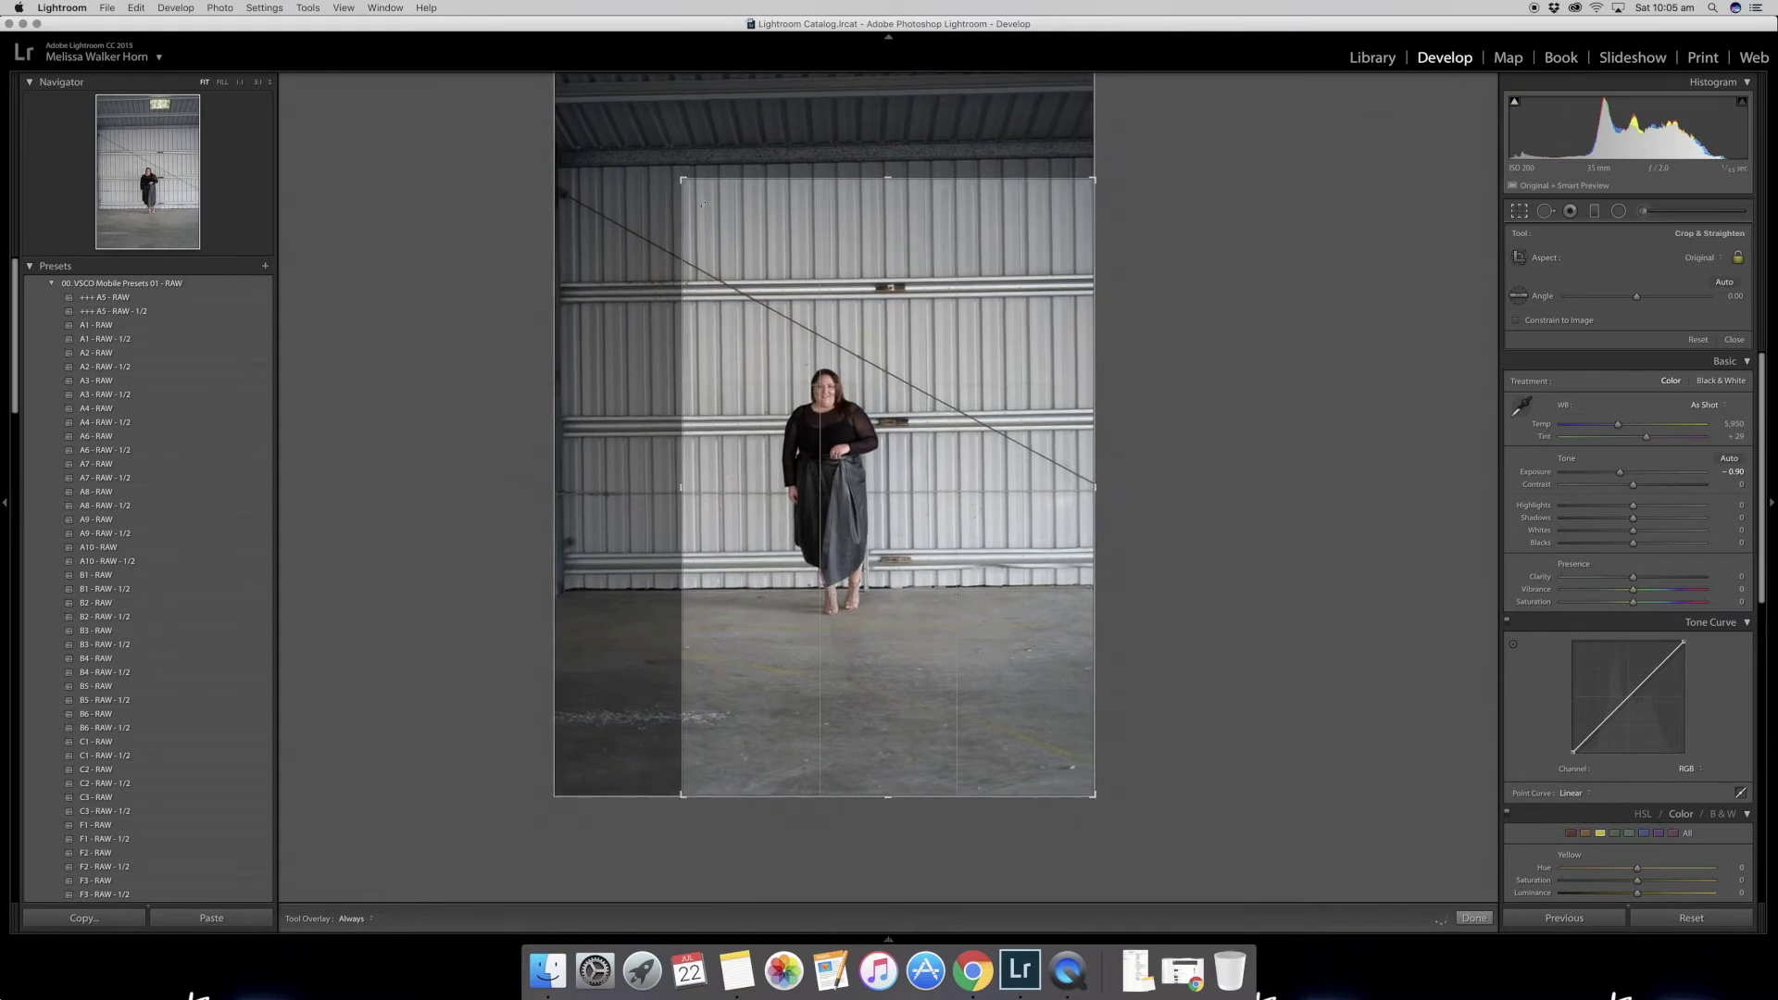
left_click_drag(862, 419, 919, 435)
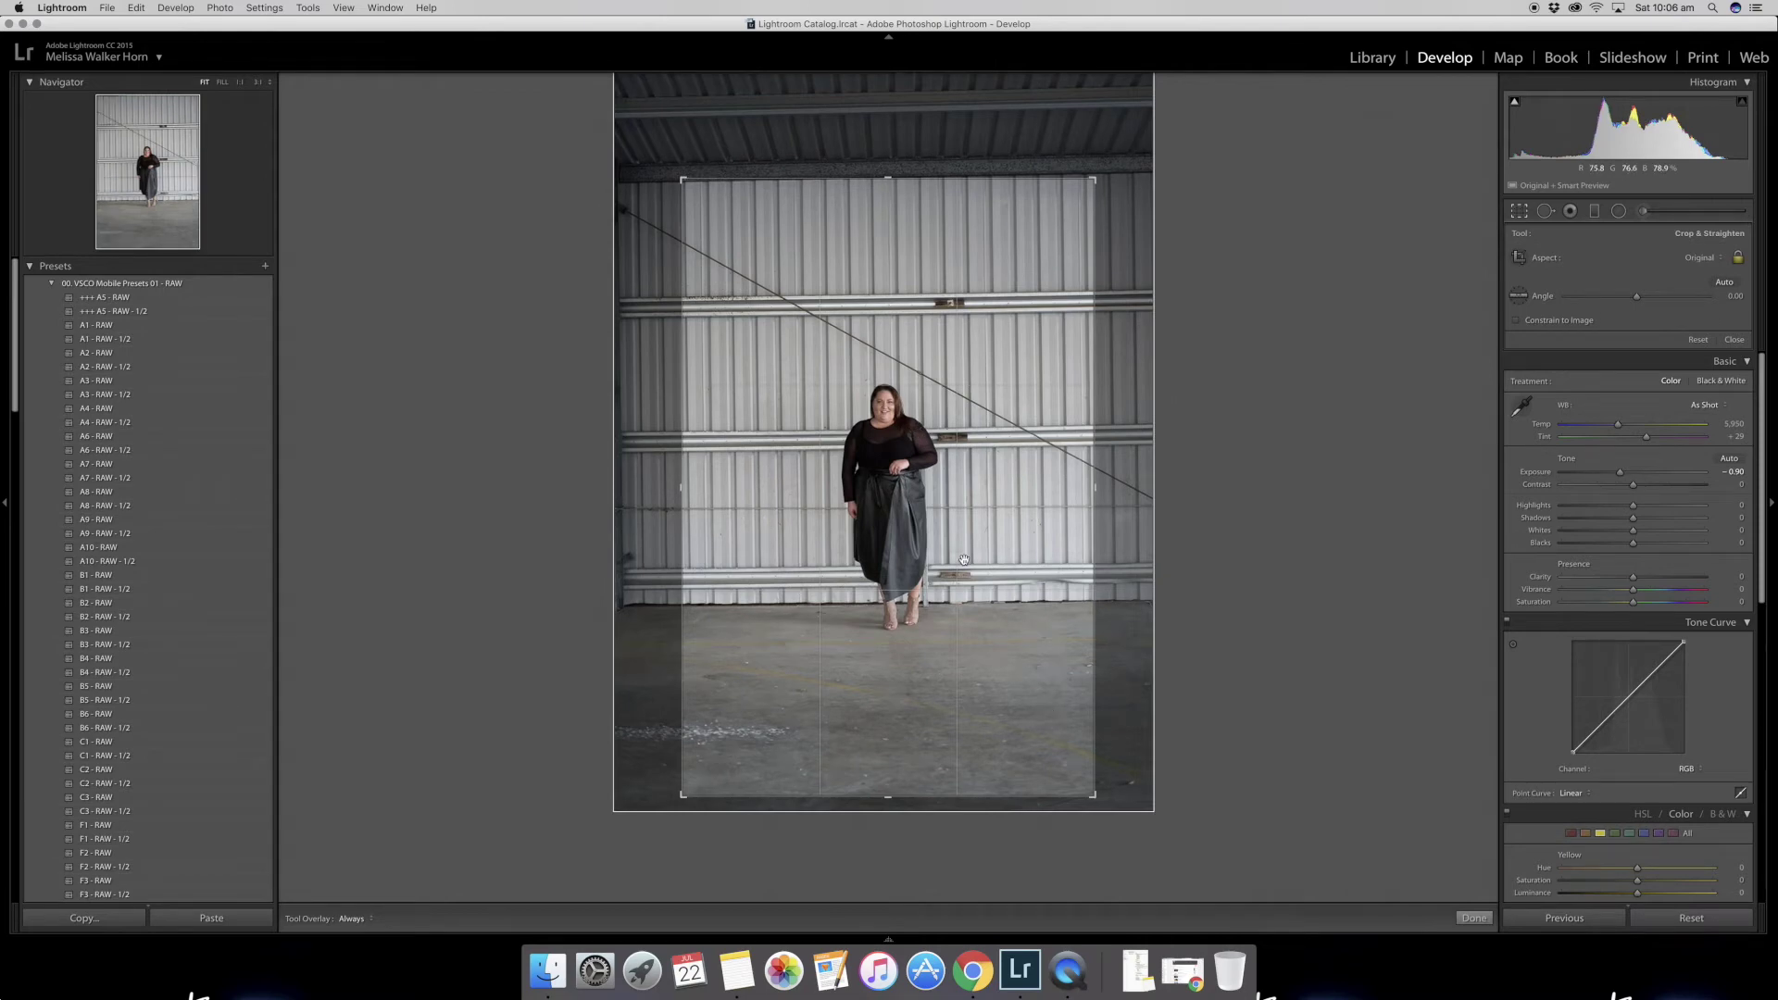
left_click_drag(963, 559, 953, 560)
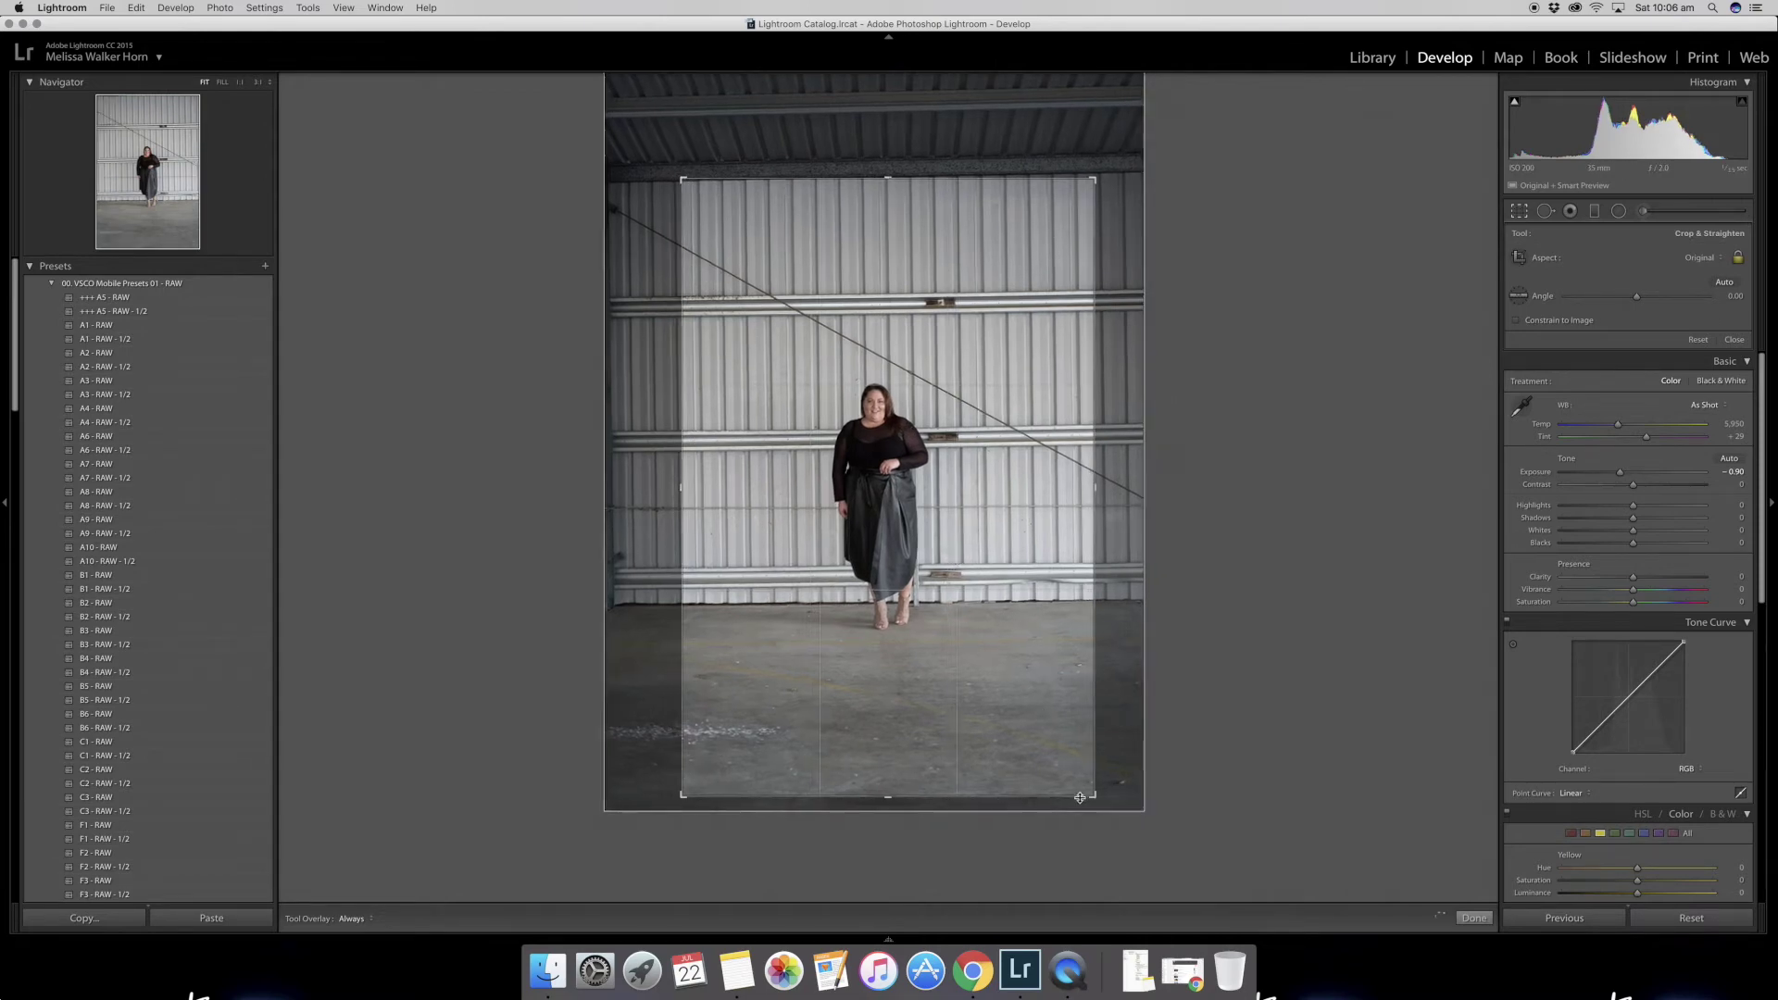
left_click_drag(1094, 795, 986, 696)
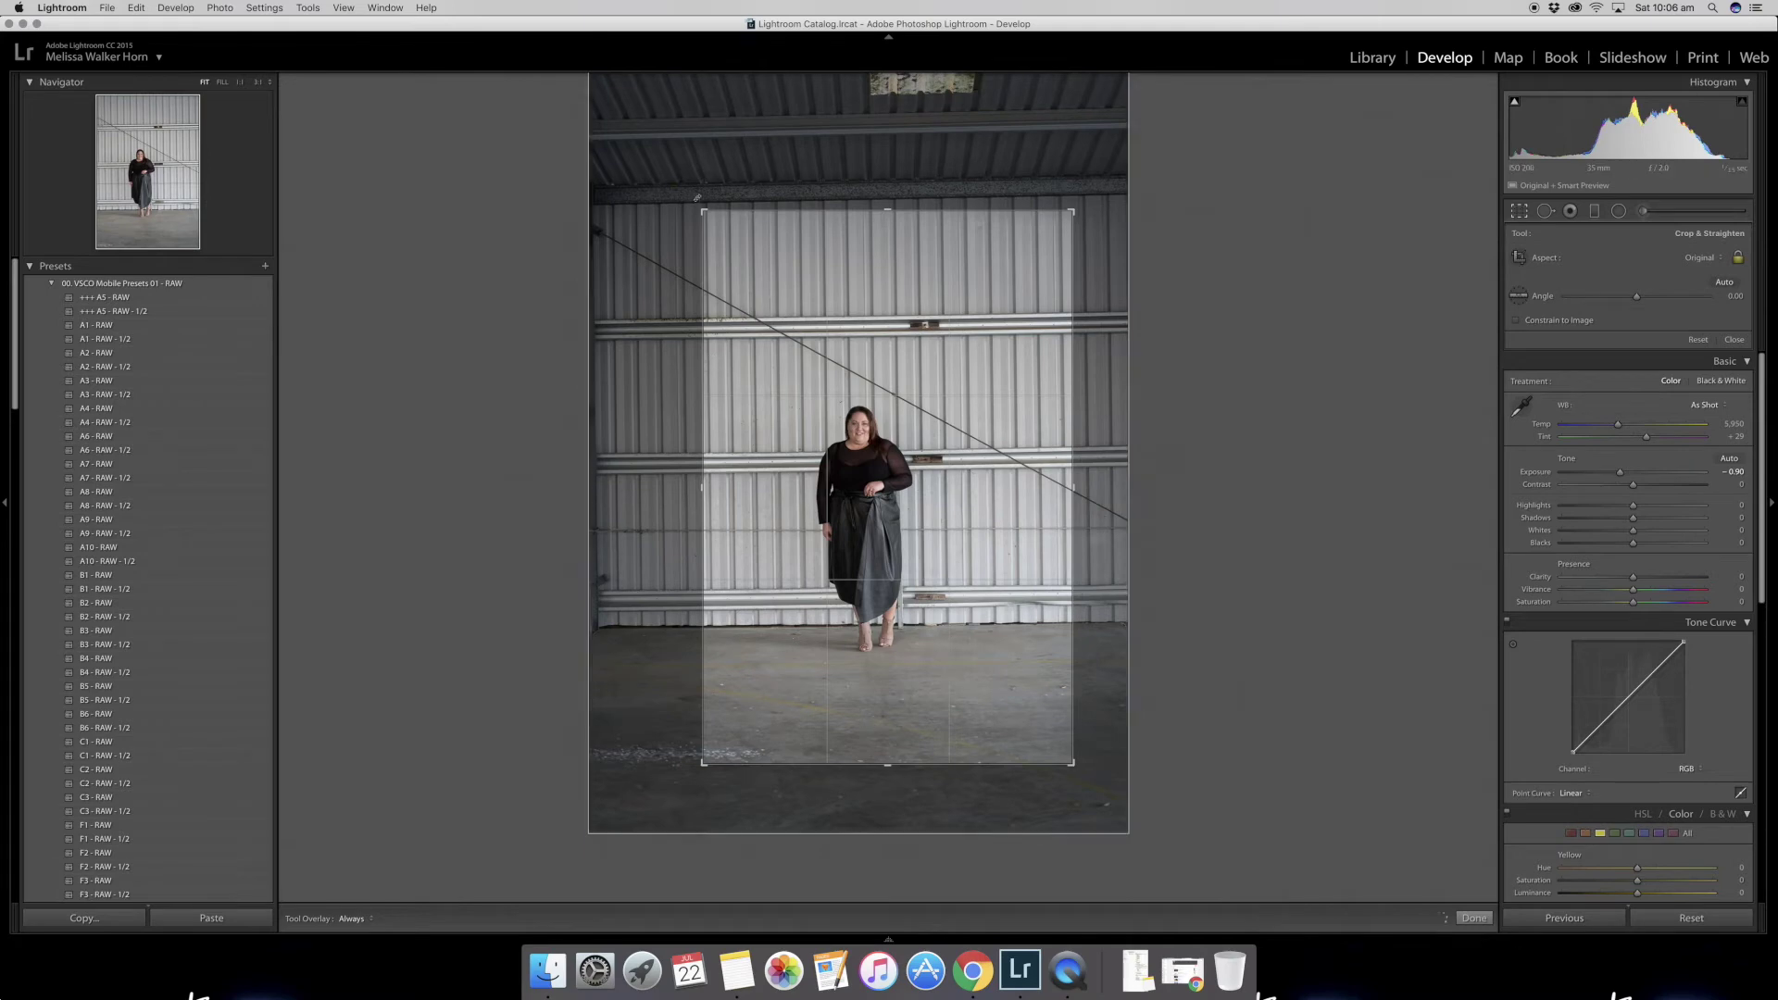
left_click_drag(703, 212, 710, 223)
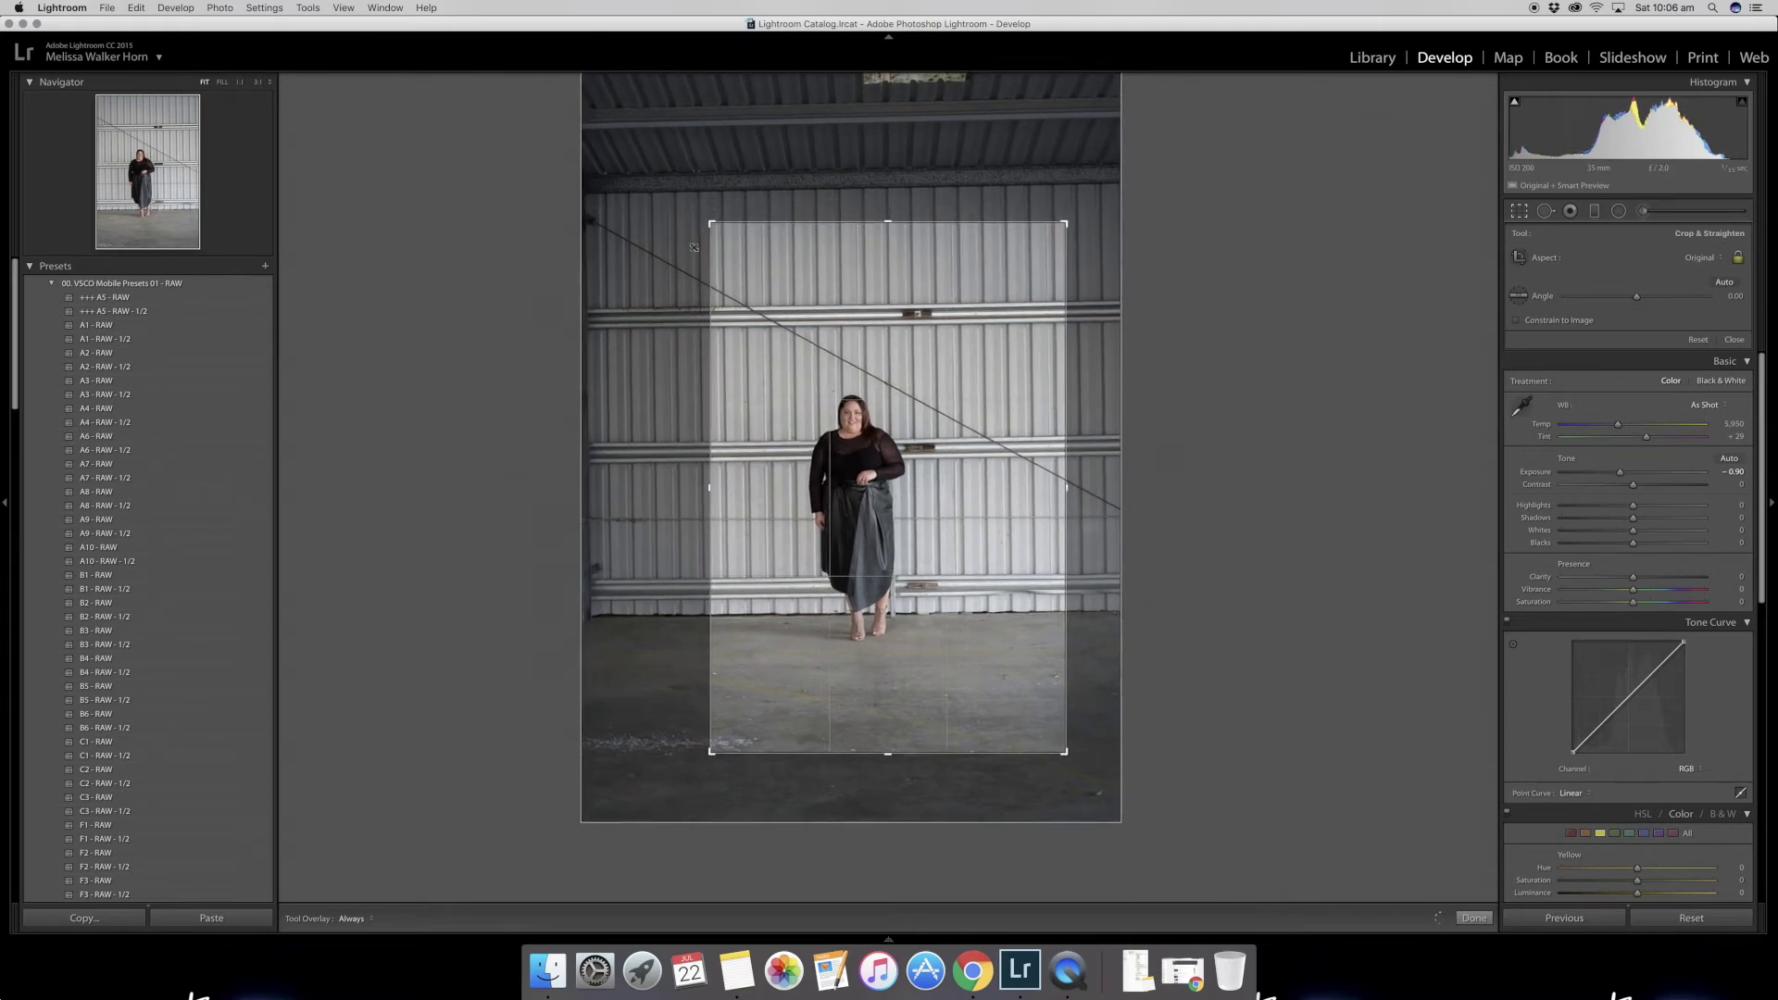
left_click_drag(655, 313, 655, 311)
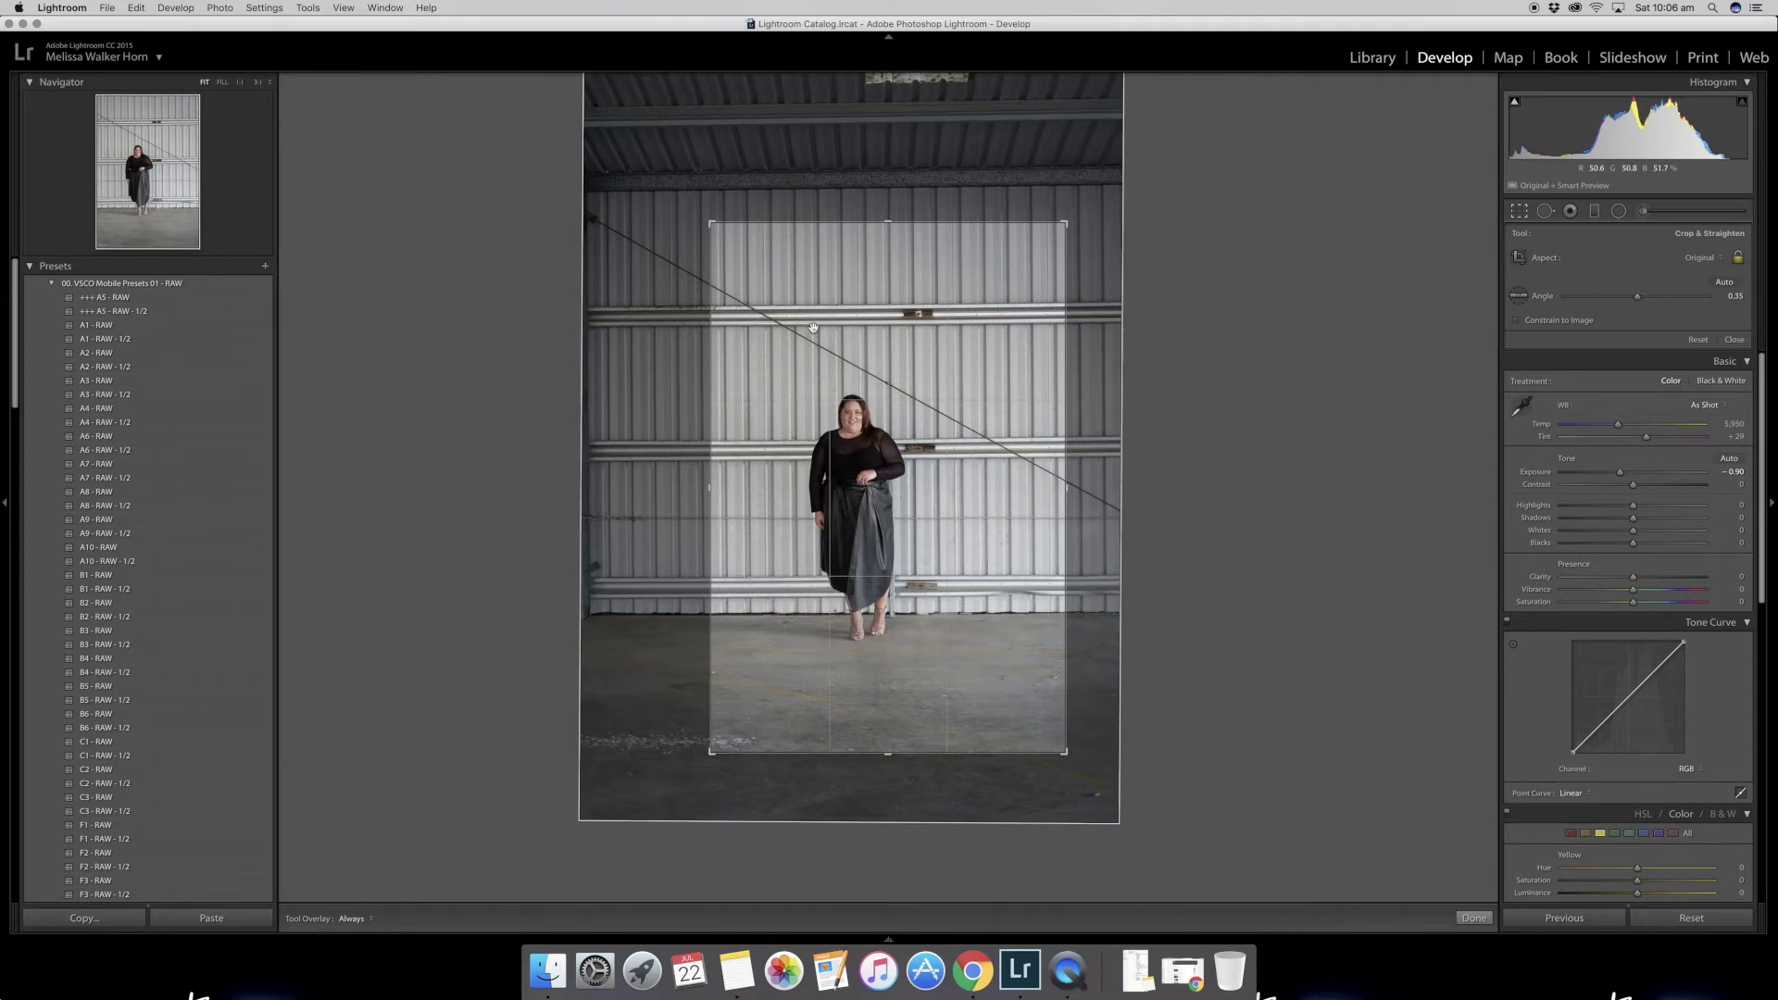
left_click(1475, 918)
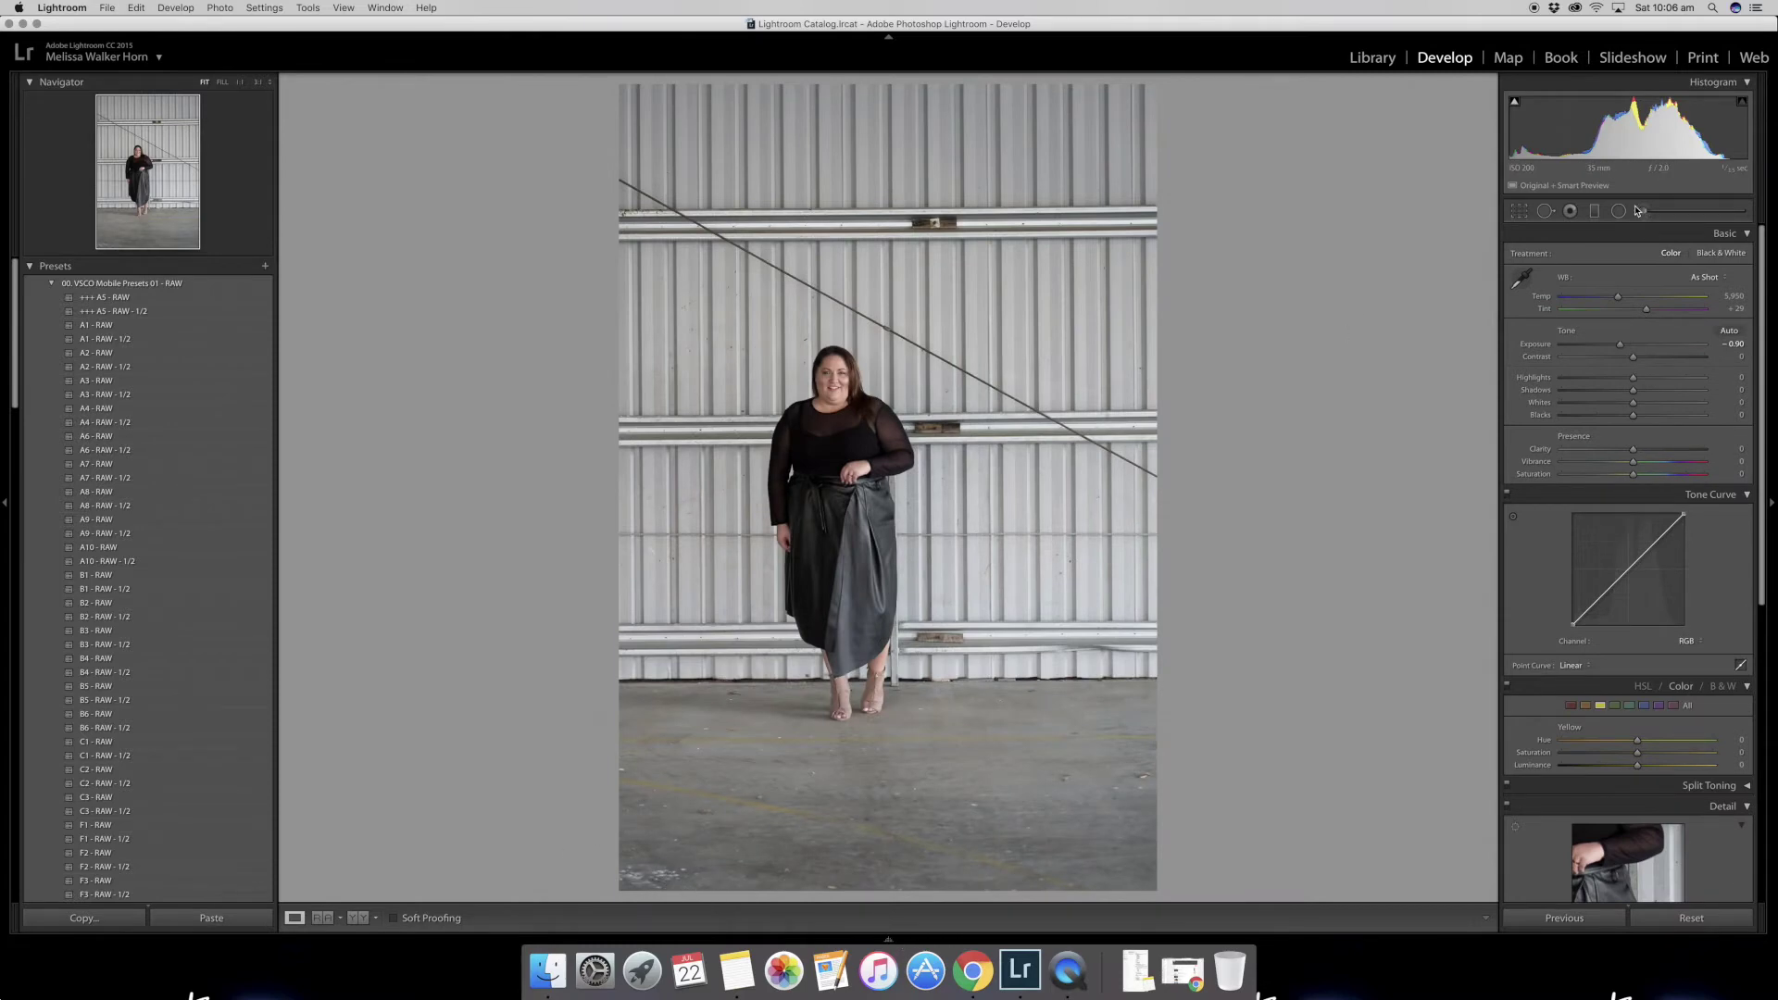
Step: Heal the chalk mark in the floor's lower-left corner with a size 77, feather 13 brush, sampling clean floor on the right side
left_click(1546, 211)
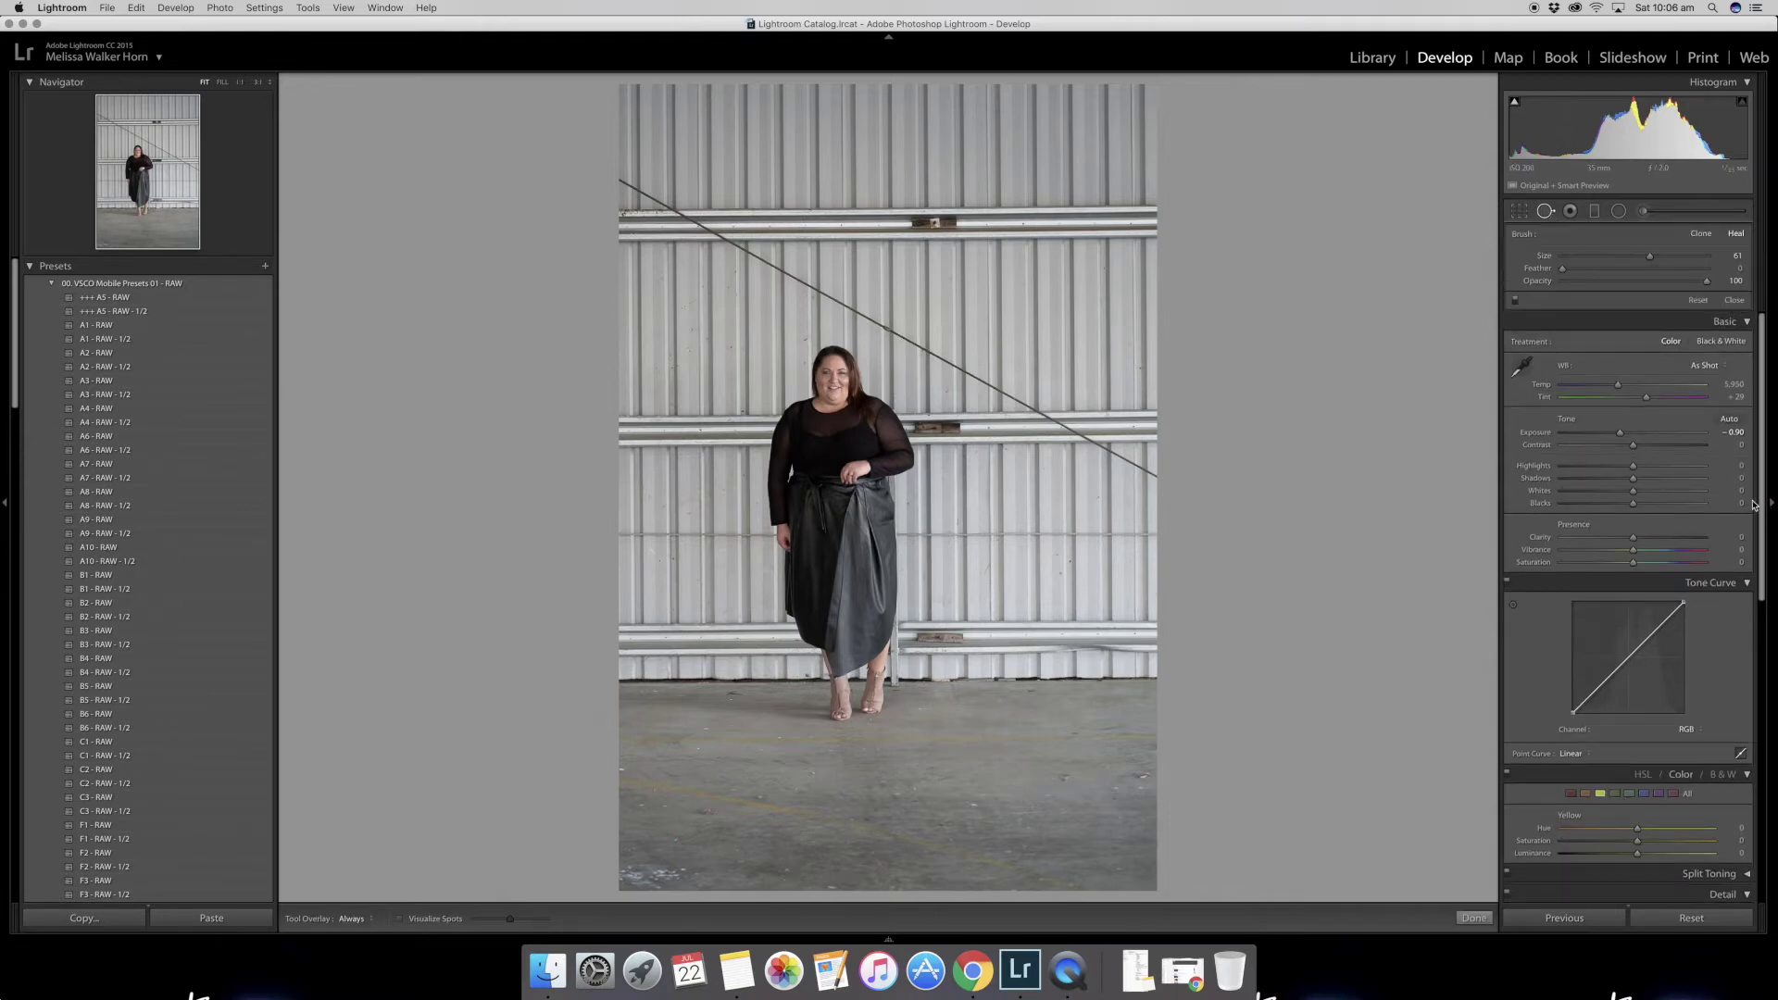
left_click_drag(1650, 259, 1584, 275)
left_click_drag(1659, 259, 1678, 262)
mouse_move(669, 871)
left_mouse_down()
mouse_move(638, 861)
mouse_move(659, 870)
left_mouse_up()
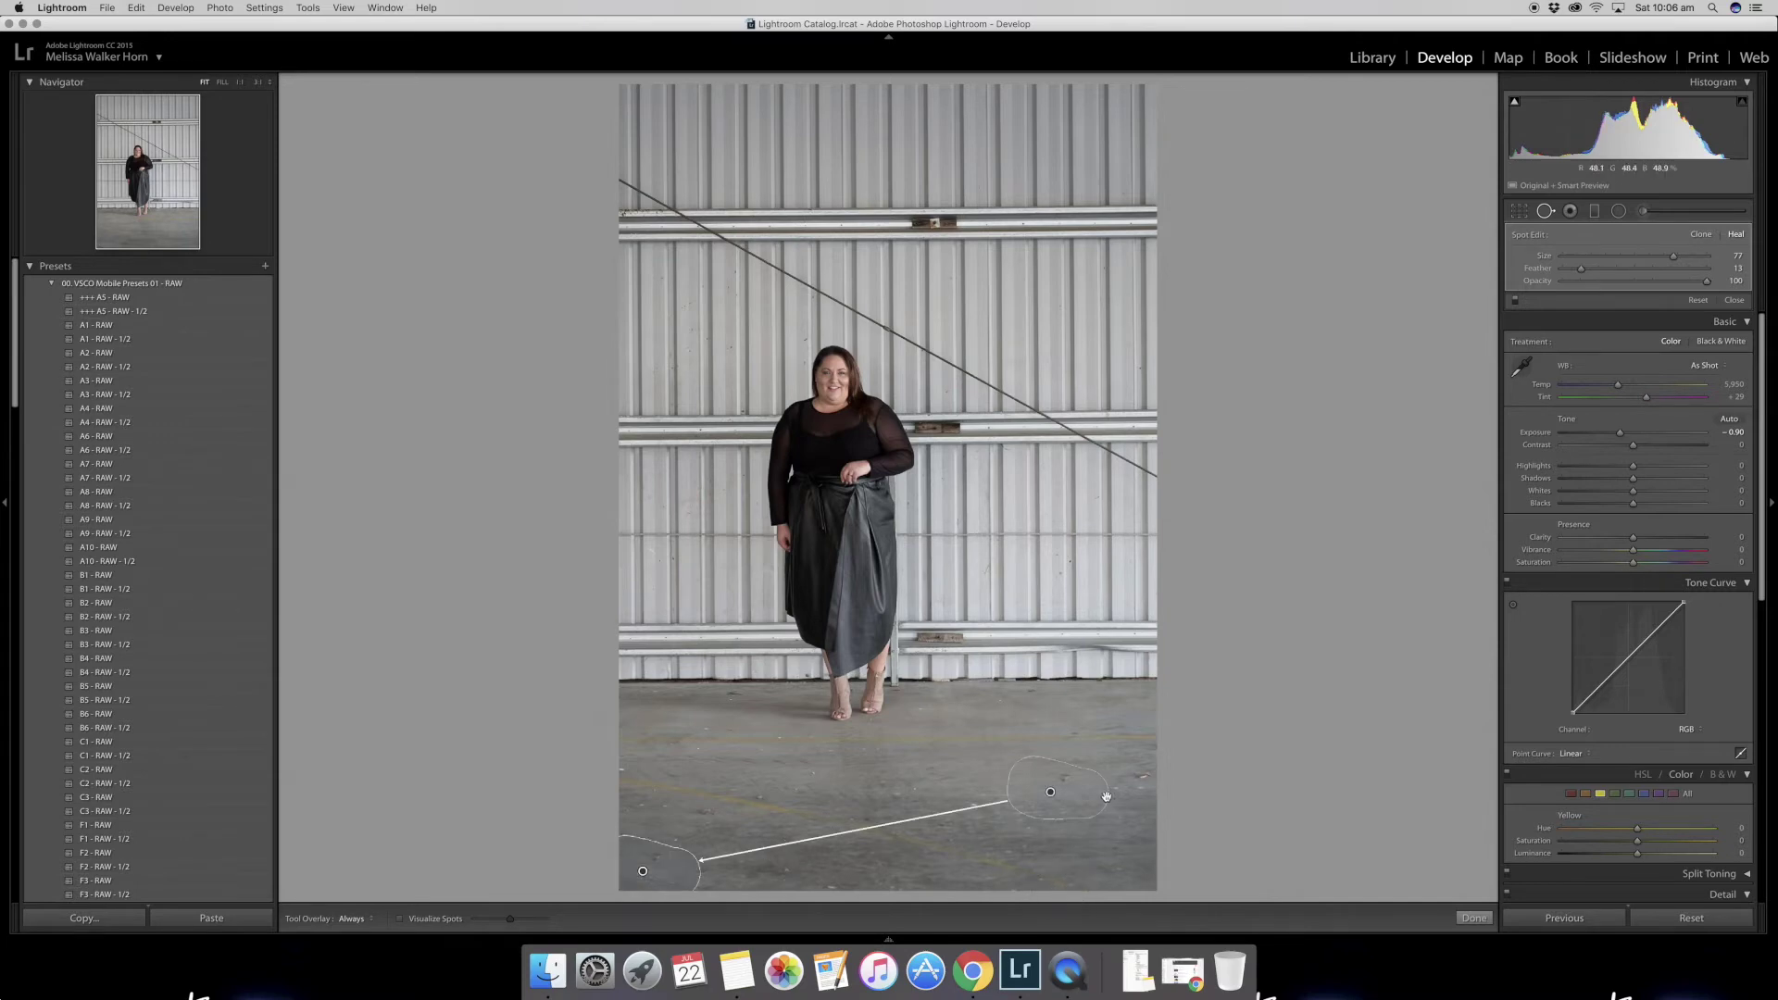
left_click_drag(1088, 801, 1106, 830)
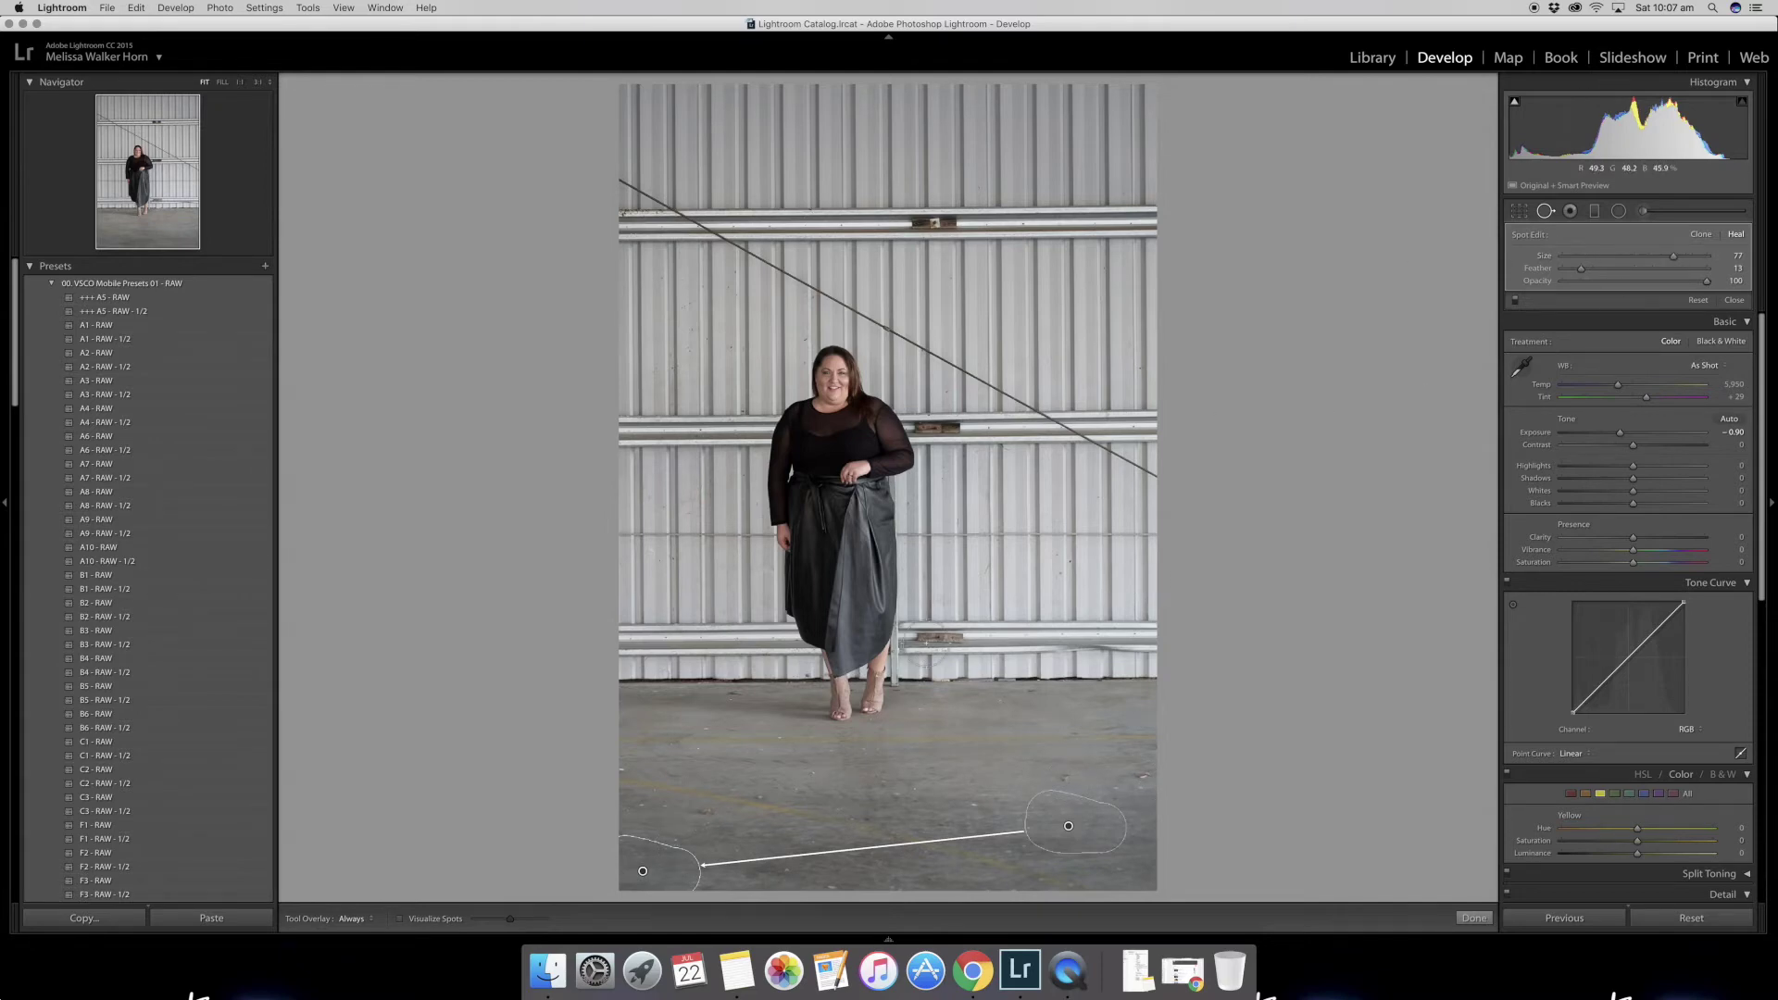
Step: Heal the small marks scattered across the concrete floor, reducing the spot size to 75, and finish the spot removal
left_click(1141, 778)
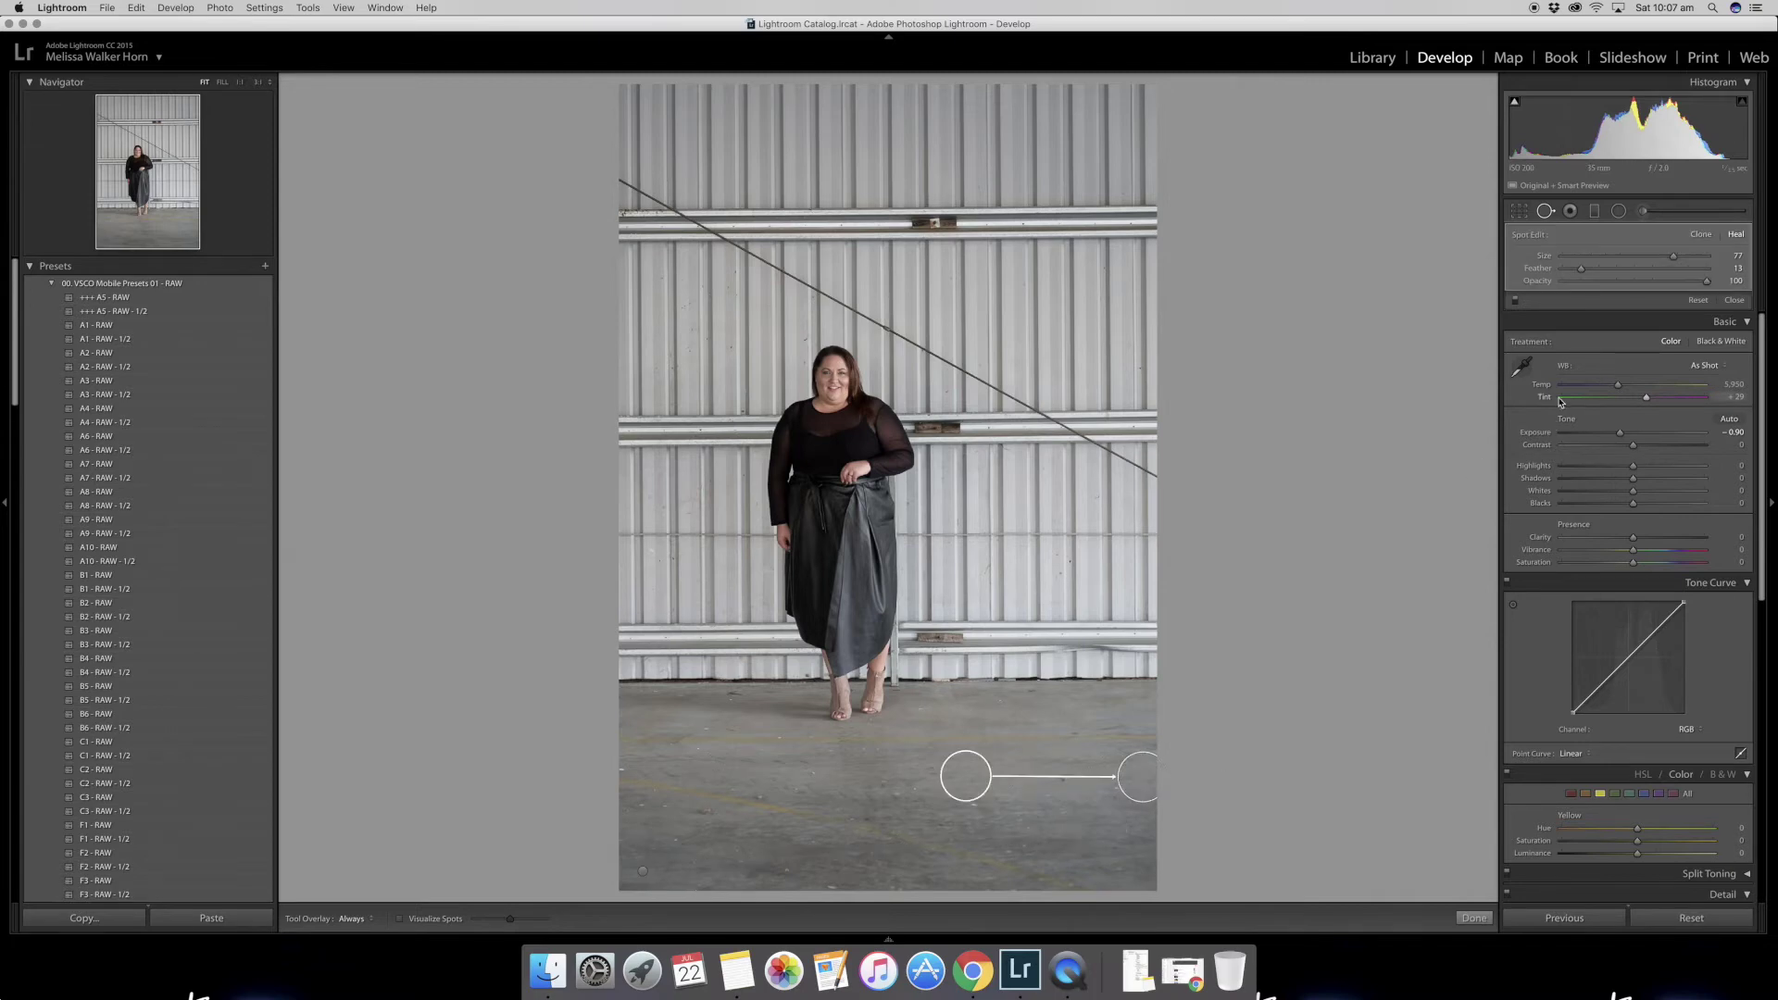
left_click_drag(1674, 258, 1671, 260)
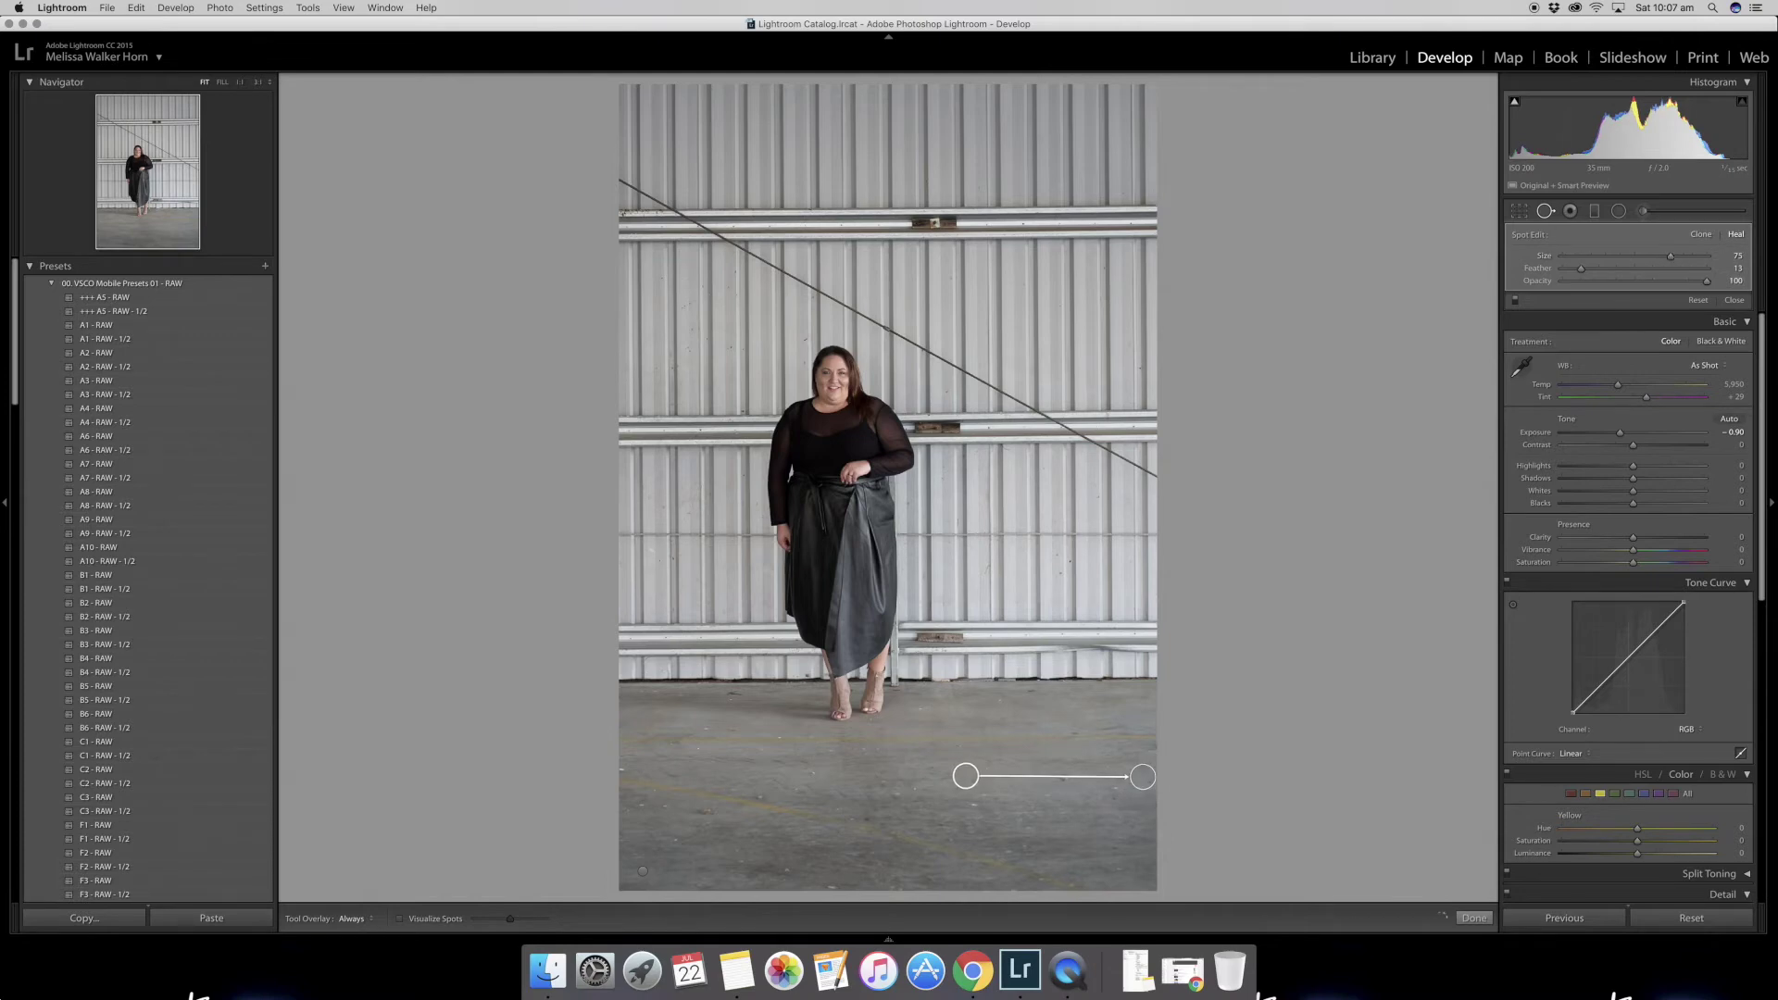
left_click(708, 814)
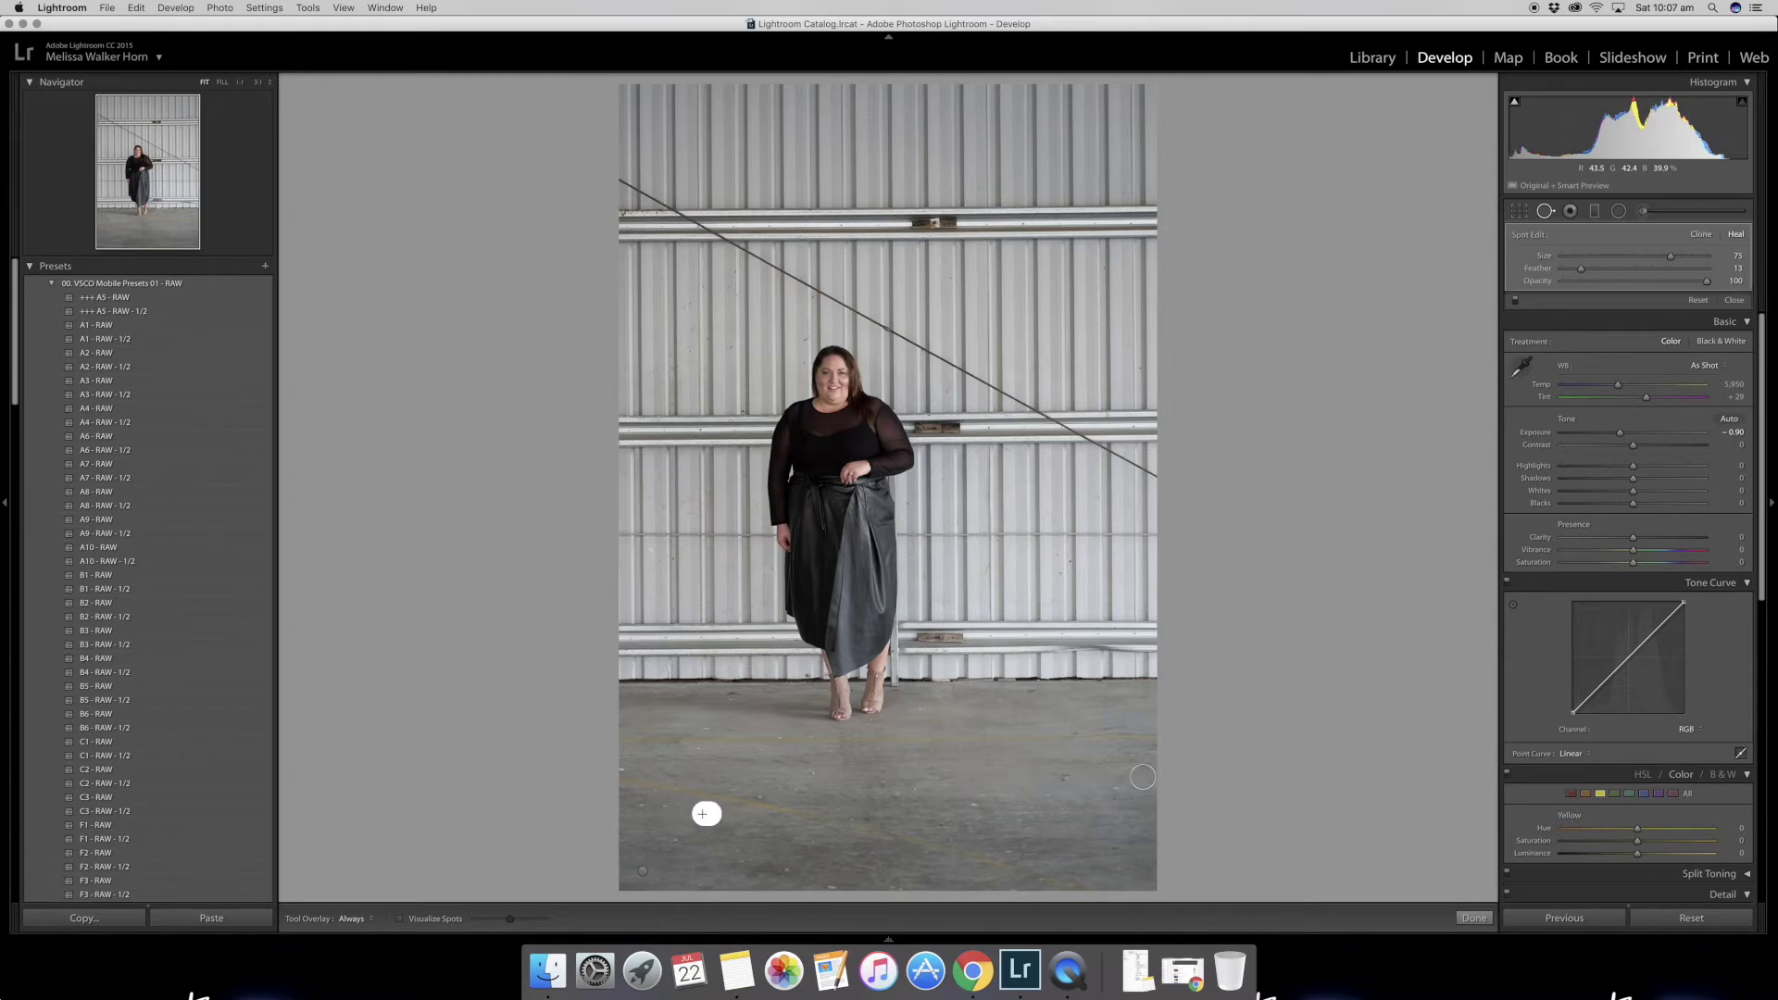
left_click_drag(668, 775, 648, 829)
left_click(1069, 778)
left_click(737, 697)
left_click_drag(759, 701, 767, 707)
left_click(1473, 918)
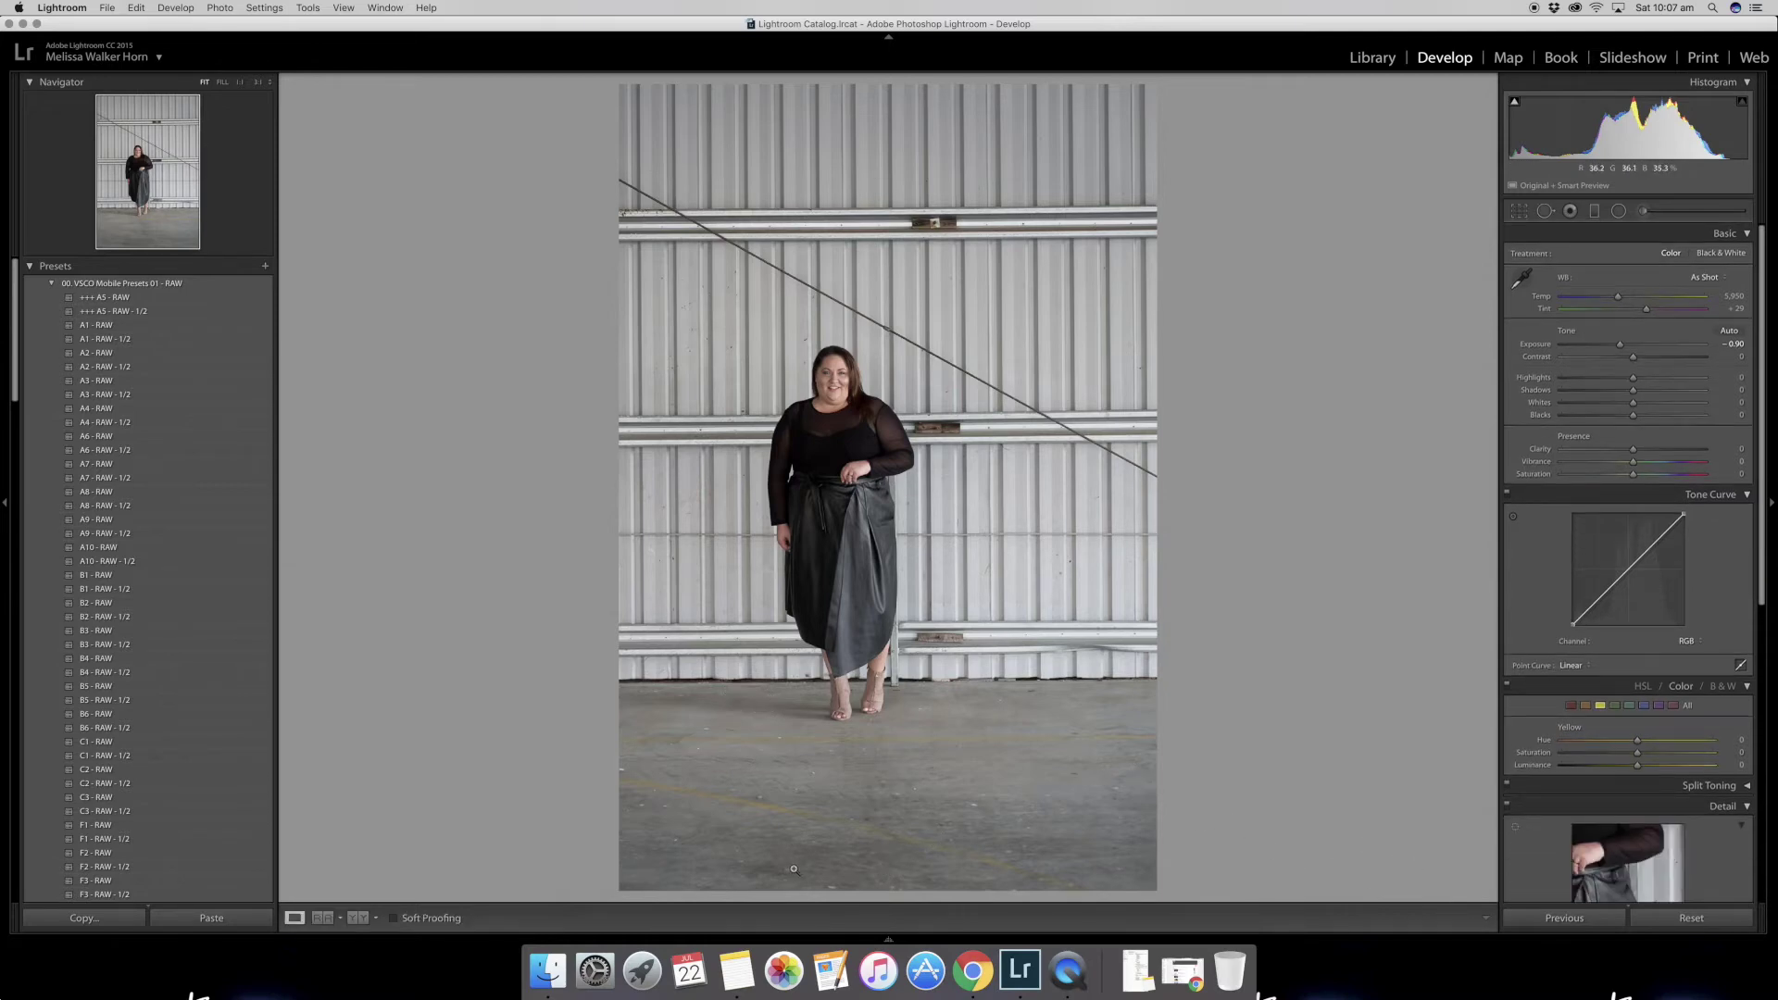
Step: Heal the elongated mark near the floor's bottom edge, sampling from clean concrete to its right
left_click(1545, 211)
left_click_drag(776, 866, 844, 878)
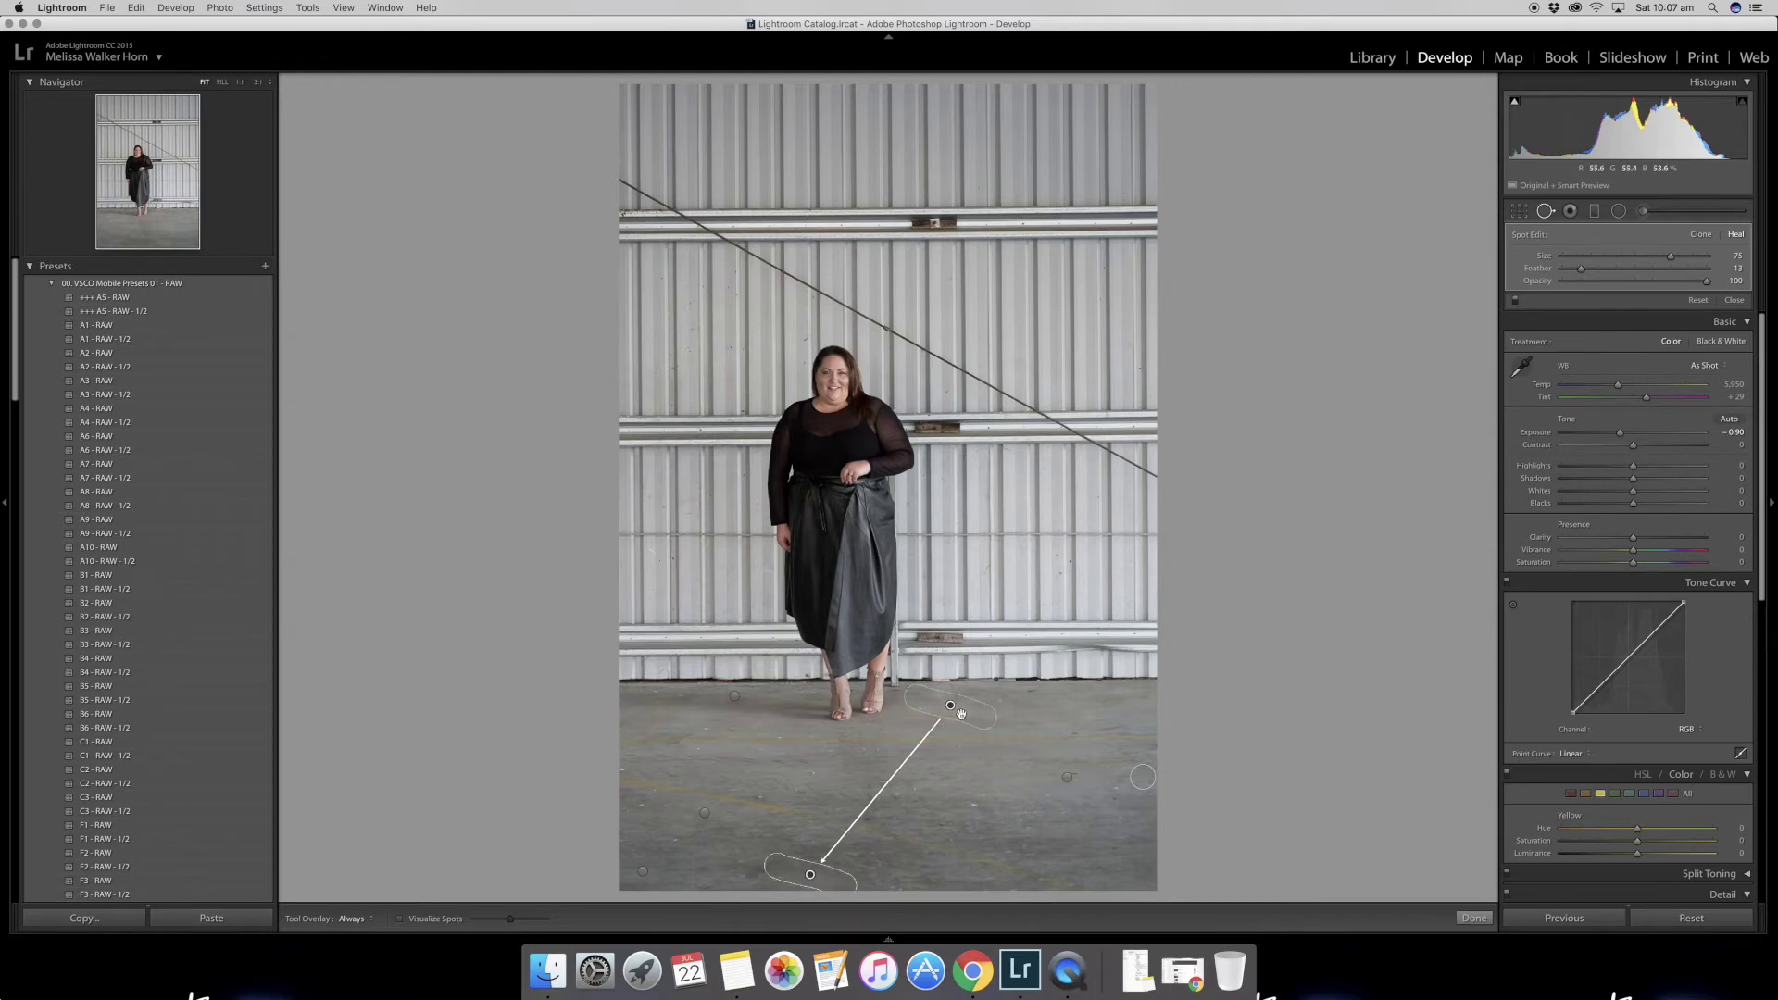
mouse_move(960, 713)
left_mouse_down()
mouse_move(969, 794)
mouse_move(1049, 836)
left_mouse_up()
left_click(1474, 917)
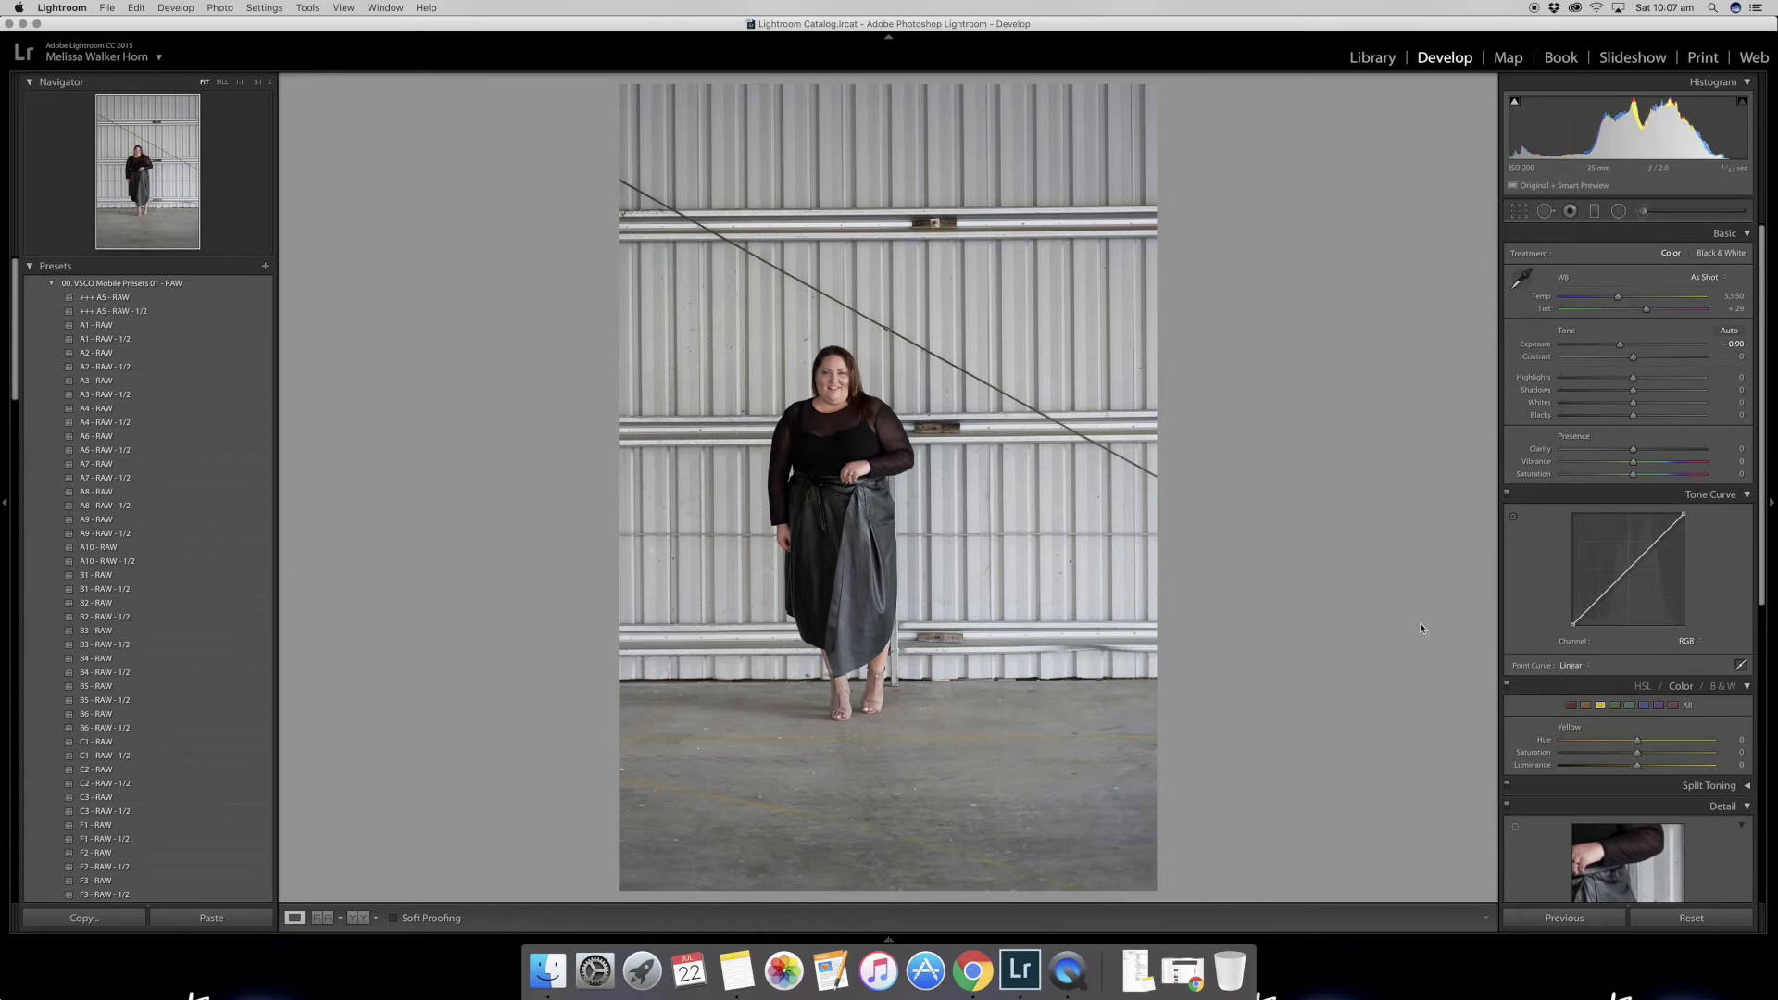
Step: Try the yellow saturation at its extremes, then strongly desaturate the yellows to neutralise the floor markings
left_click(1601, 708)
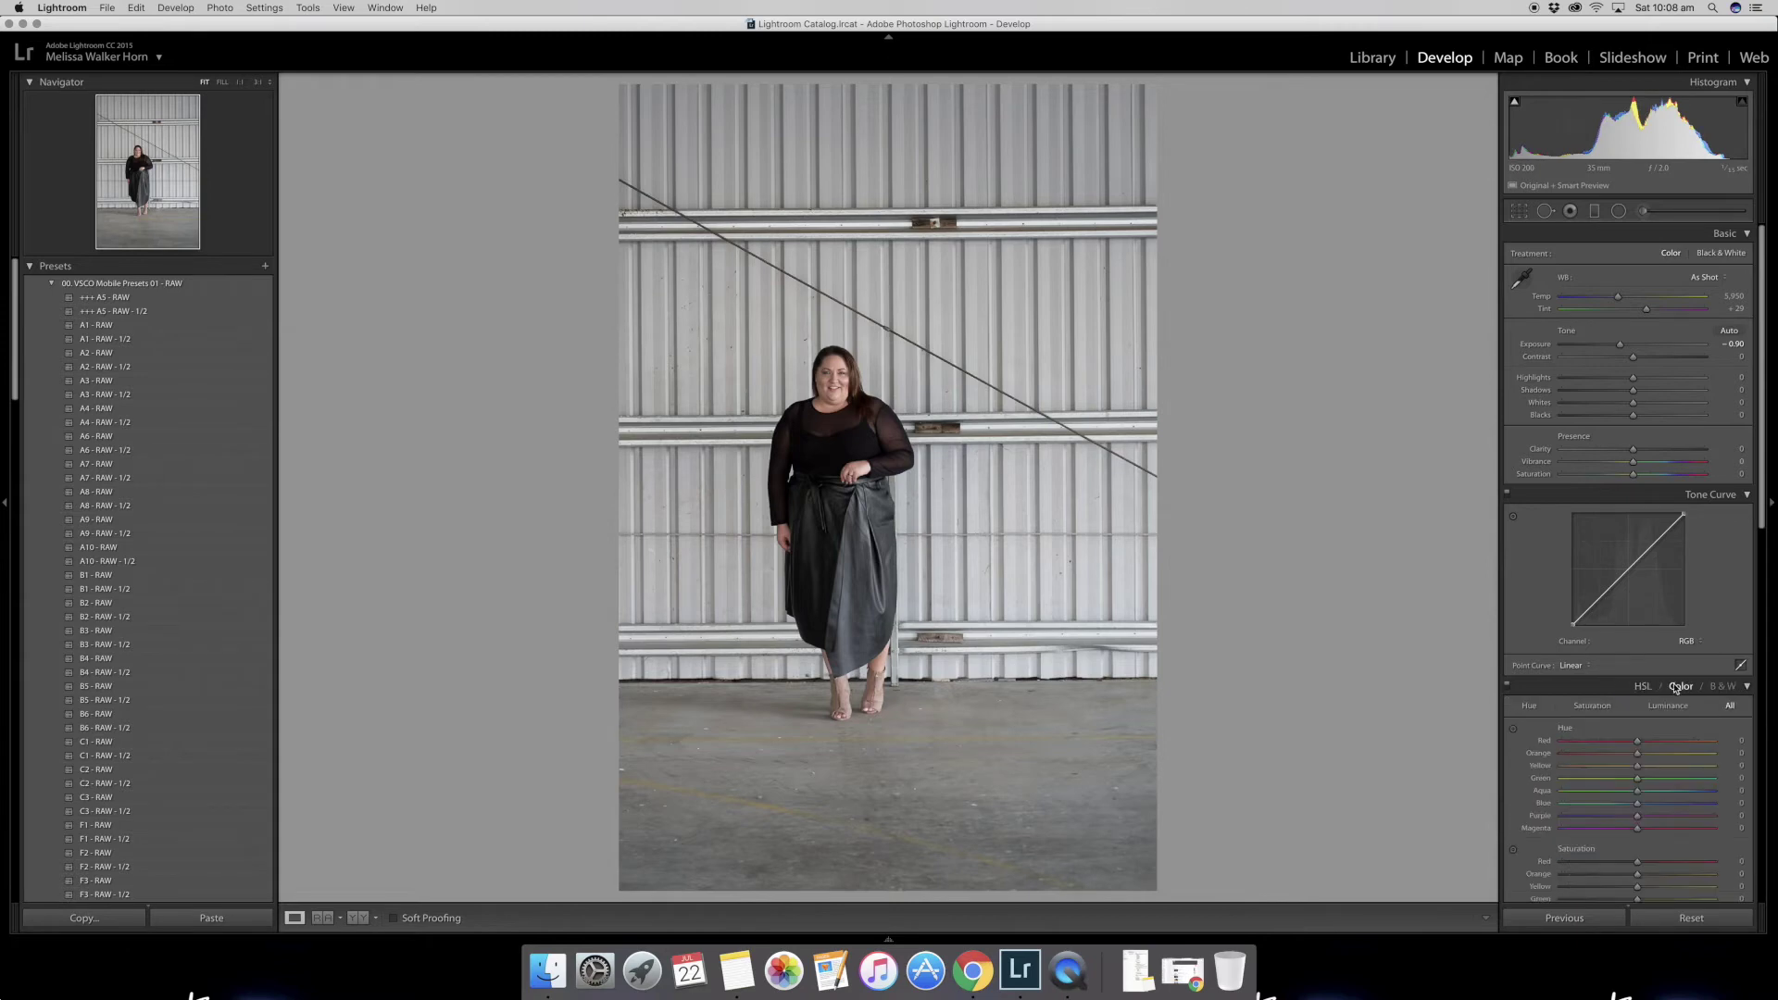
scroll(1522, 695, "down", 5)
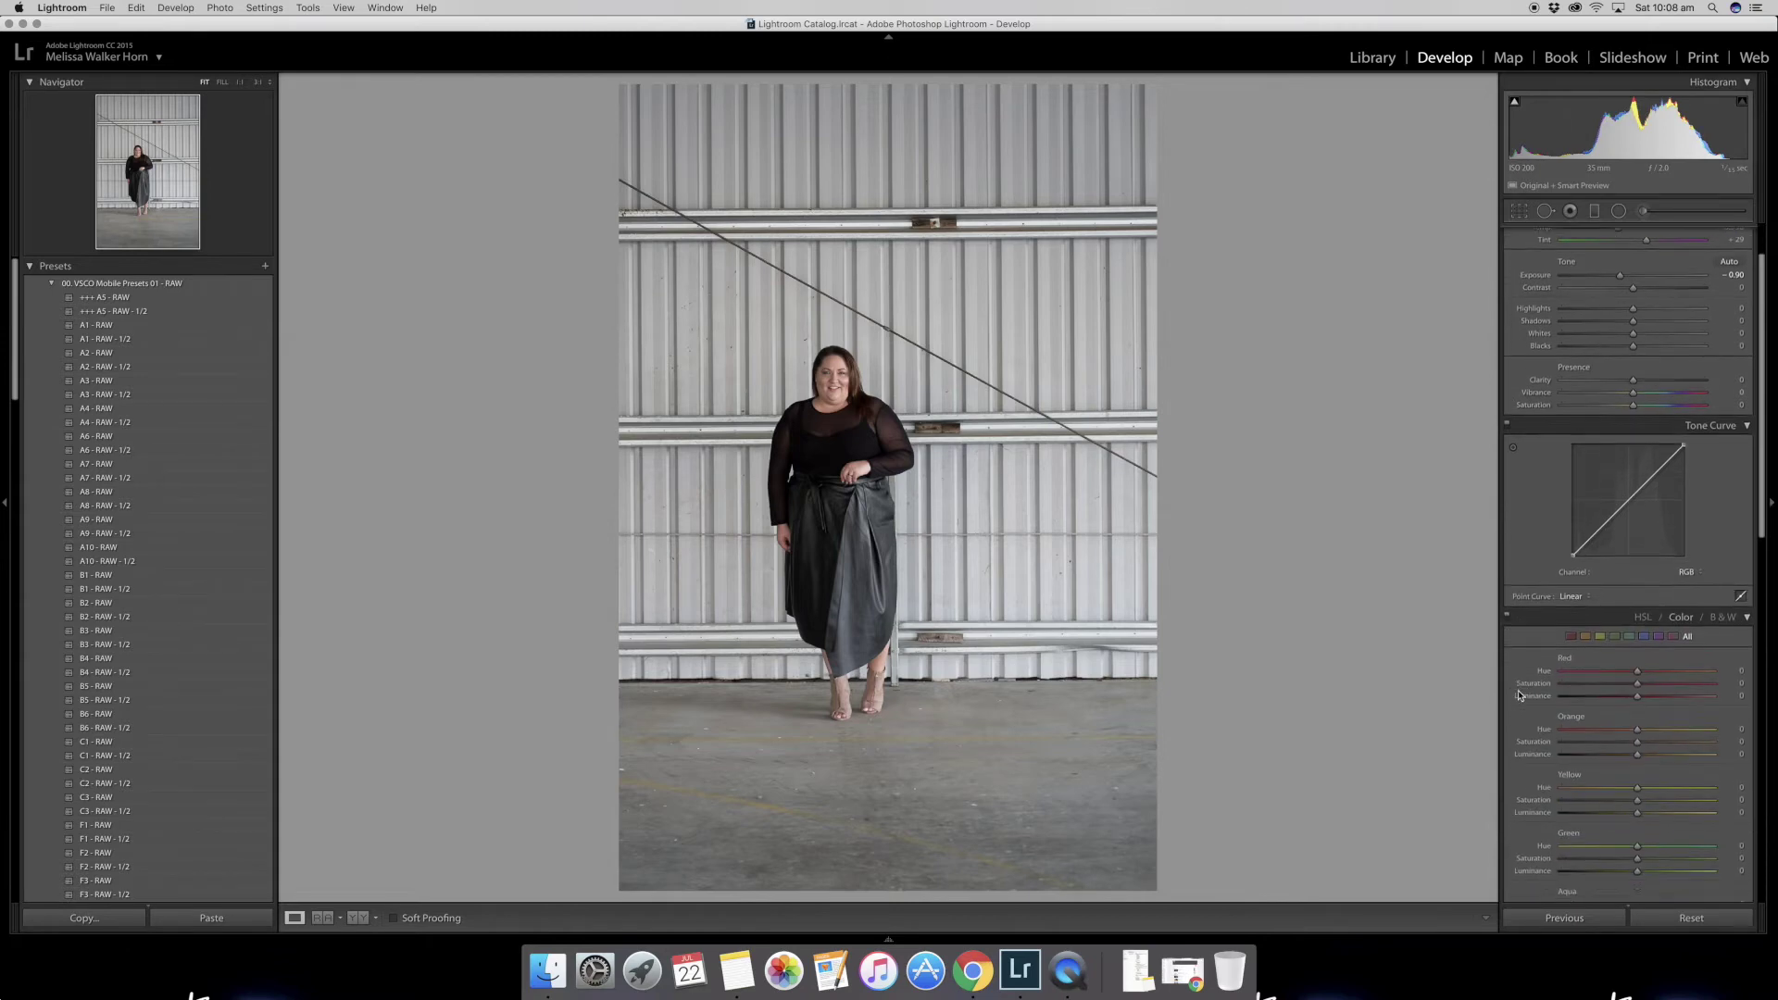
left_click(1600, 500)
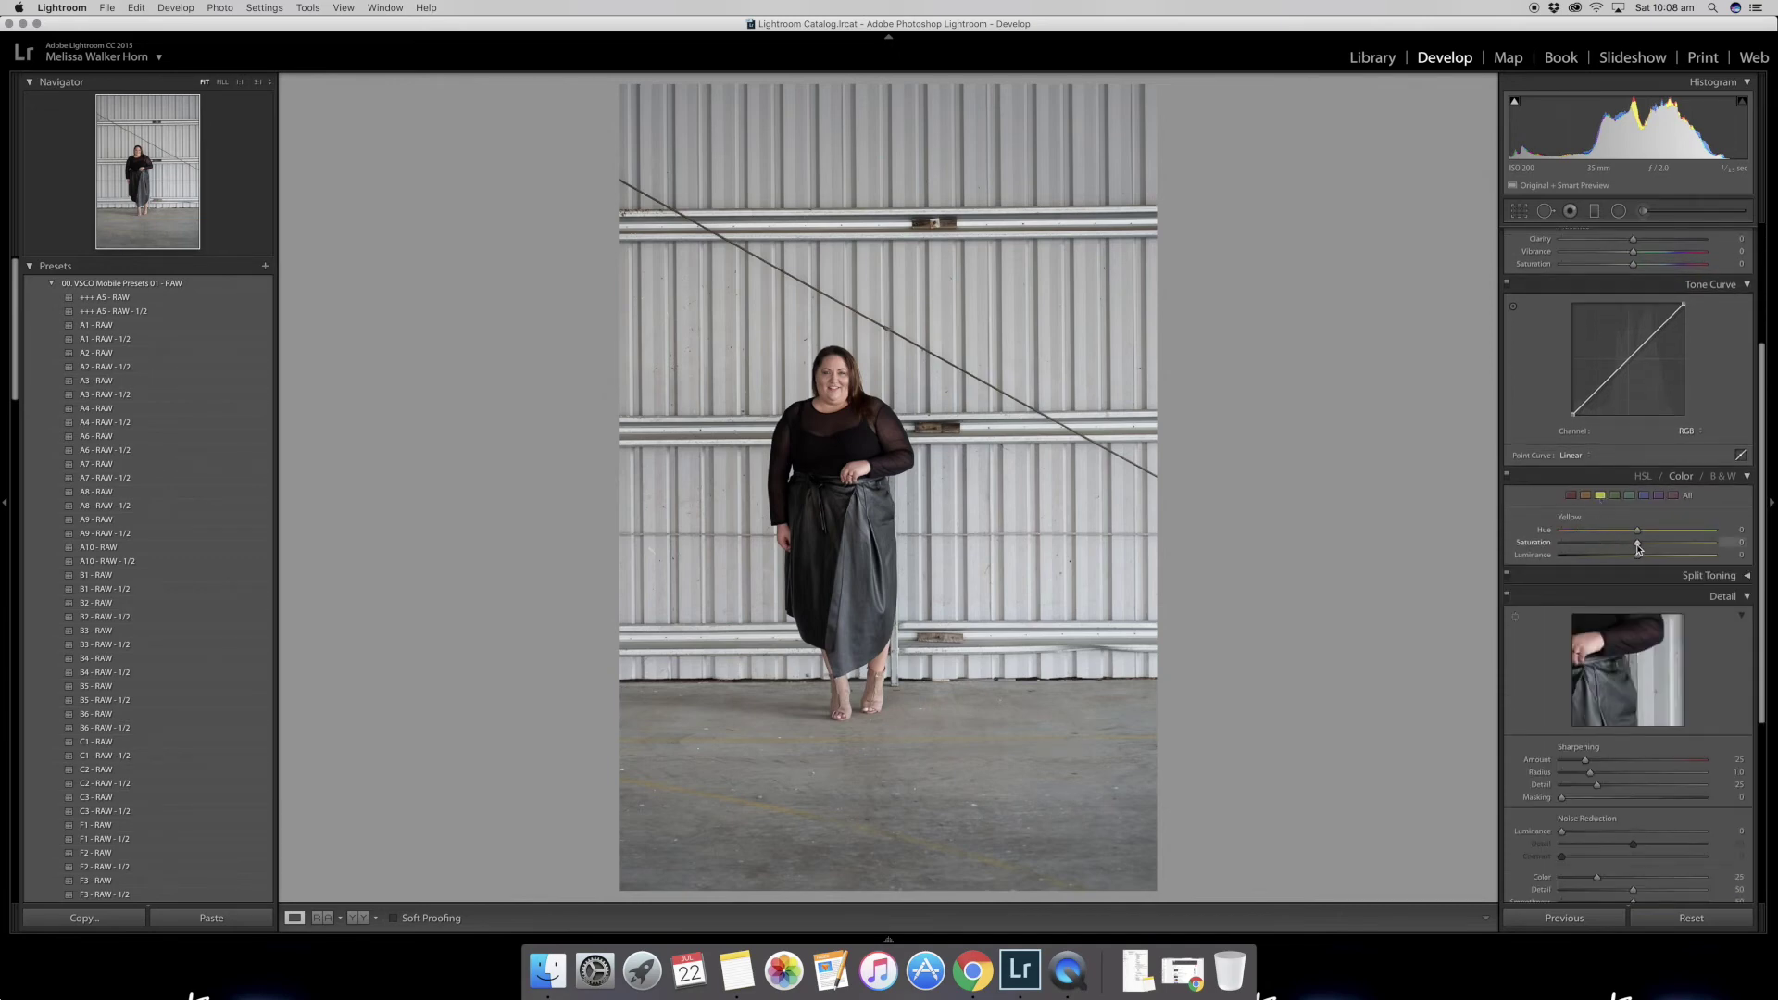
left_click_drag(1638, 544, 1753, 547)
left_click_drag(1577, 563, 1767, 547)
left_click_drag(1713, 547, 1549, 551)
Step: Fine-tune the saturation of the red and orange tones, keeping both close to neutral
left_click(1571, 501)
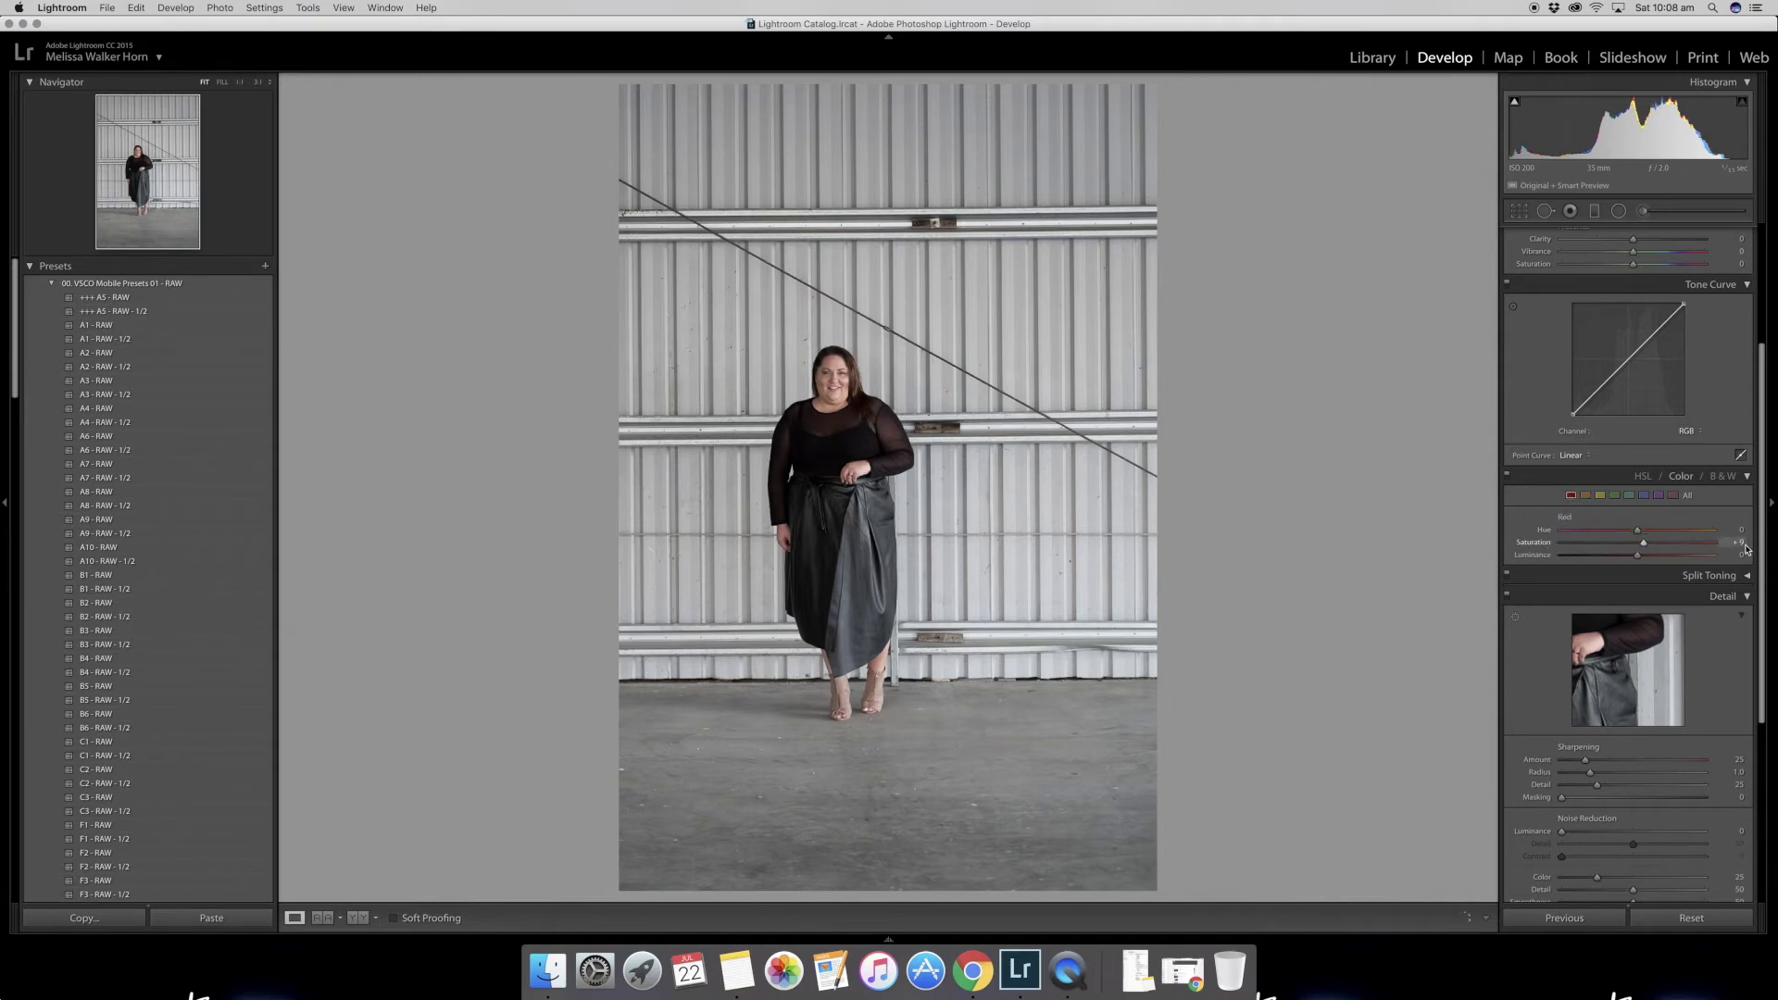
mouse_move(1623, 558)
left_mouse_down()
mouse_move(1769, 548)
mouse_move(1641, 555)
left_mouse_up()
left_click(1586, 496)
mouse_move(1637, 548)
left_mouse_down()
mouse_move(1776, 543)
mouse_move(1643, 546)
left_mouse_up()
mouse_move(1636, 548)
left_mouse_down()
mouse_move(1772, 546)
mouse_move(1638, 543)
left_mouse_up()
Step: Adjust the saturation of the aqua tones and reduce that of the blue tones
left_click(1618, 499)
left_click(1628, 500)
left_click_drag(1749, 548, 1639, 547)
left_click(1644, 495)
mouse_move(1637, 547)
left_mouse_down()
mouse_move(1757, 546)
mouse_move(1605, 554)
left_mouse_up()
Step: Adjust the saturation of the purple tones and set the magenta saturation to −3
left_click(1658, 496)
left_click_drag(1775, 535, 1642, 548)
left_click(1674, 496)
mouse_move(1606, 548)
left_mouse_down()
mouse_move(1581, 544)
mouse_move(1633, 556)
left_mouse_up()
left_click(1638, 548)
Step: Set the luminance noise reduction to 11
scroll(1574, 602, "down", 5)
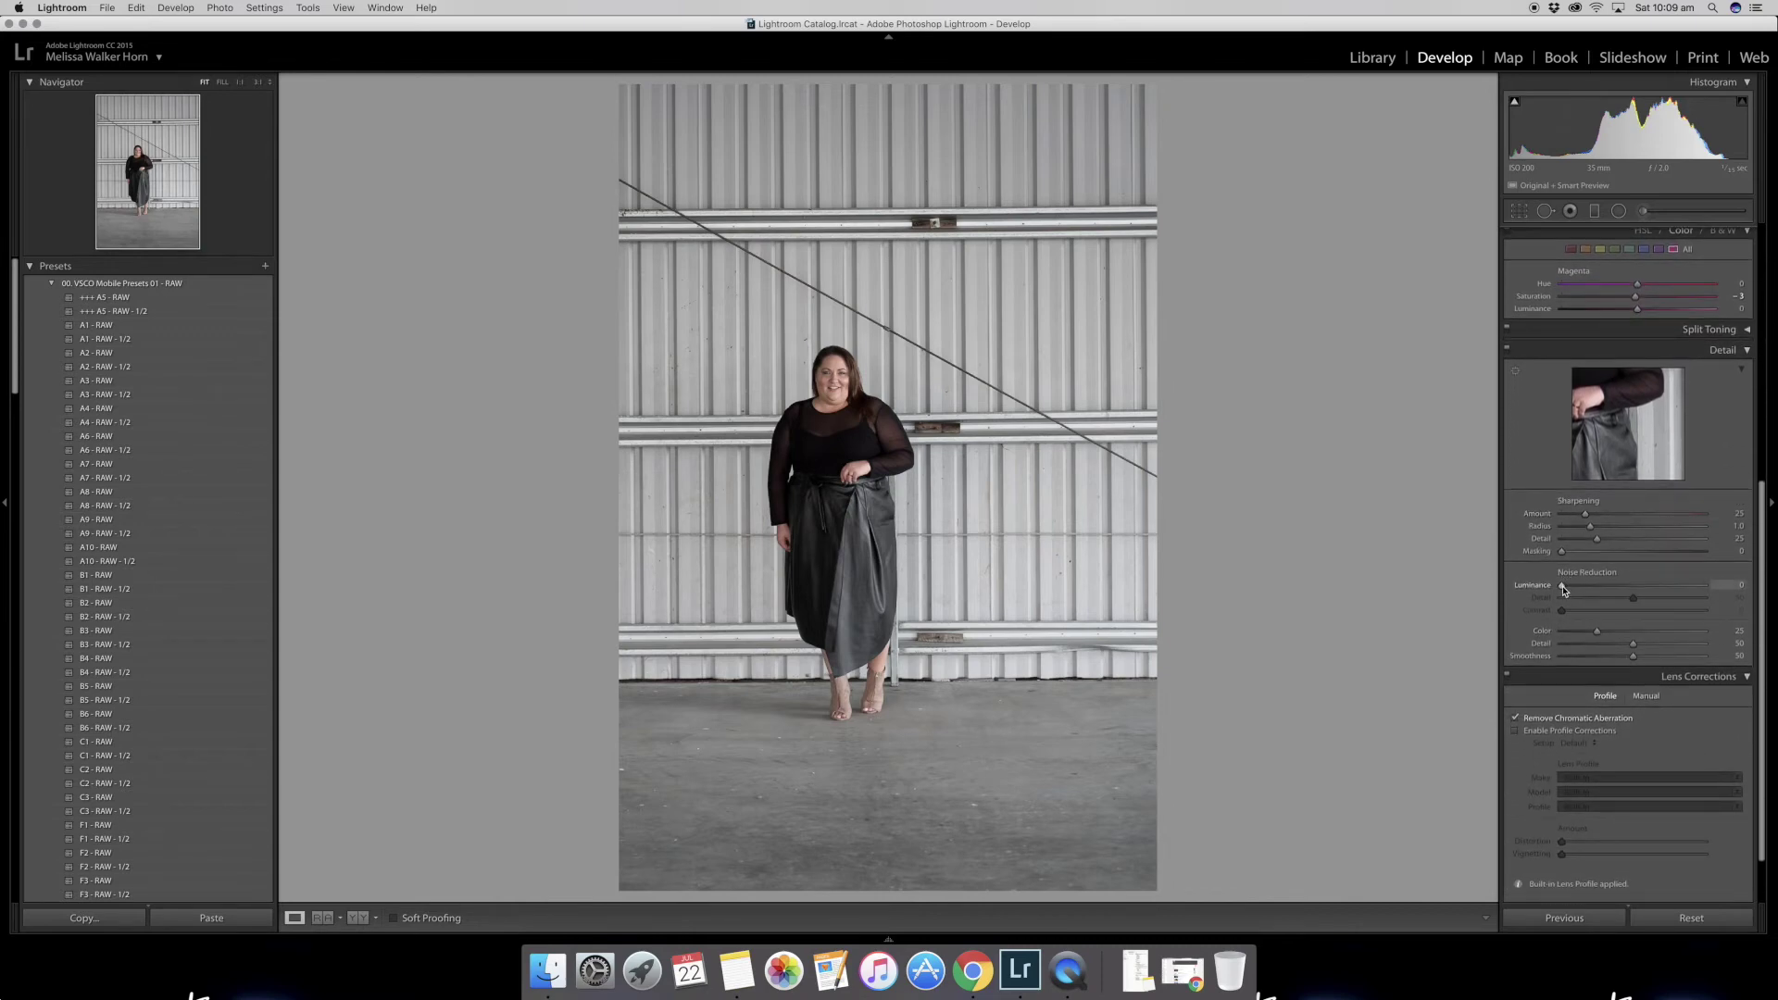
left_click_drag(1564, 587, 1576, 588)
left_click_drag(1578, 591, 1580, 591)
scroll(1516, 584, "down", 2)
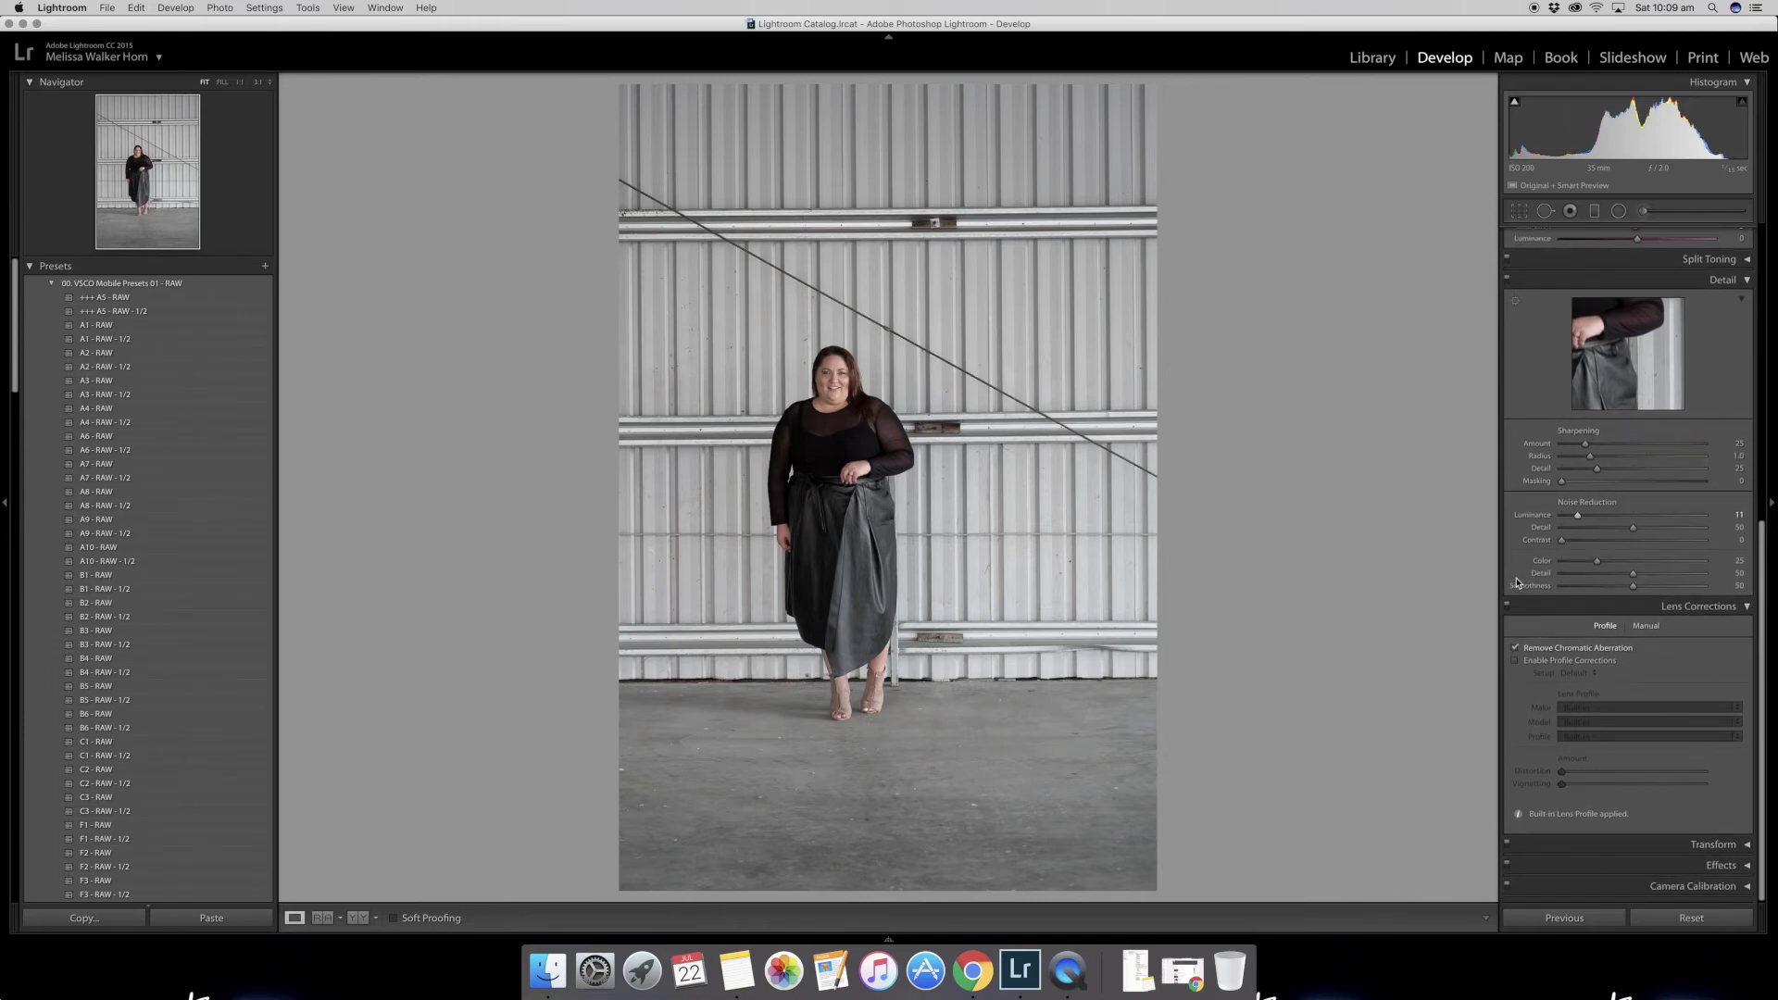
Step: Fade the RGB tone curve by slightly raising its black point and slightly lowering its white point
scroll(1518, 584, "up", 6)
scroll(1534, 587, "up", 7)
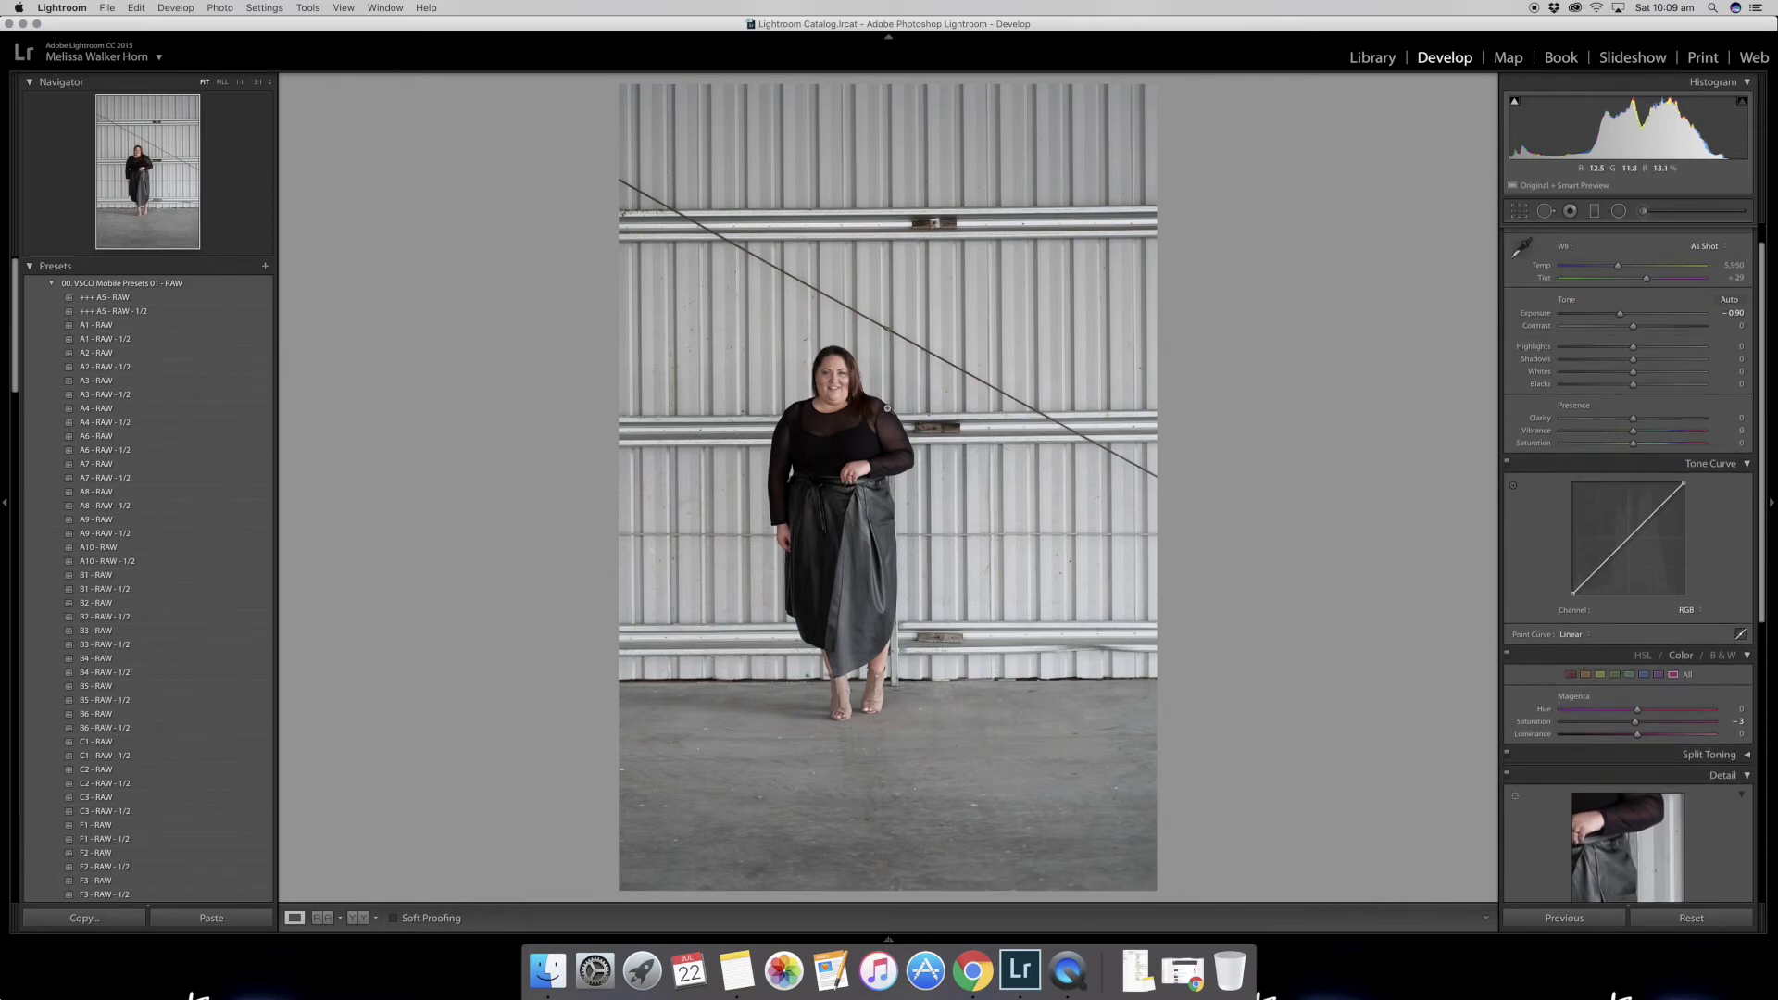
left_click_drag(1573, 593, 1572, 588)
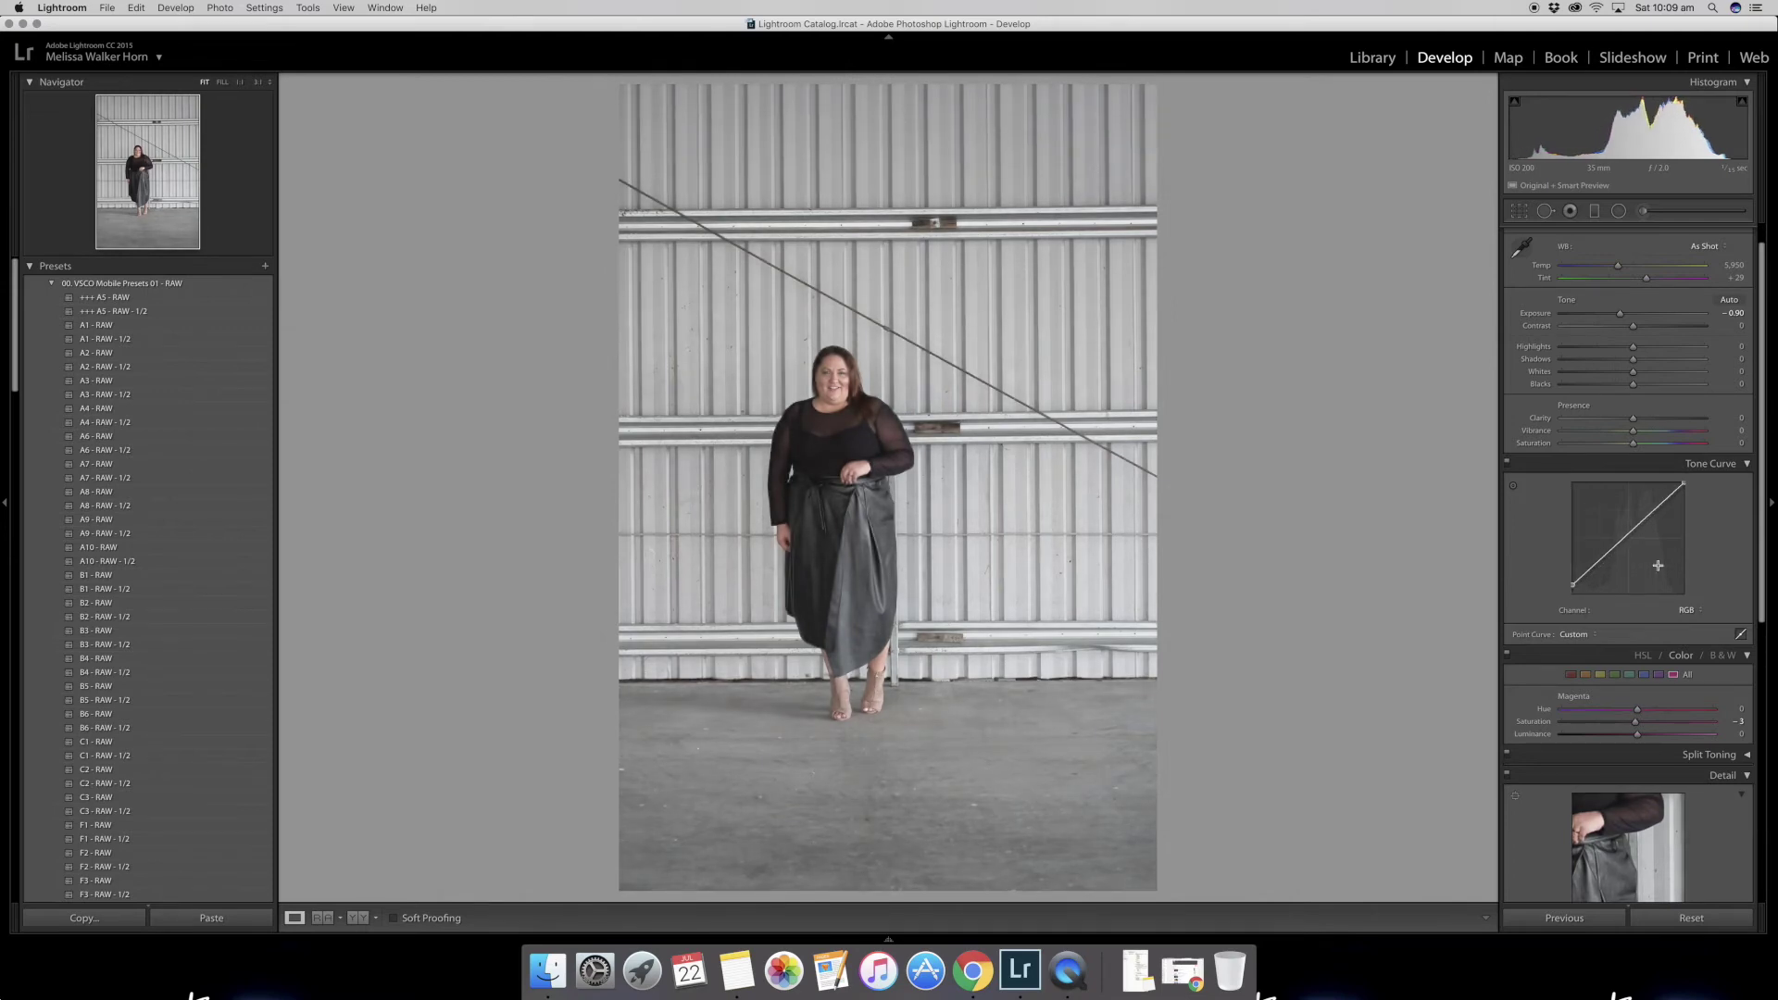
left_click_drag(1683, 484, 1686, 490)
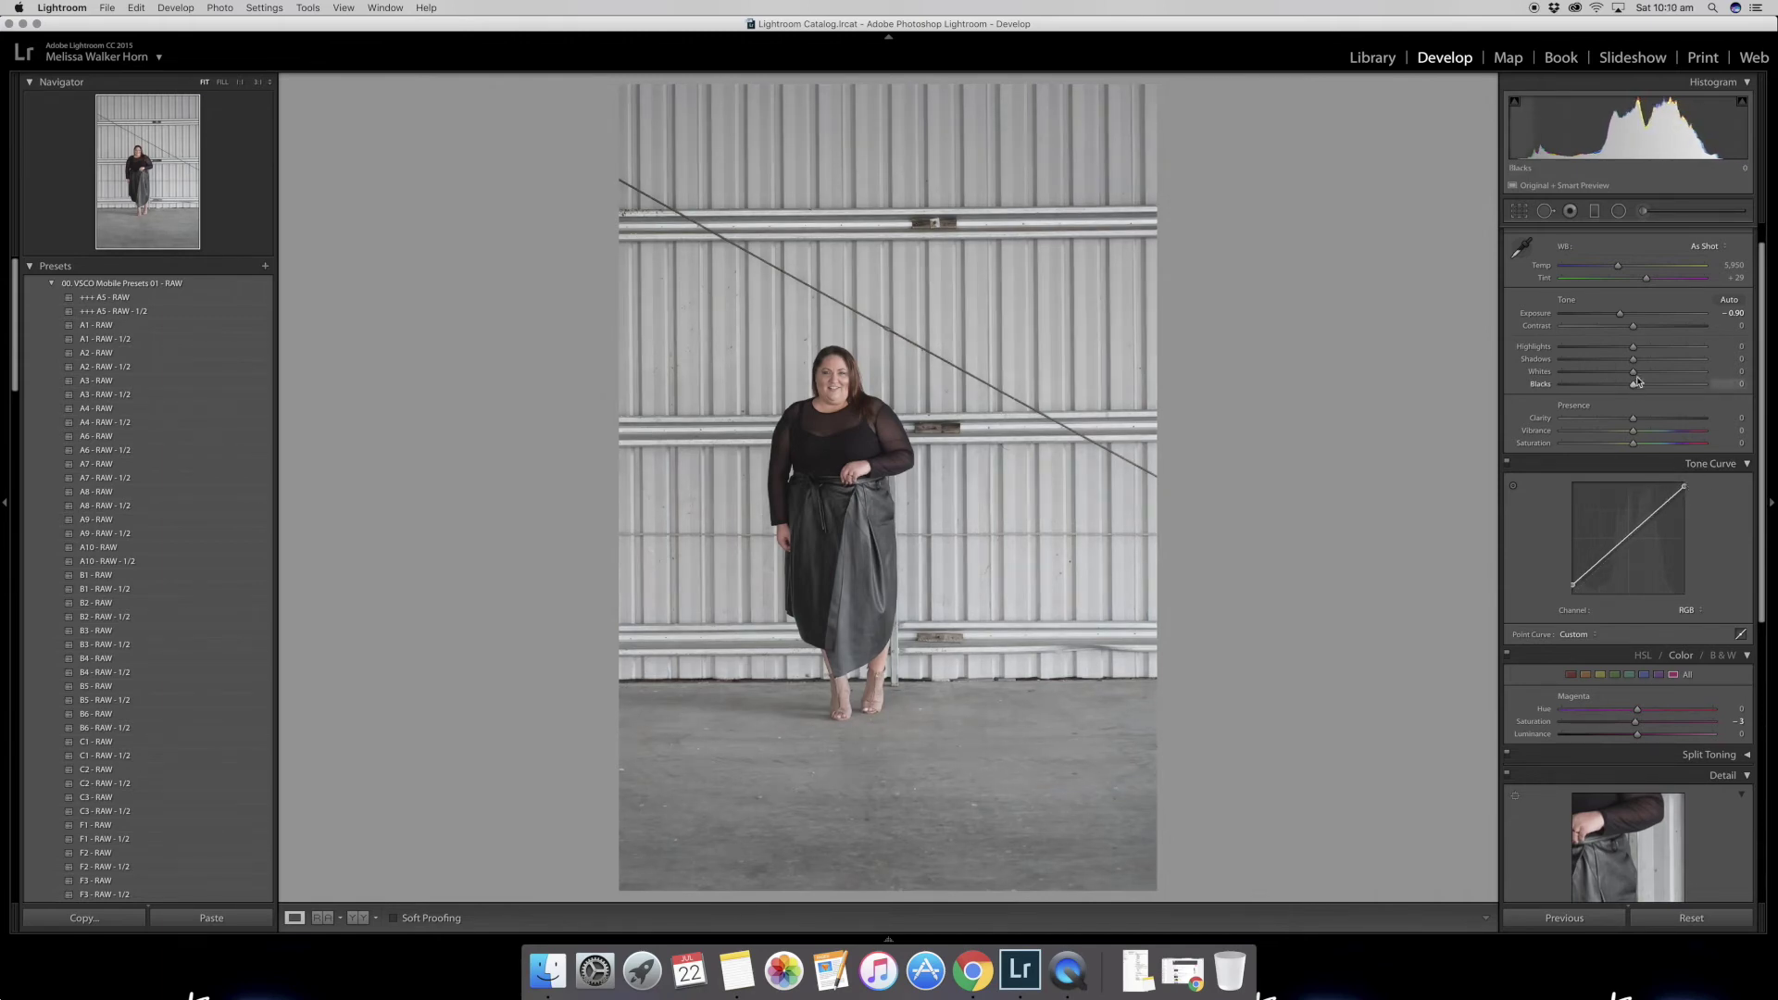
Step: Set Blacks to −28 and Shadows to +21
left_click_drag(1633, 384, 1620, 386)
left_click_drag(1622, 388, 1649, 365)
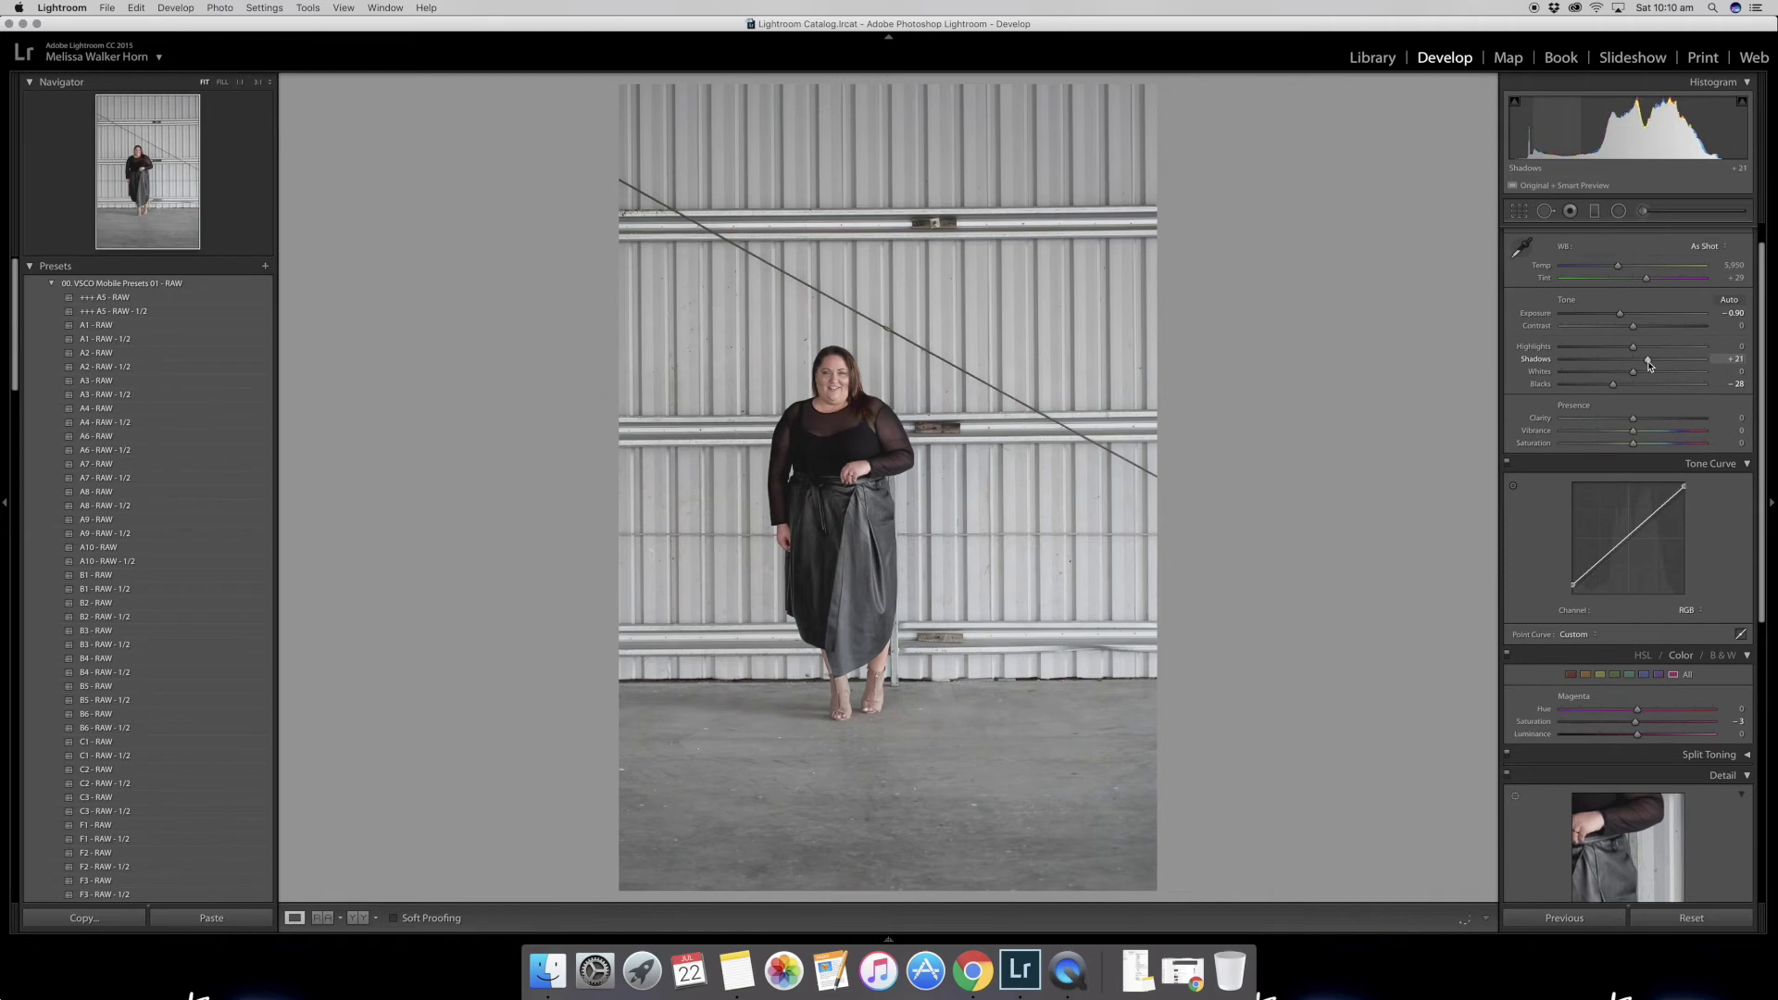
Step: Set Highlights to +23, Whites to +22, Blacks to −27, Contrast to +5 and Clarity to −10
left_click_drag(1609, 389, 1649, 353)
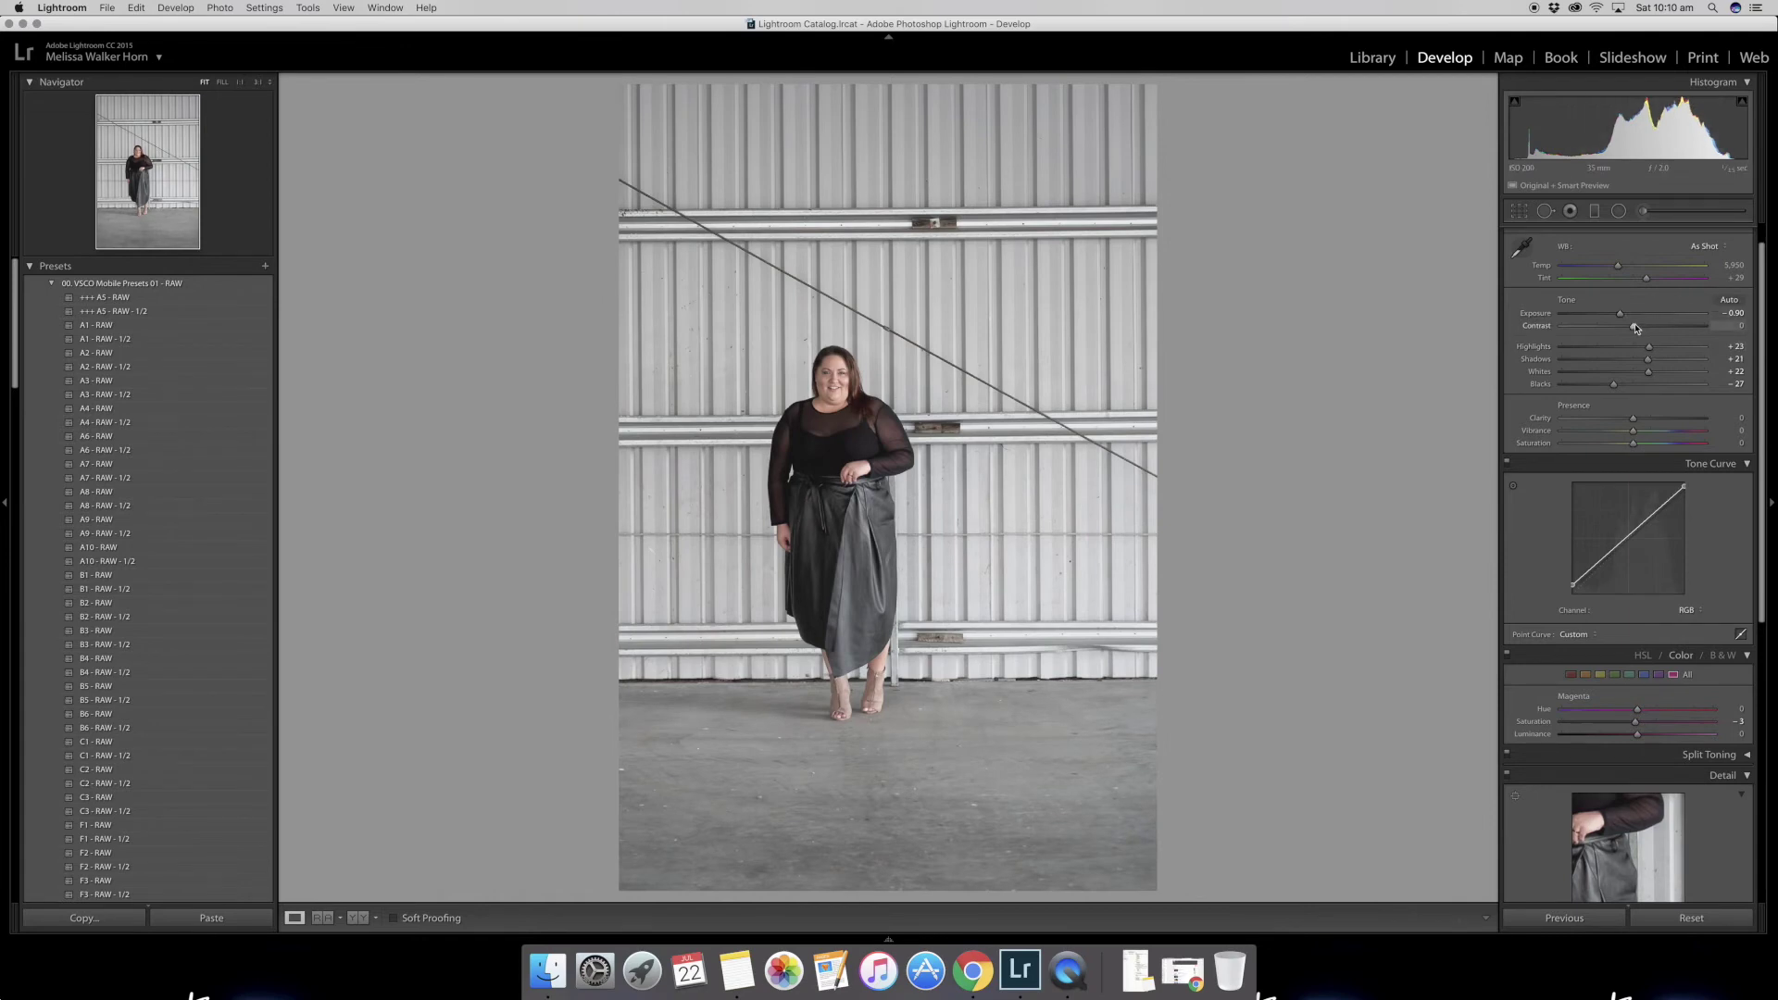
left_click_drag(1636, 329, 1637, 329)
left_click_drag(1634, 423, 1631, 424)
left_click_drag(1627, 423, 1628, 421)
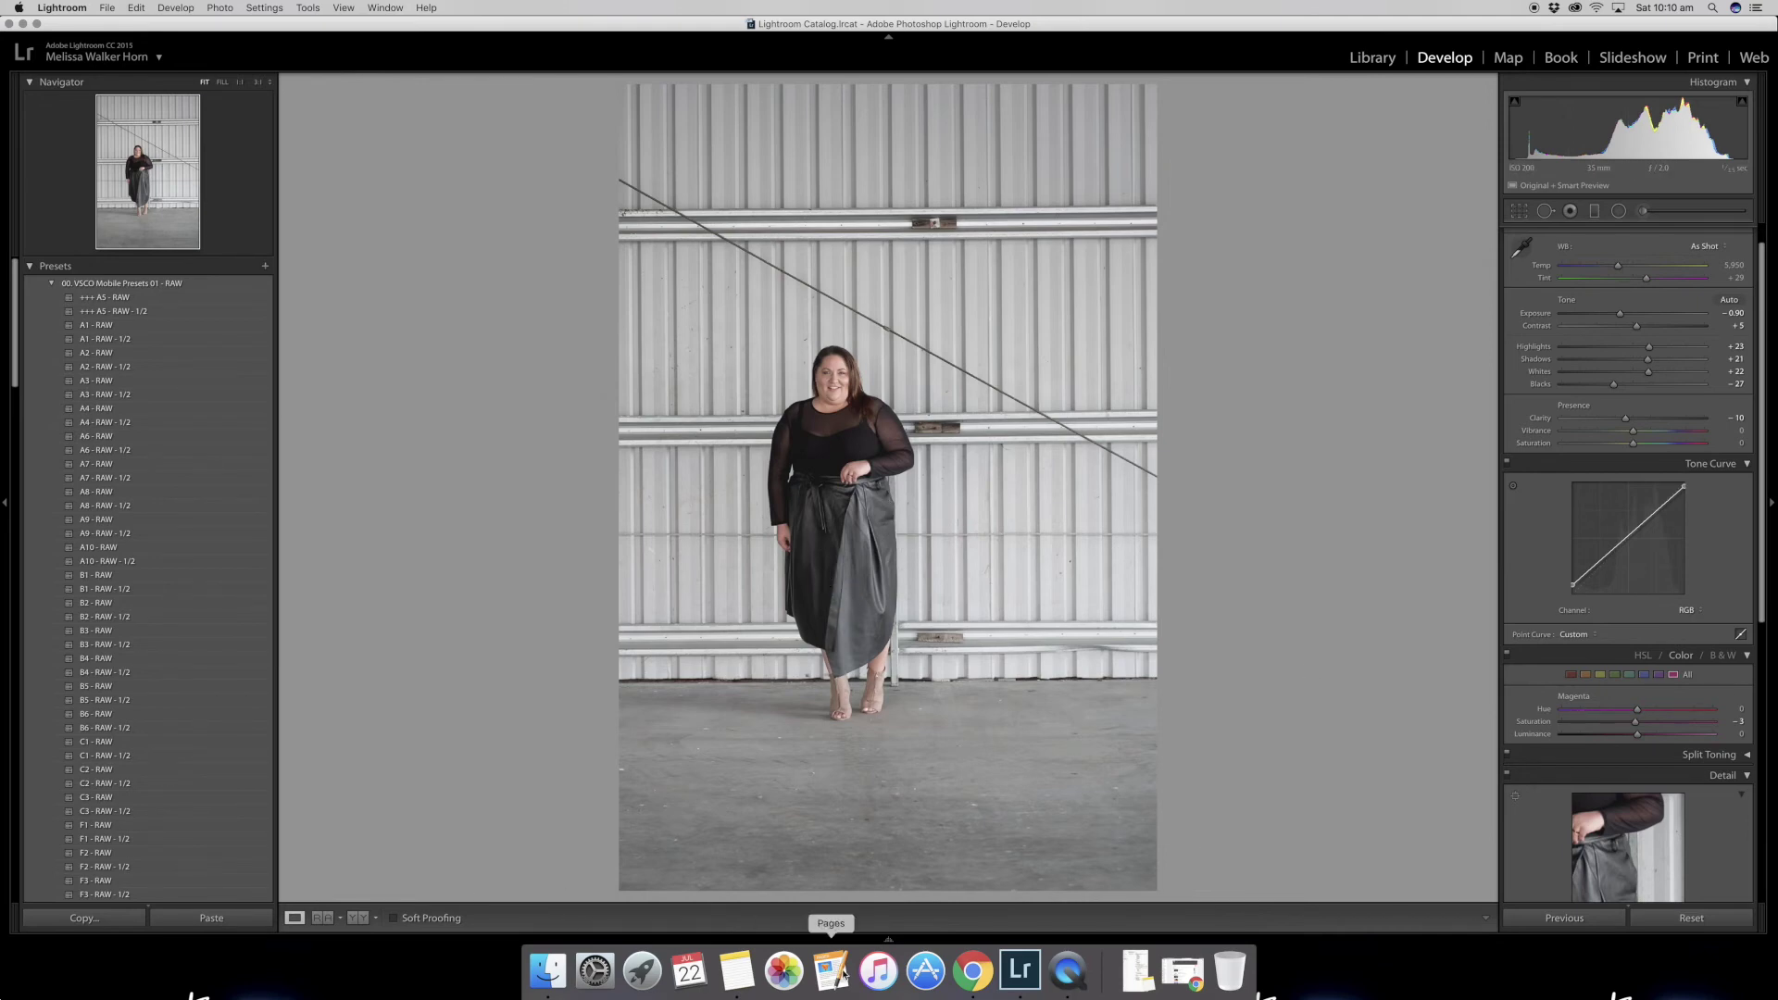
Step: Show the filmstrip with enlarged thumbnails in full screen and compare the photo with the finished DSCF5095.RAF
left_click(888, 939)
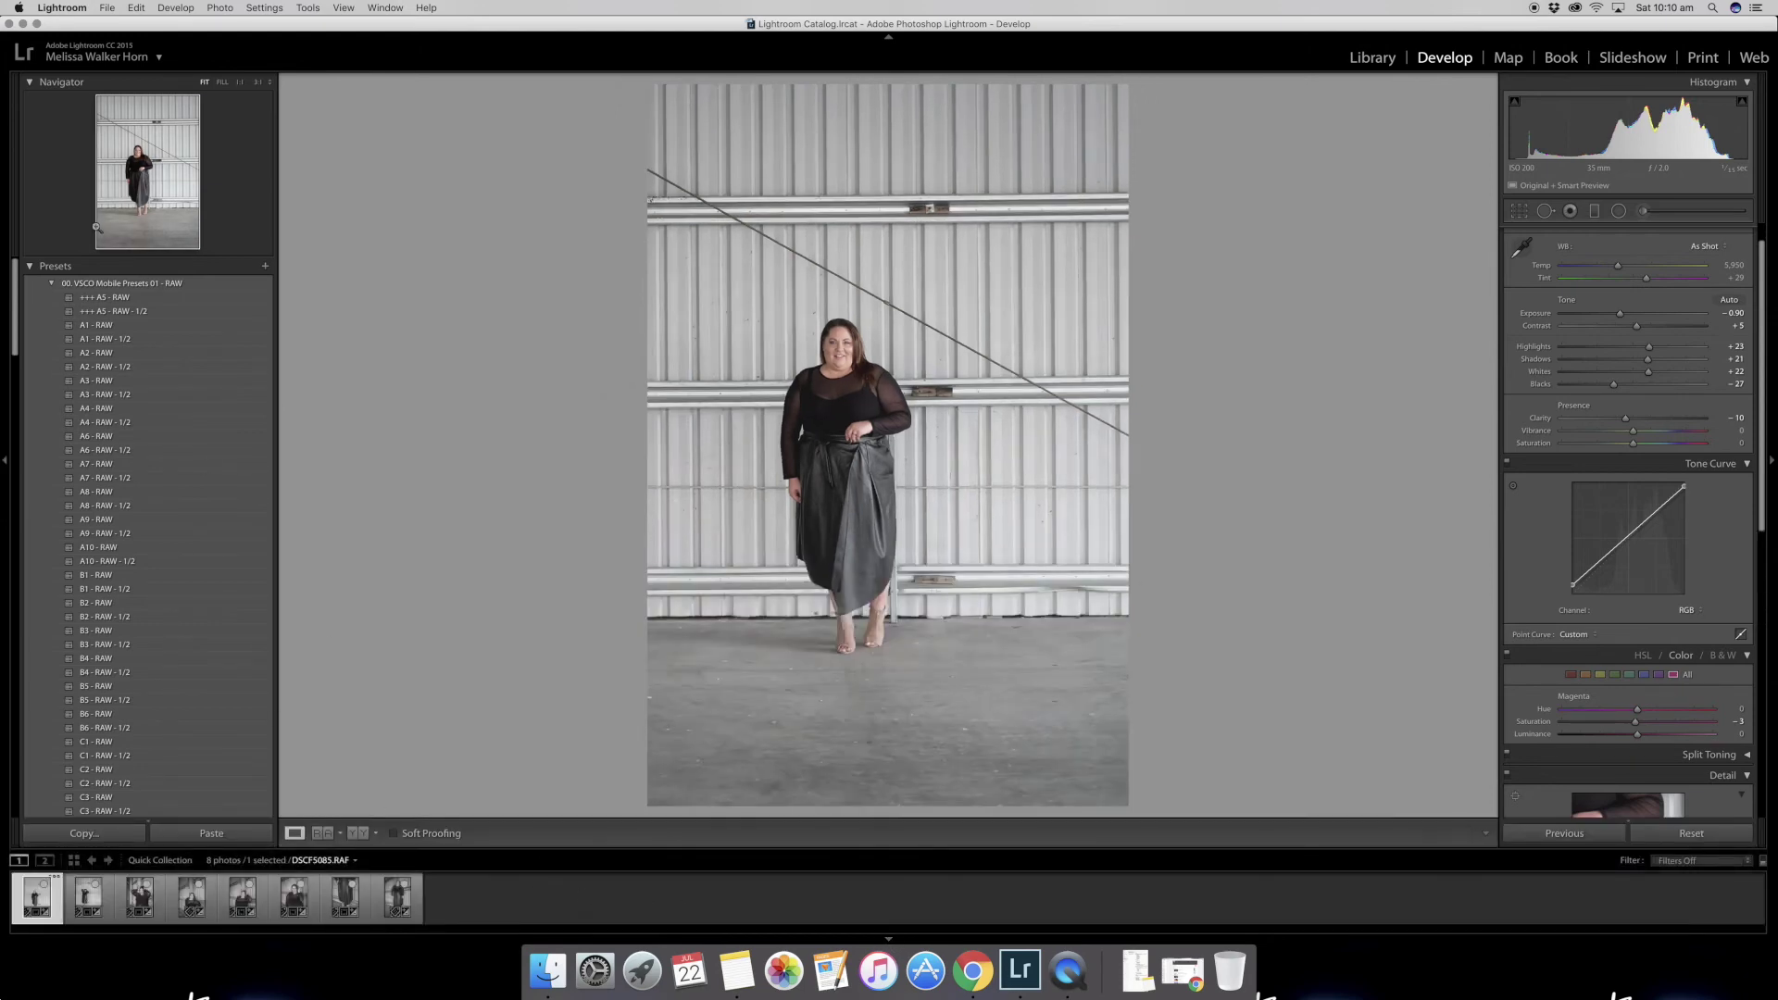
left_click(37, 25)
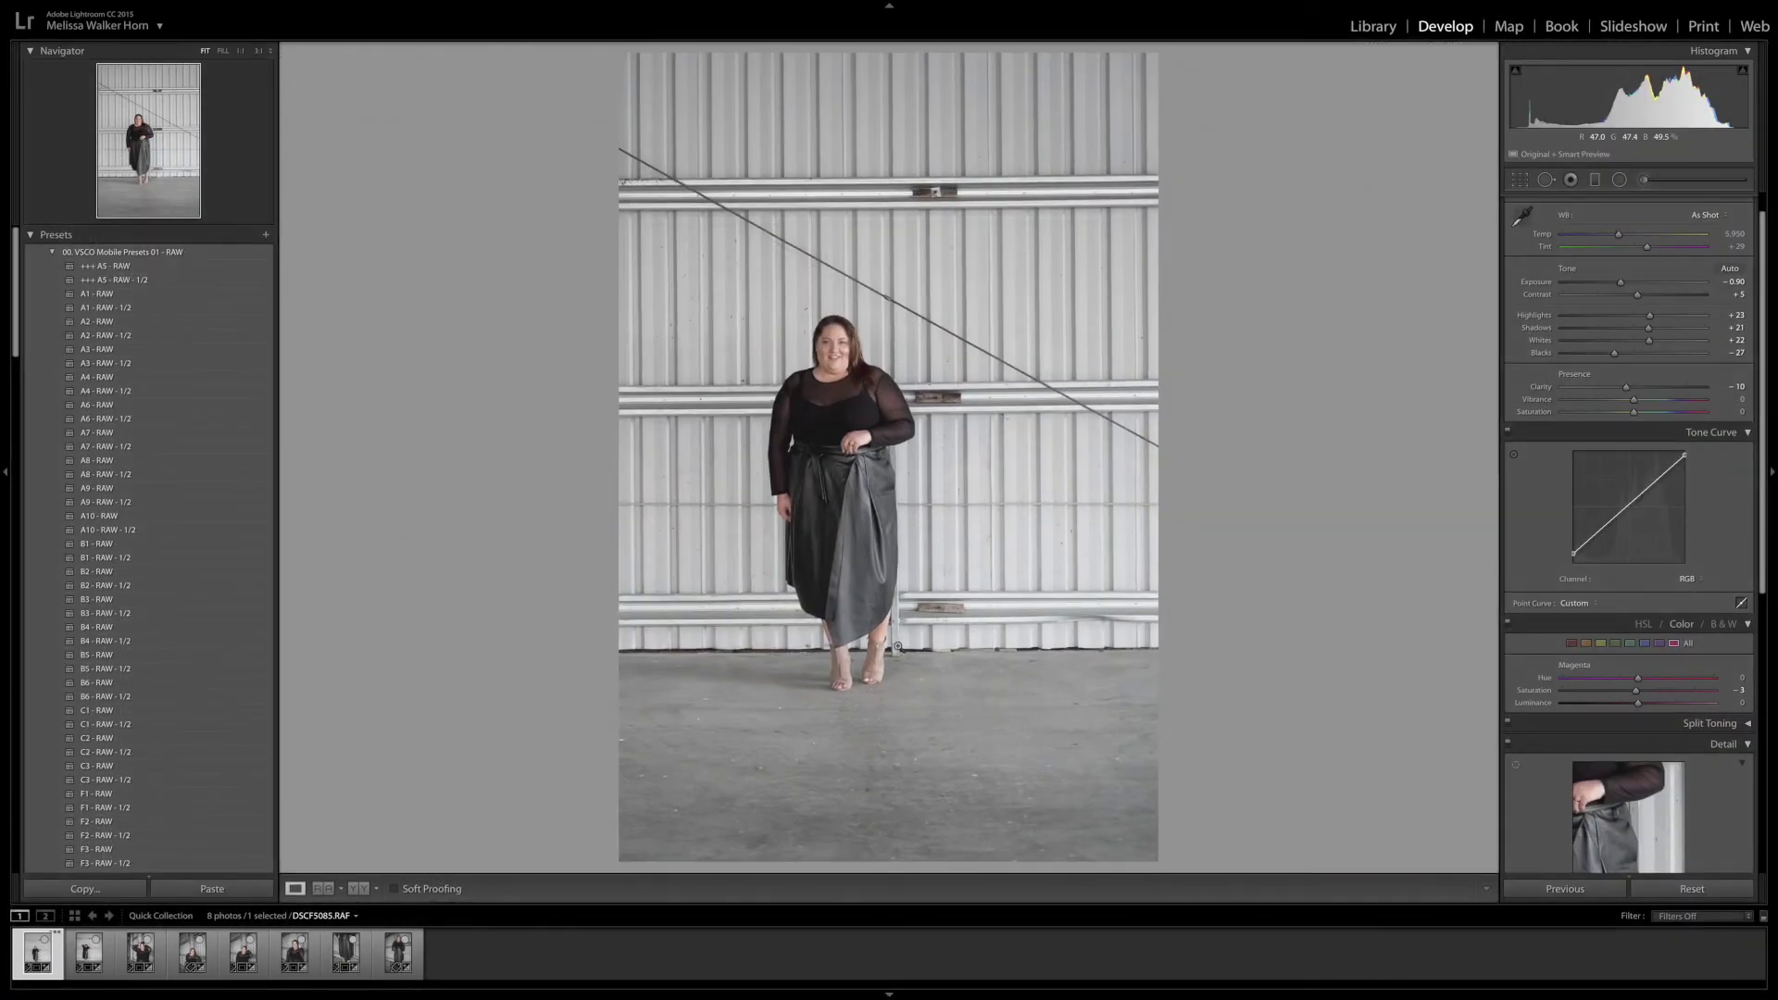
left_click_drag(963, 903, 958, 833)
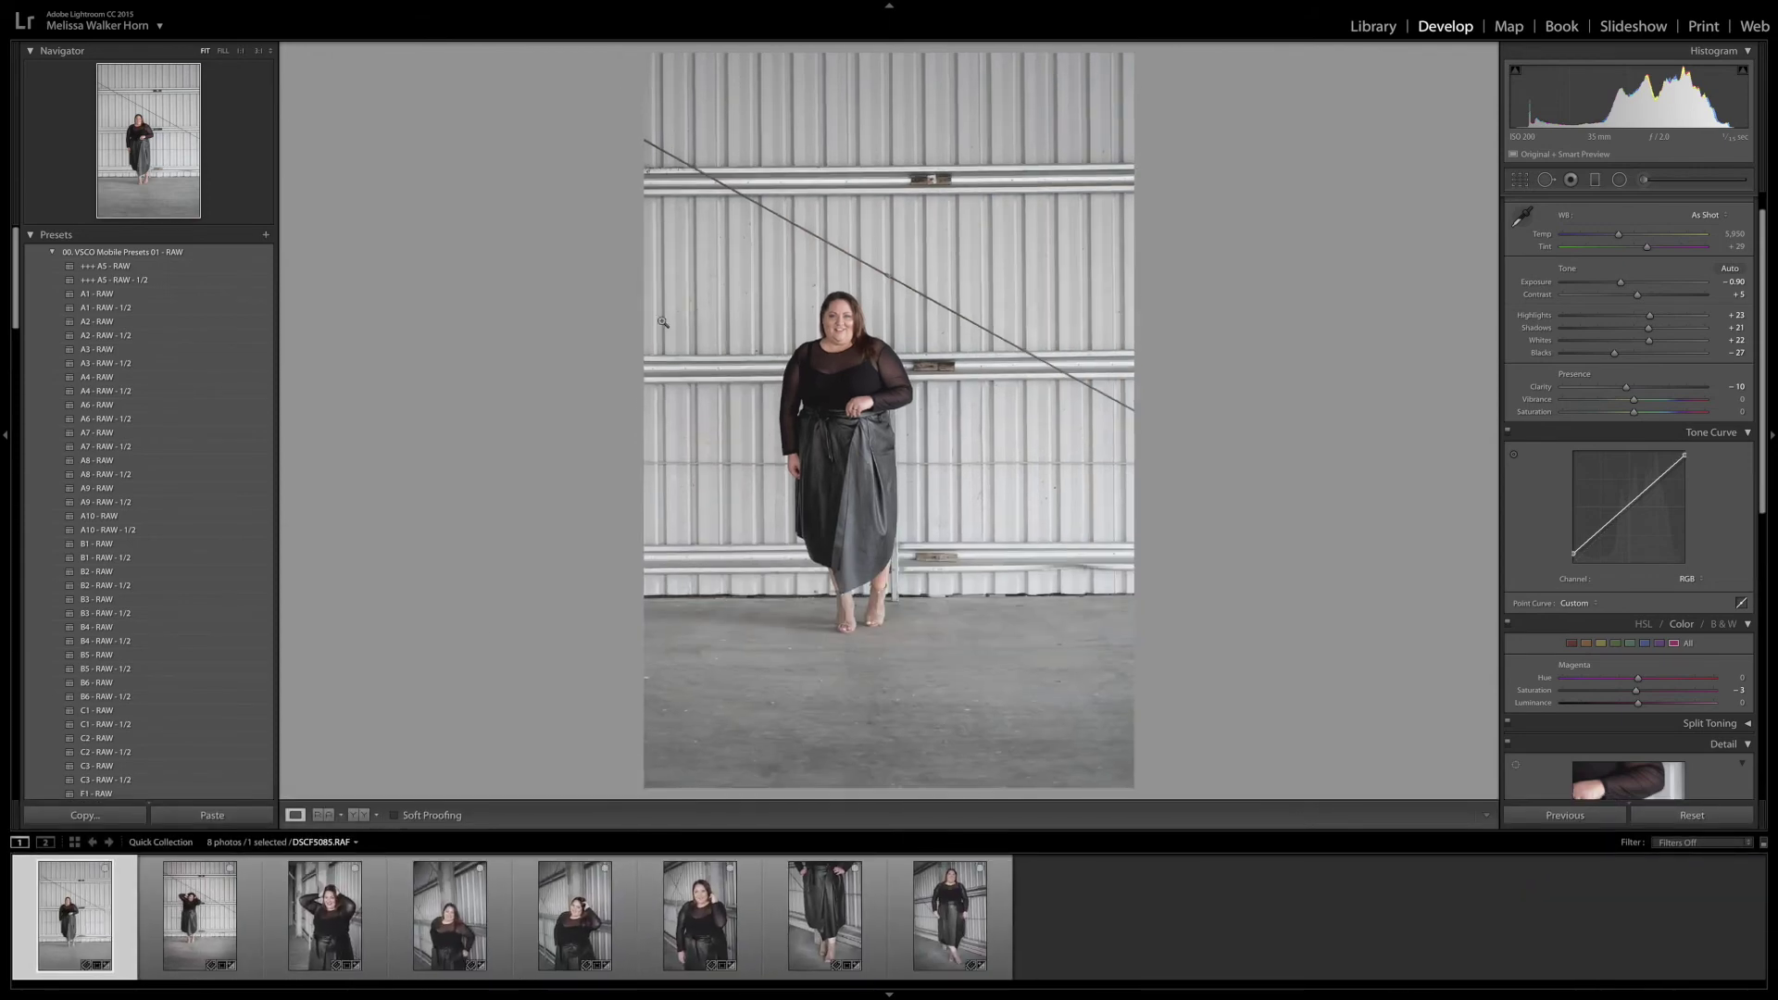
left_click(188, 911)
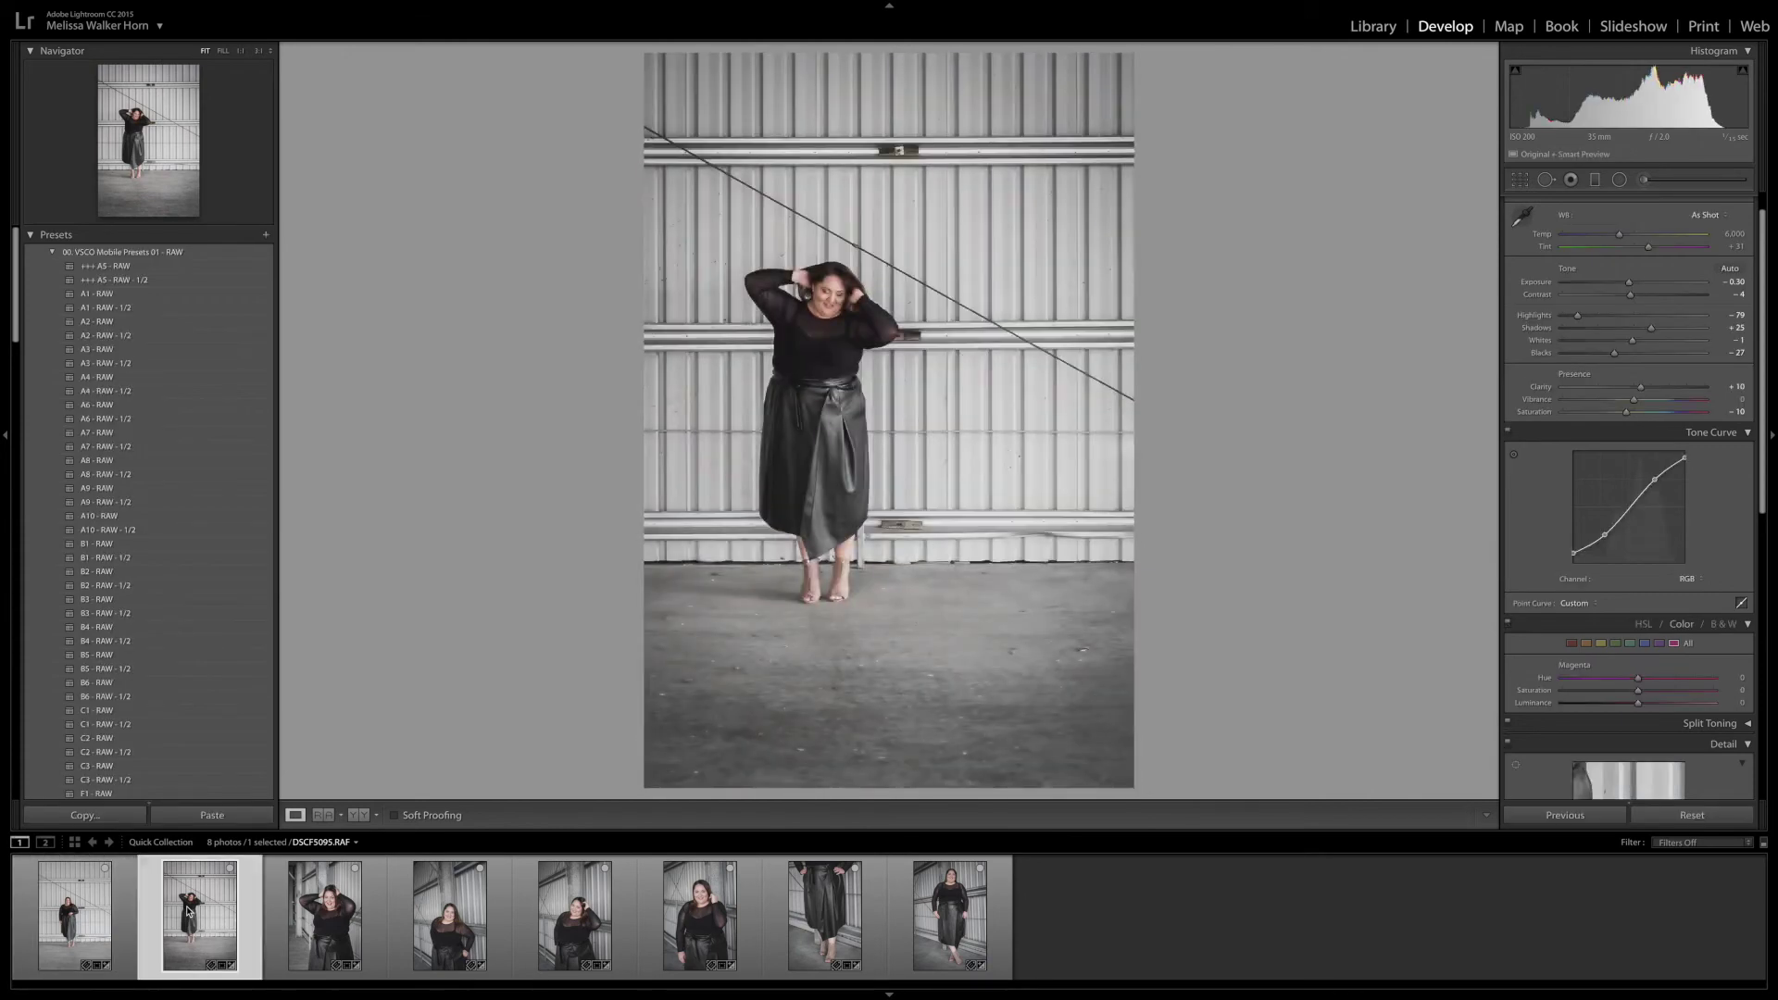
left_click(92, 912)
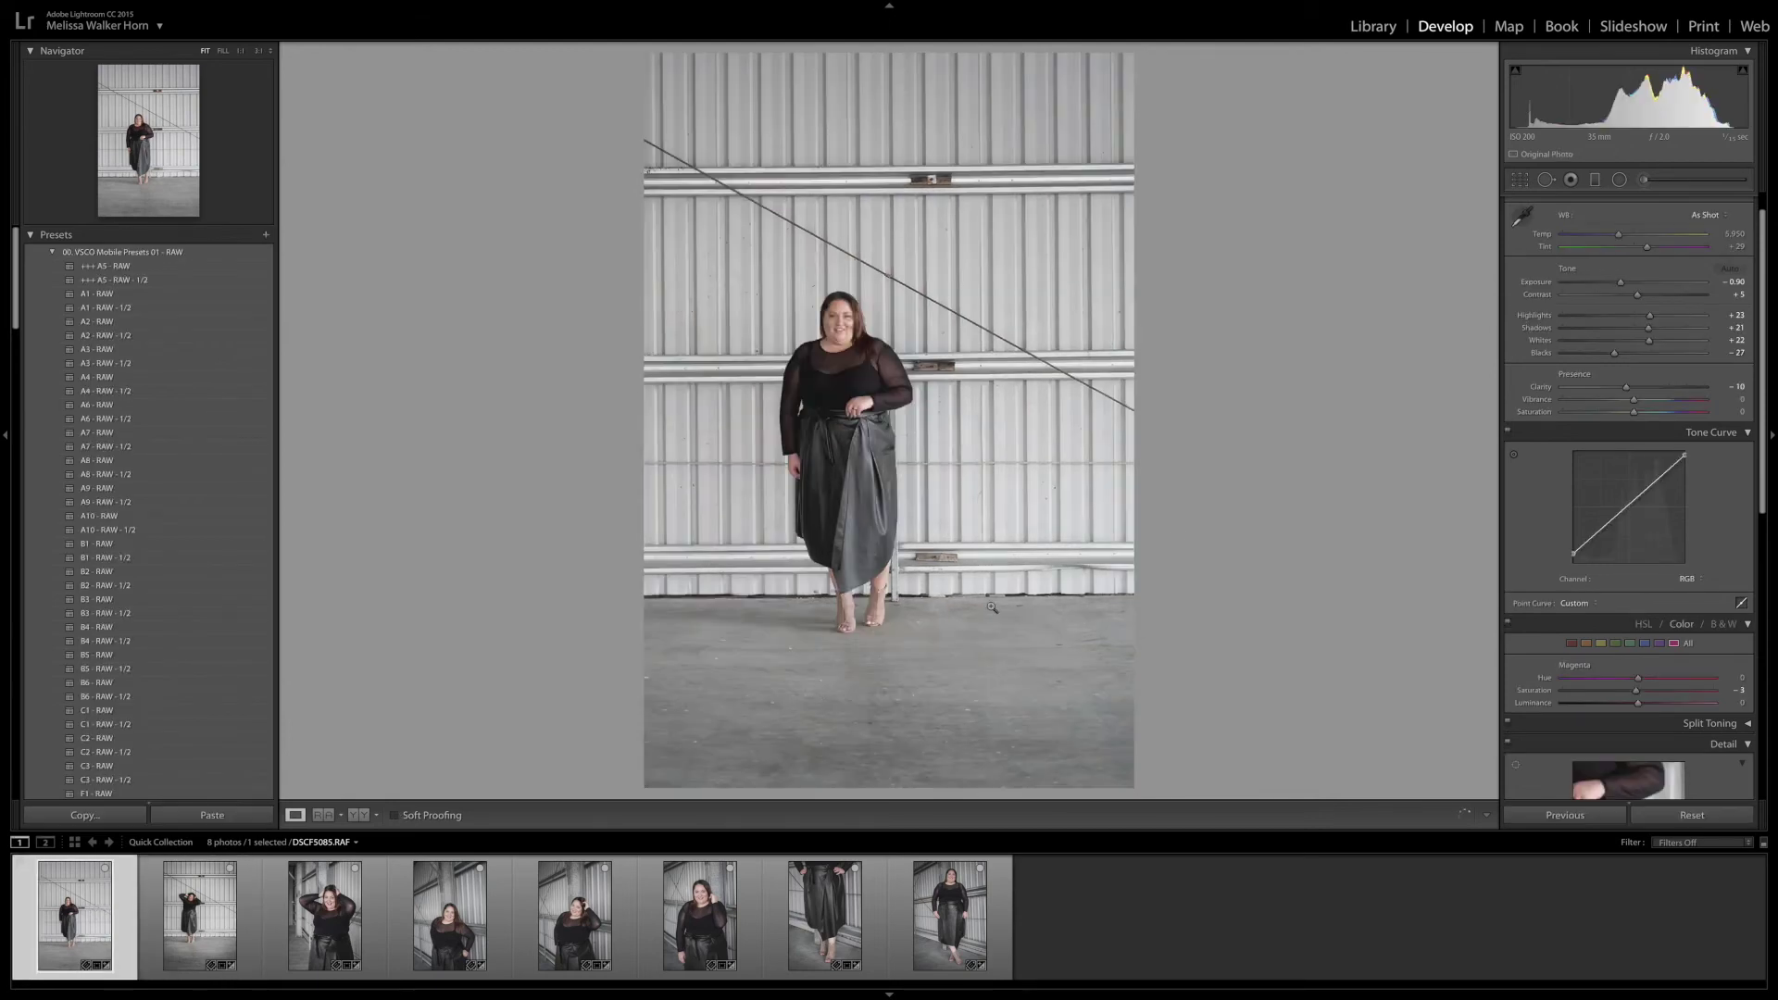
Step: Enable lens profile corrections and choose the Fujifilm make with the FUJINON 50mm f/1.4 M42 model
scroll(1543, 506, "down", 5)
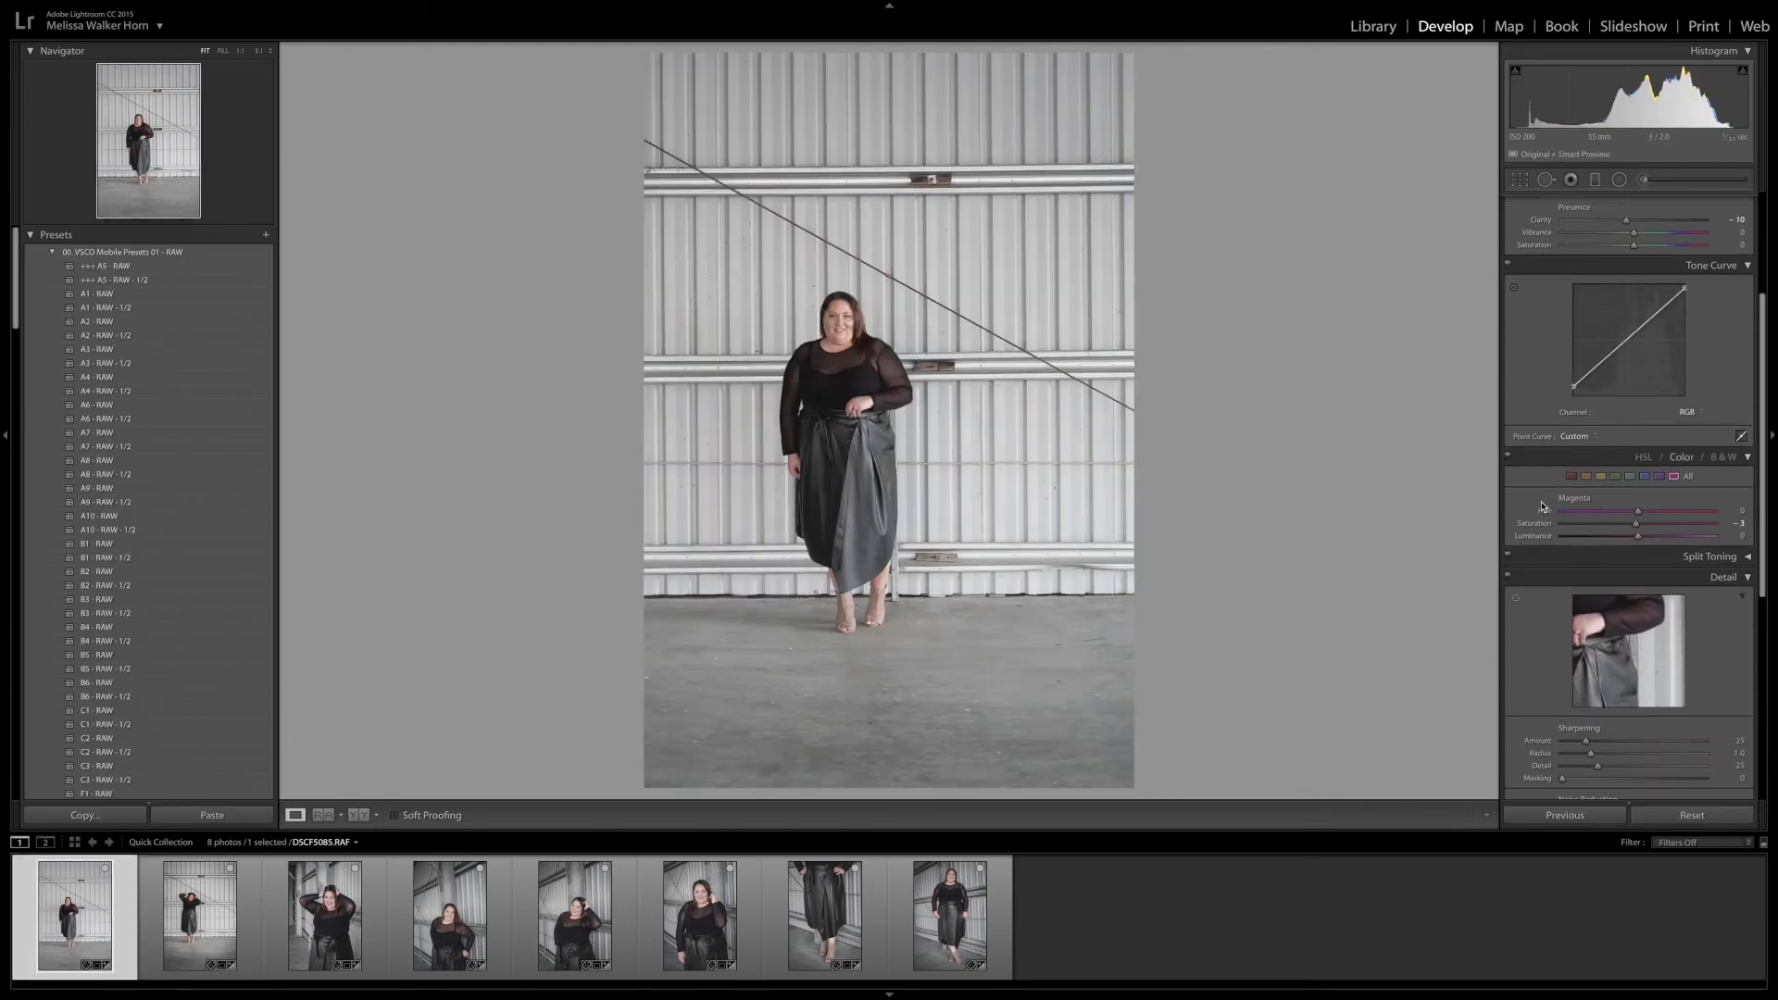
scroll(1543, 507, "down", 3)
left_click(1515, 557)
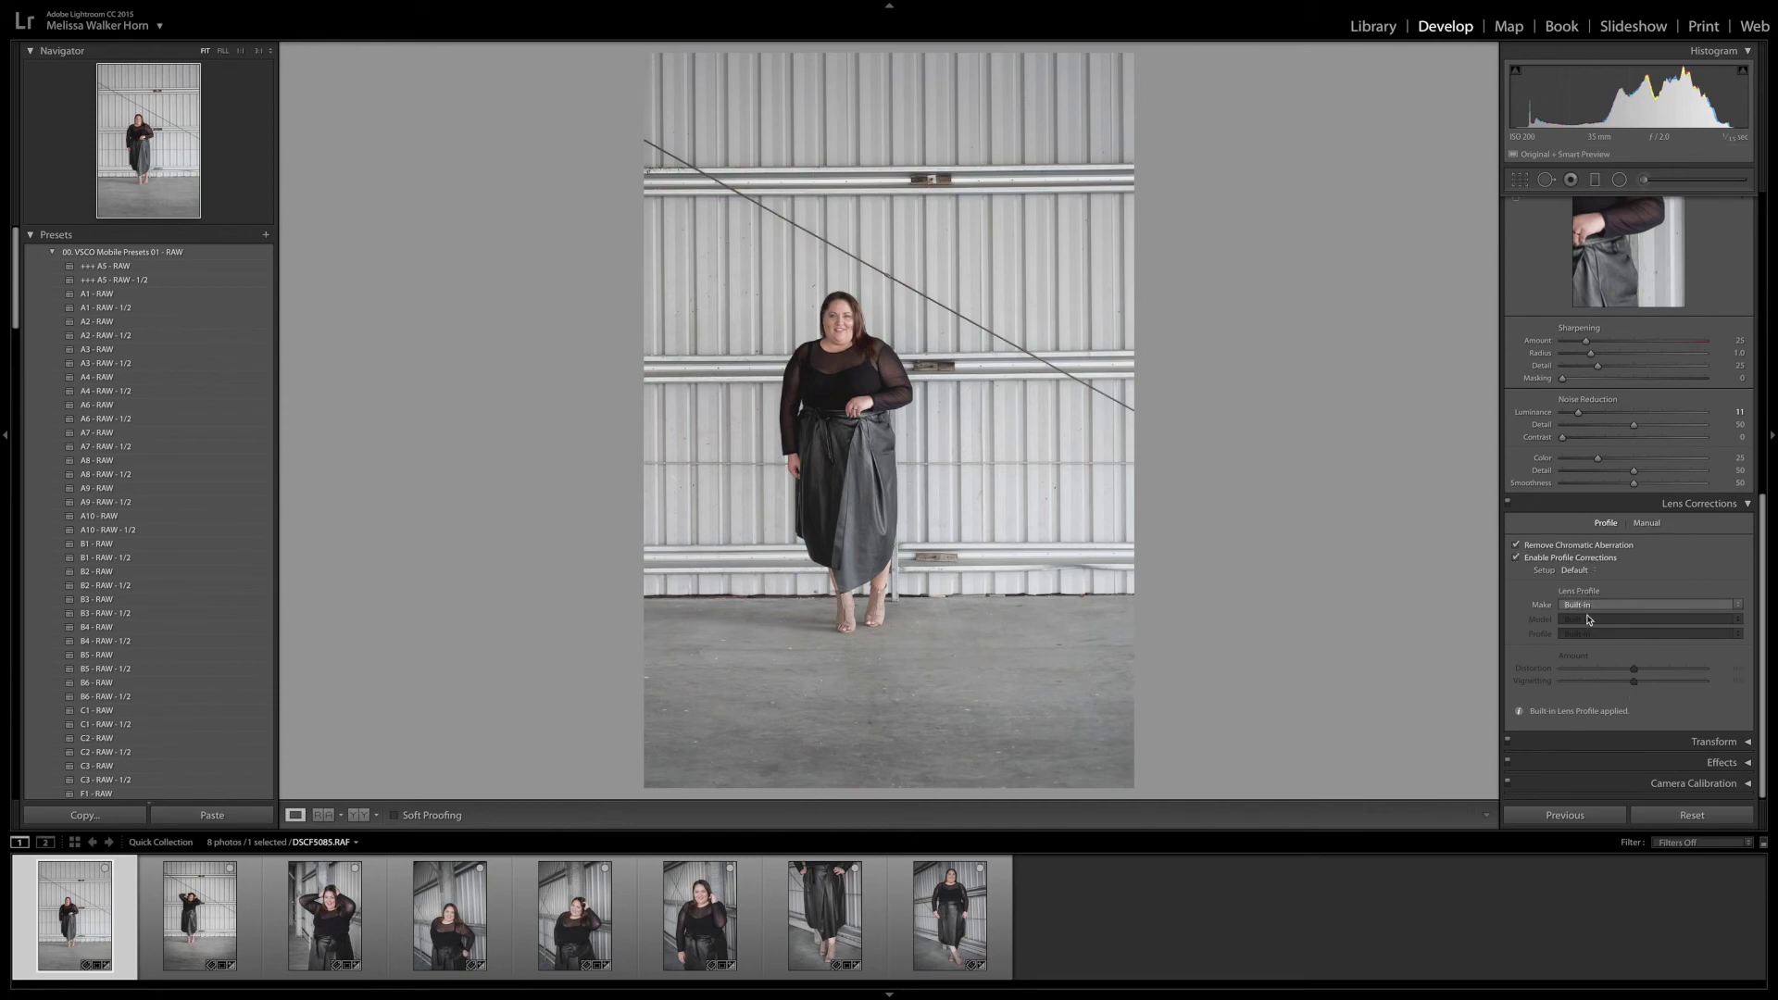
left_click(1579, 606)
scroll(1602, 667, "down", 3)
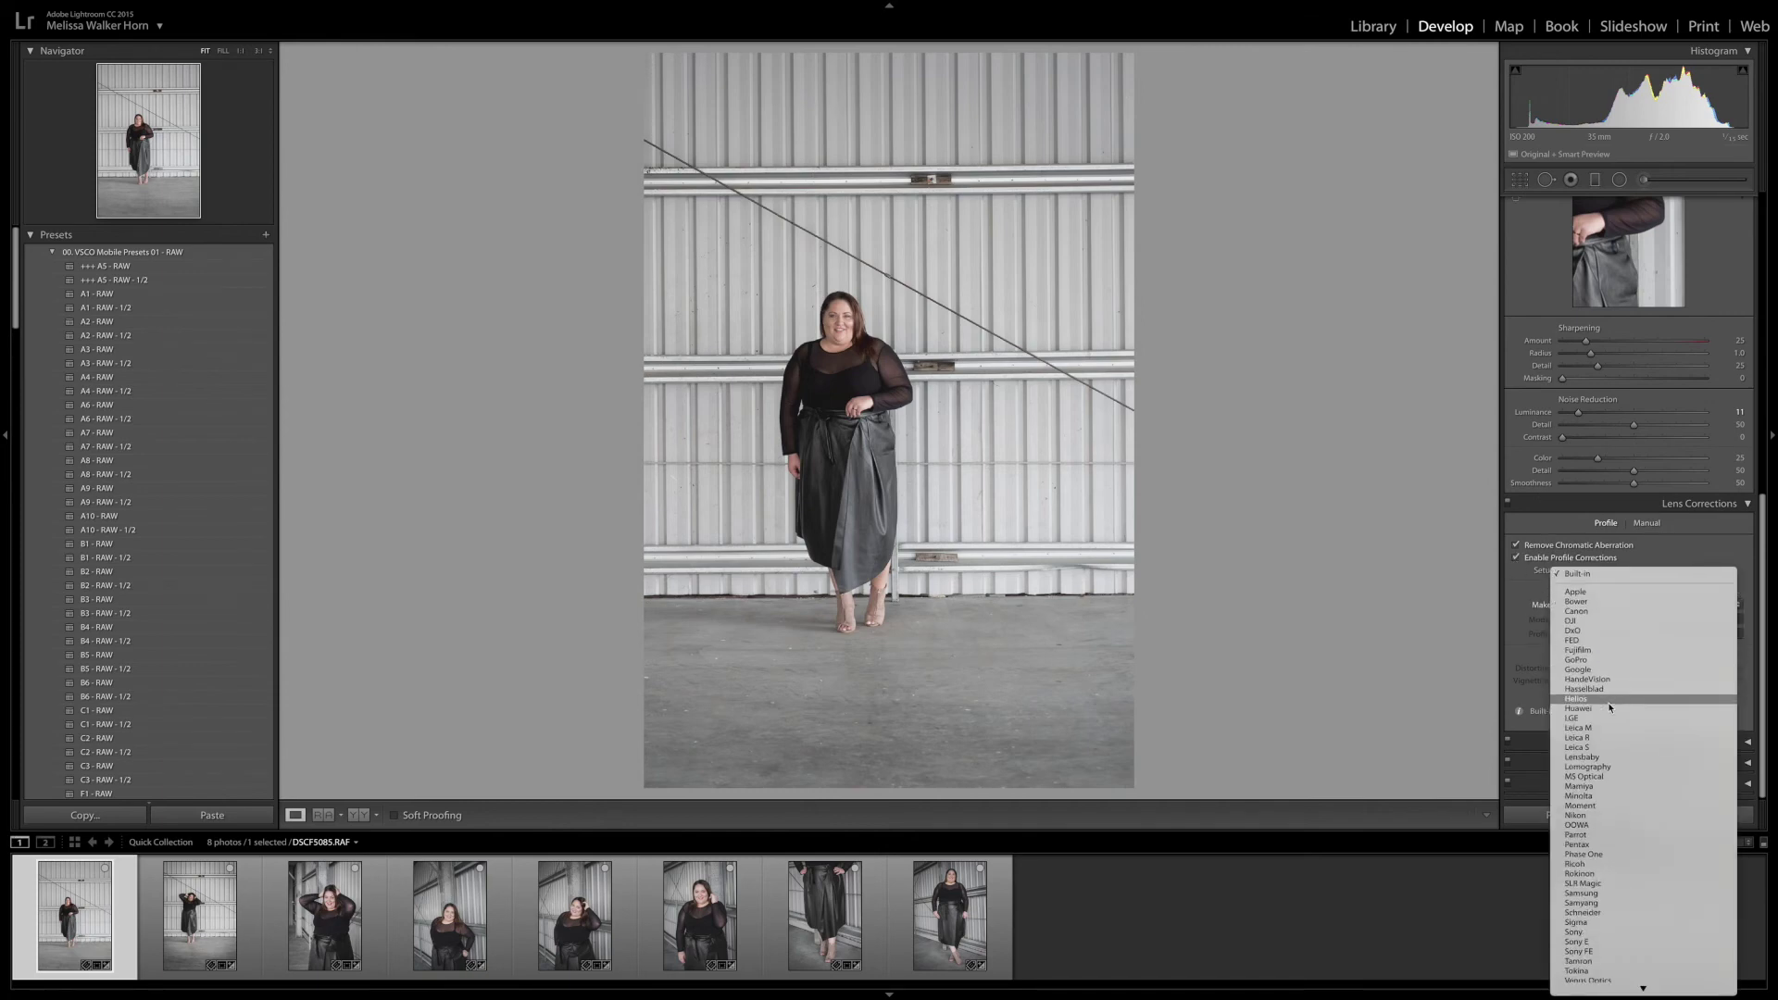
left_click(1598, 650)
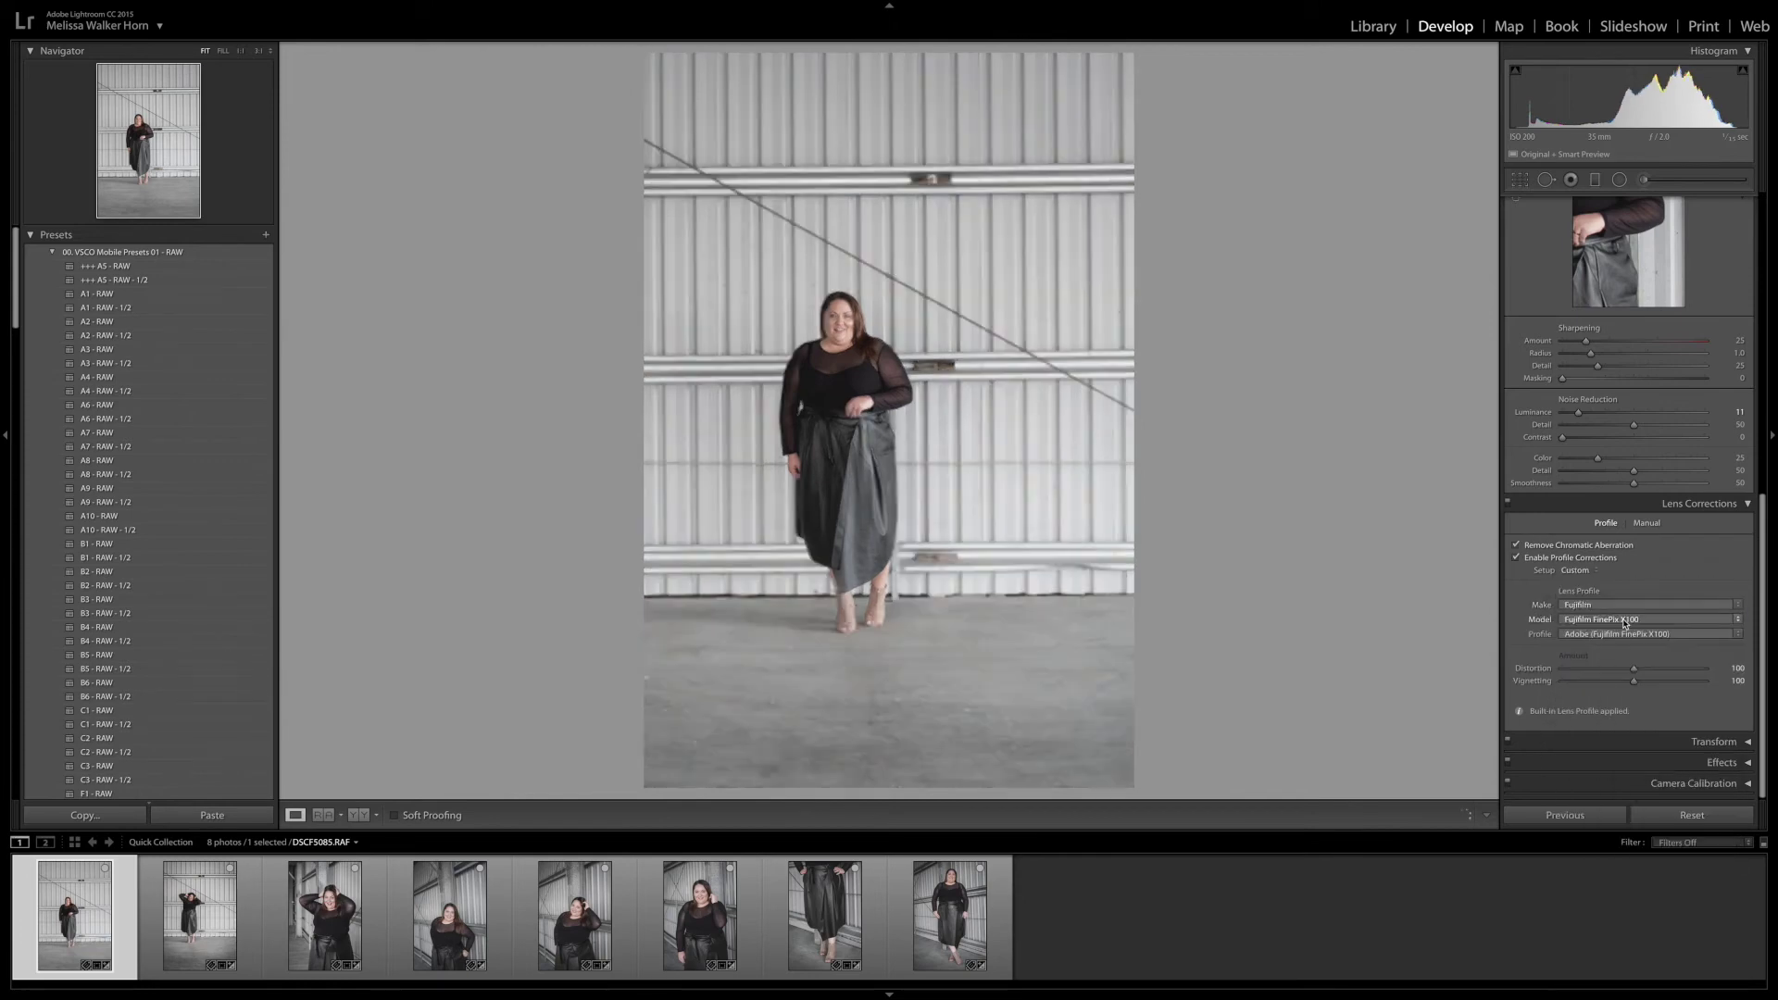
left_click(1625, 619)
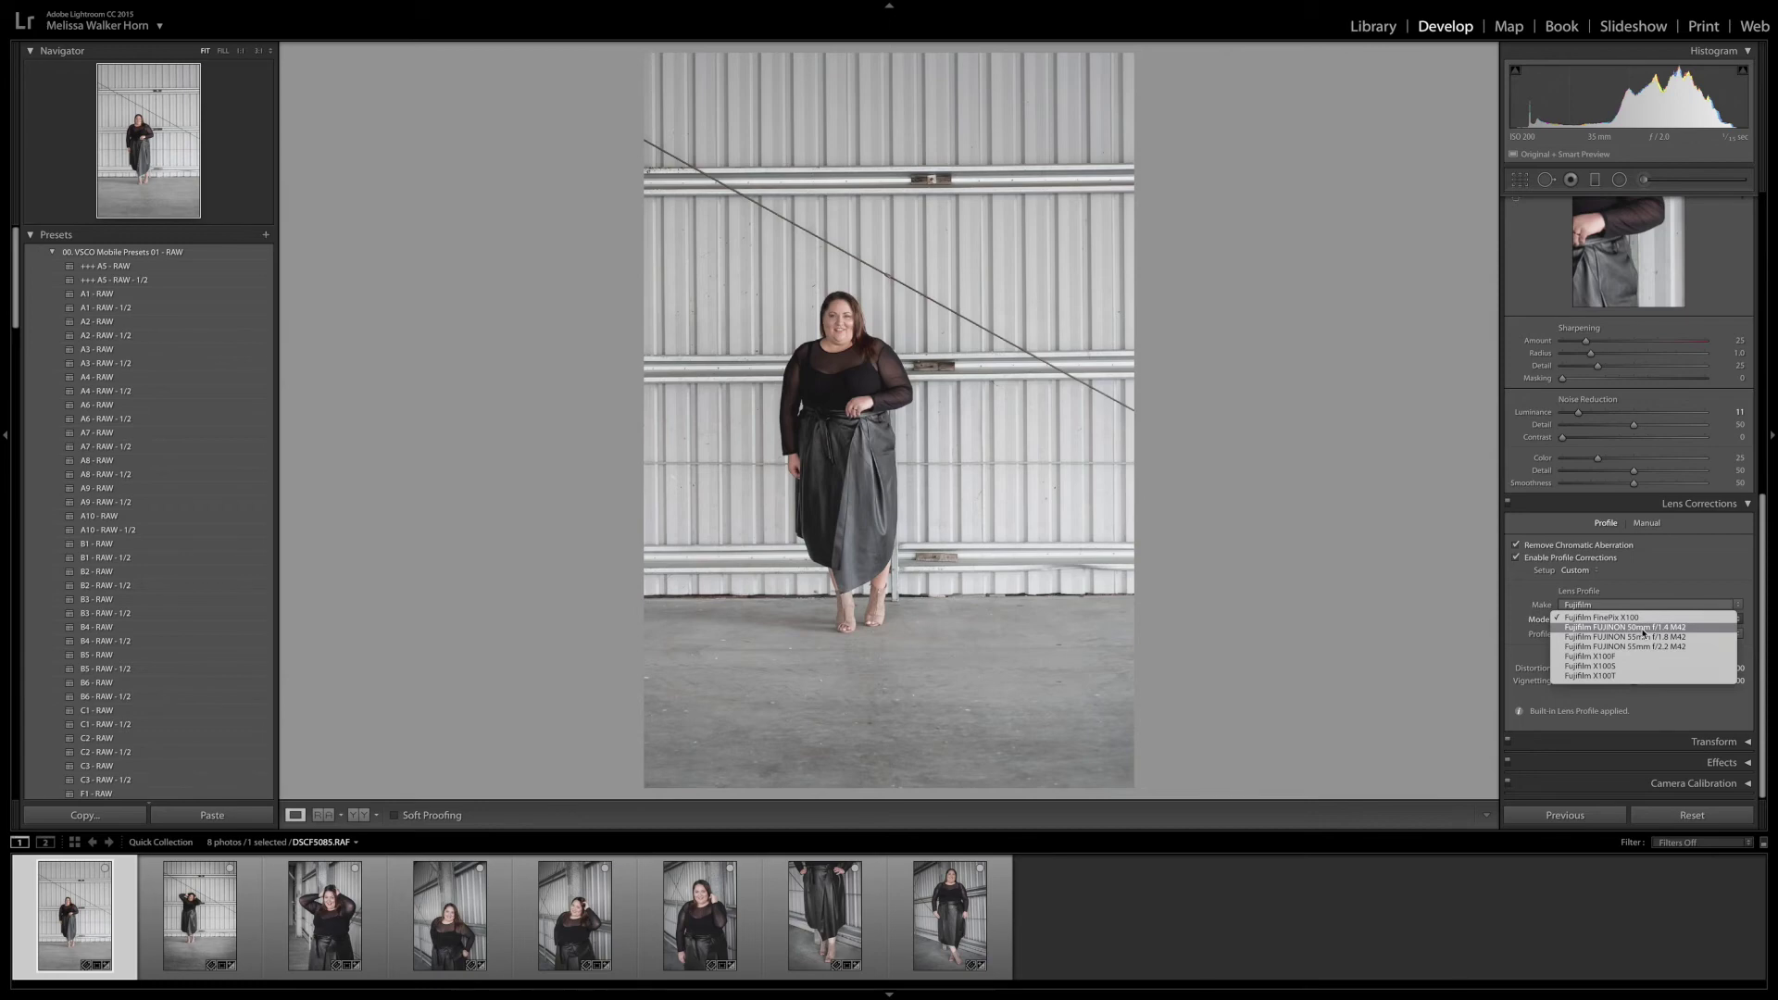
left_click(1642, 629)
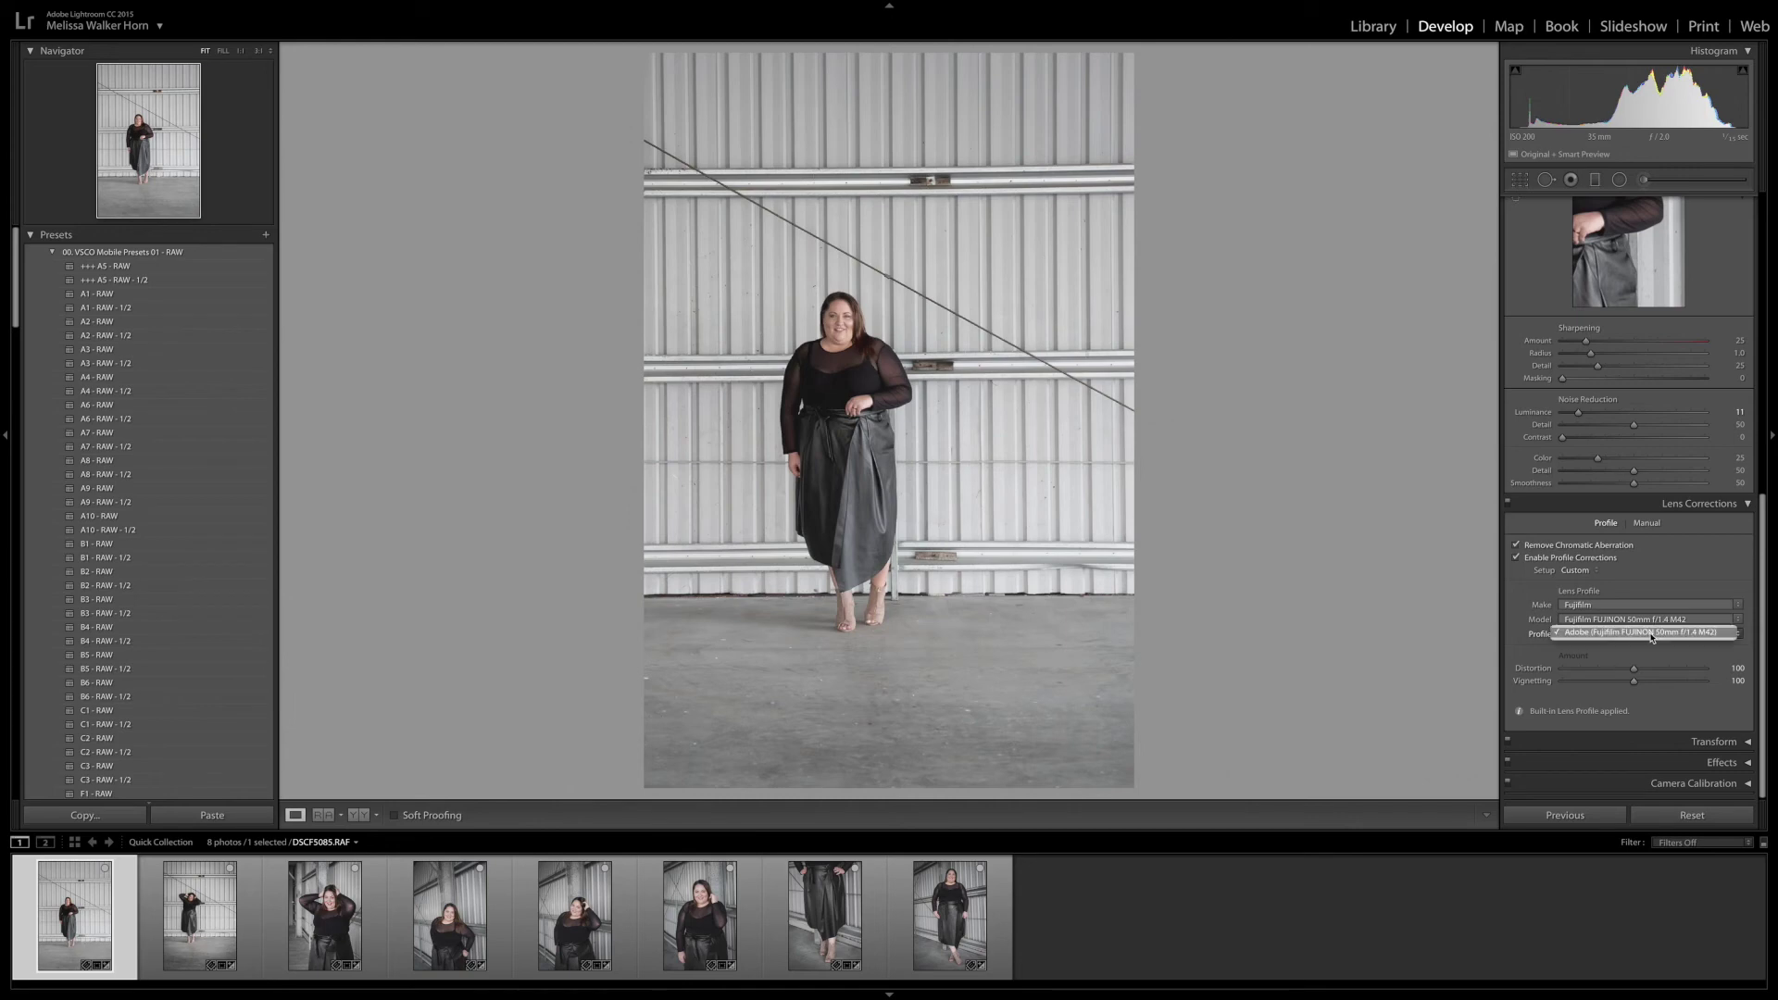
Step: Set the lens profile's vignetting correction amount to 7
left_click_drag(1629, 687, 1576, 686)
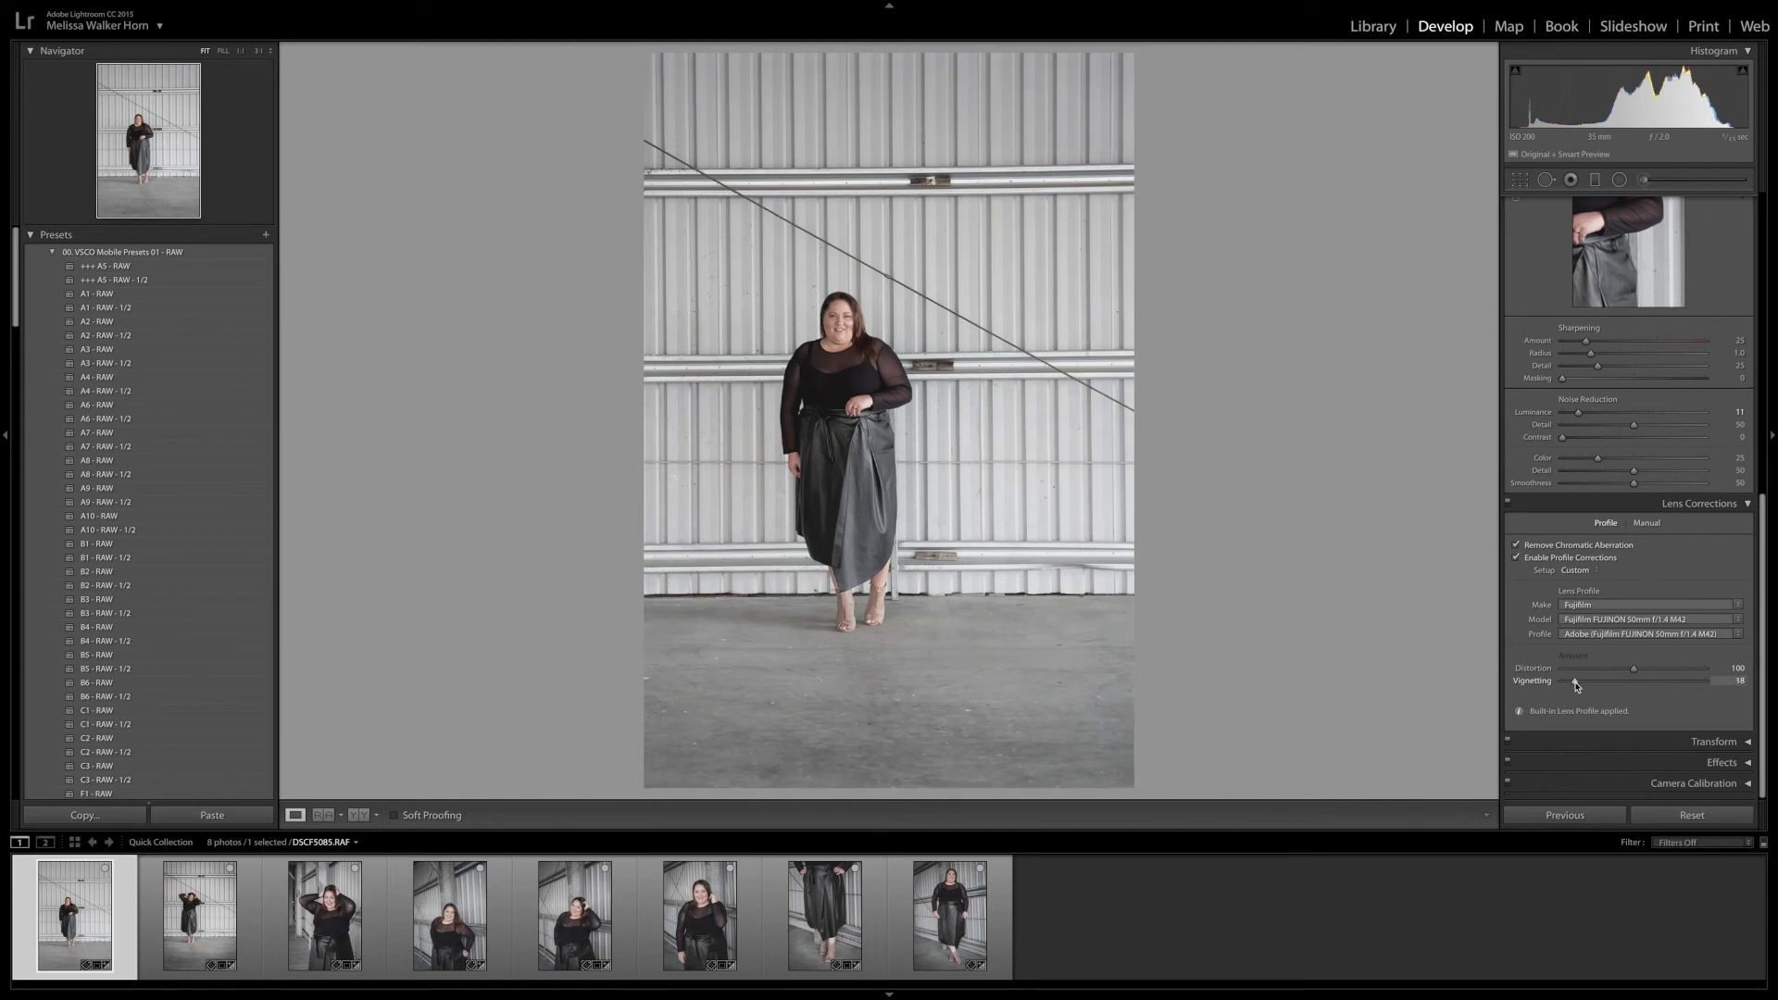
left_click_drag(1576, 686, 1567, 686)
left_click_drag(1569, 686, 1573, 688)
left_click_drag(1635, 668, 1700, 687)
left_click_drag(1699, 686, 1570, 686)
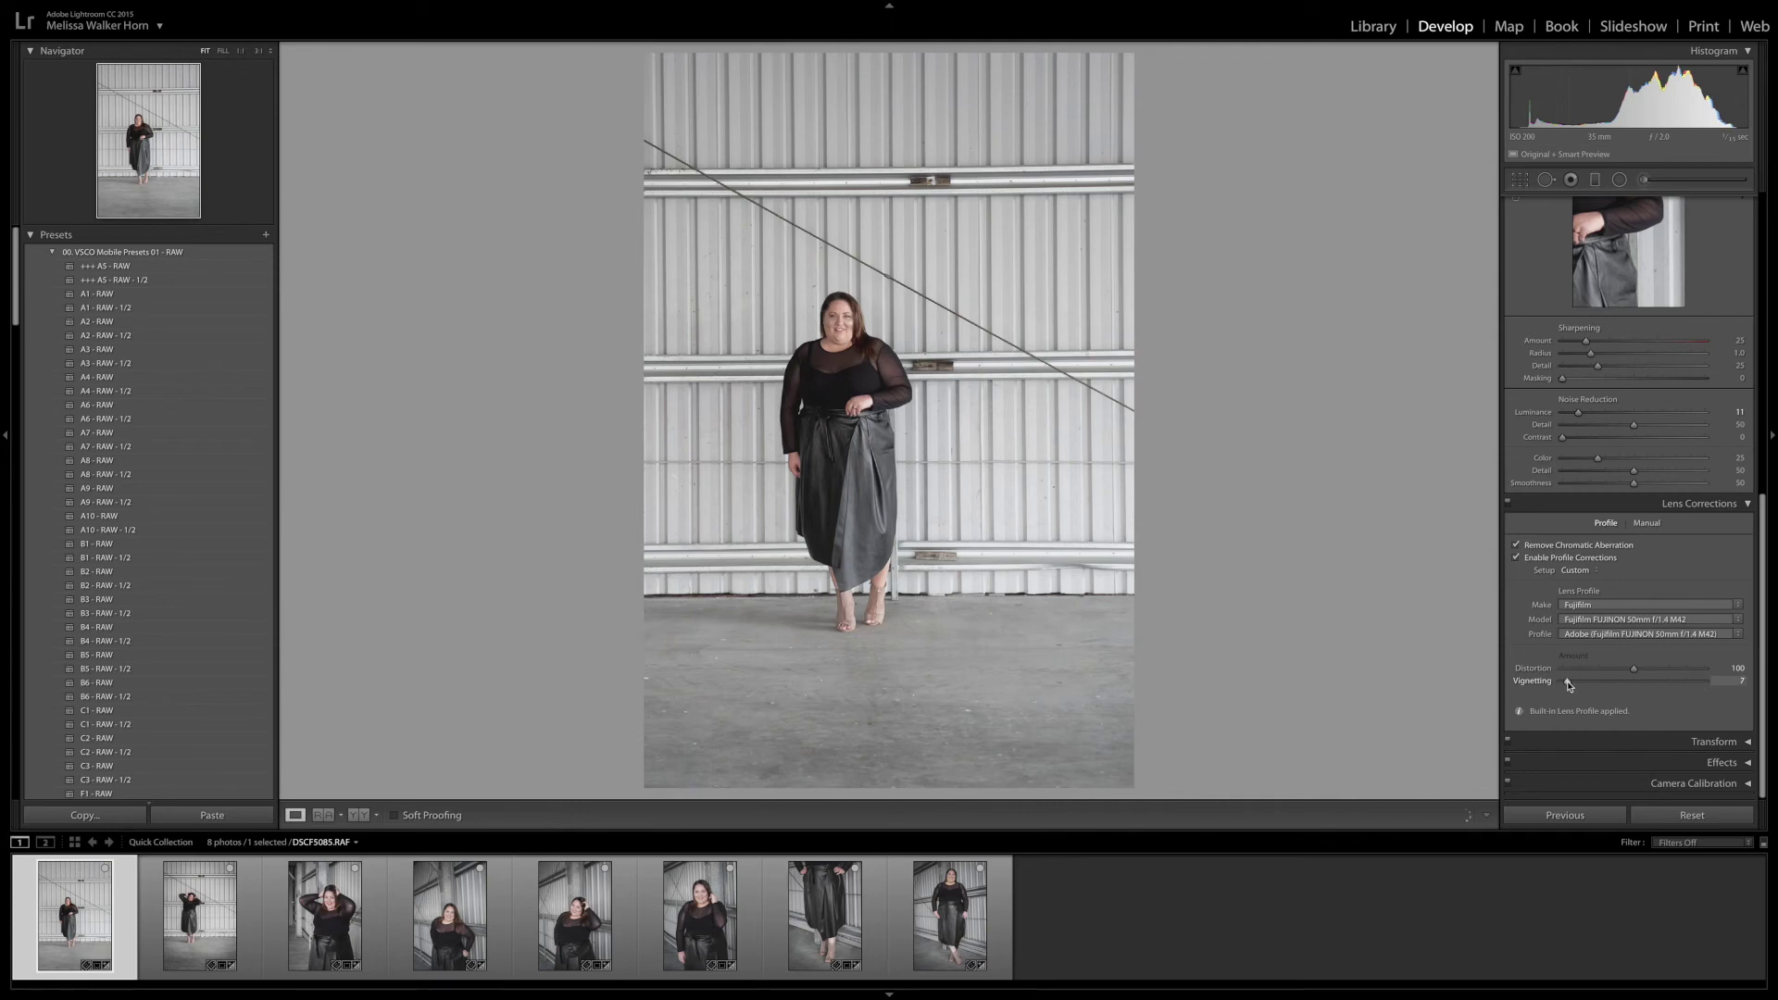
Step: Set Exposure to −0.95 and Blacks to −42
scroll(1521, 575, "up", 10)
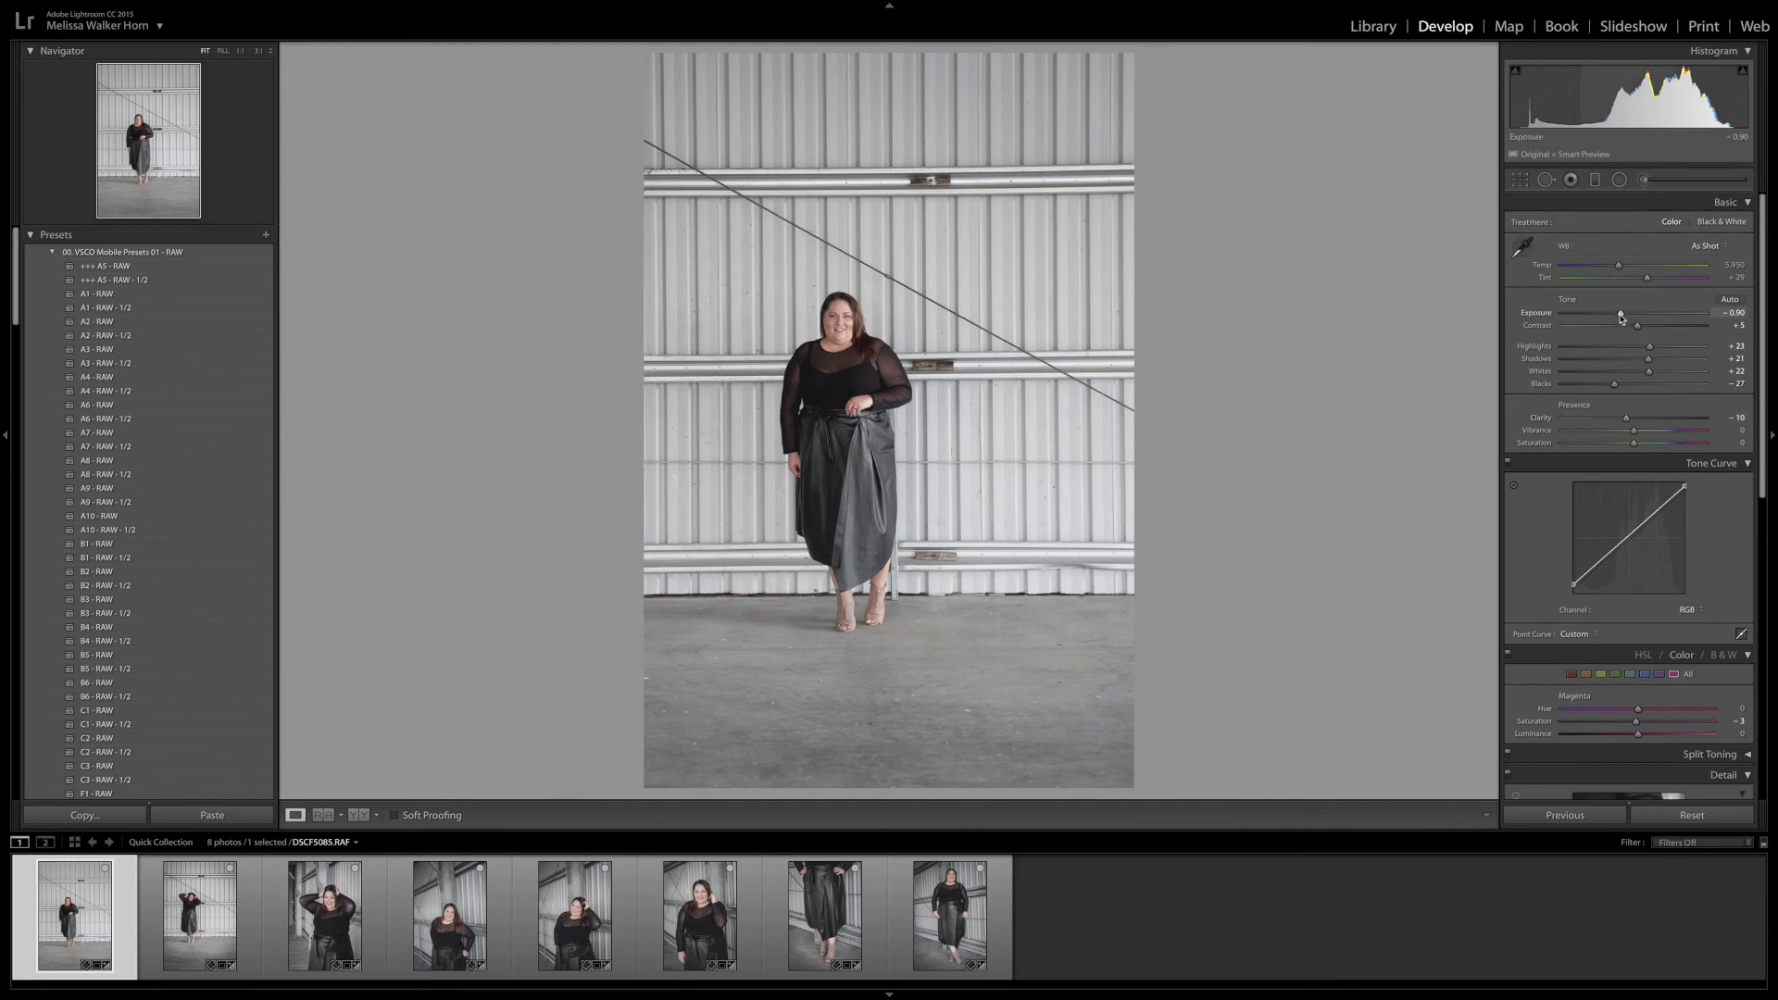
left_click_drag(1620, 317, 1618, 317)
left_click_drag(1614, 387, 1605, 387)
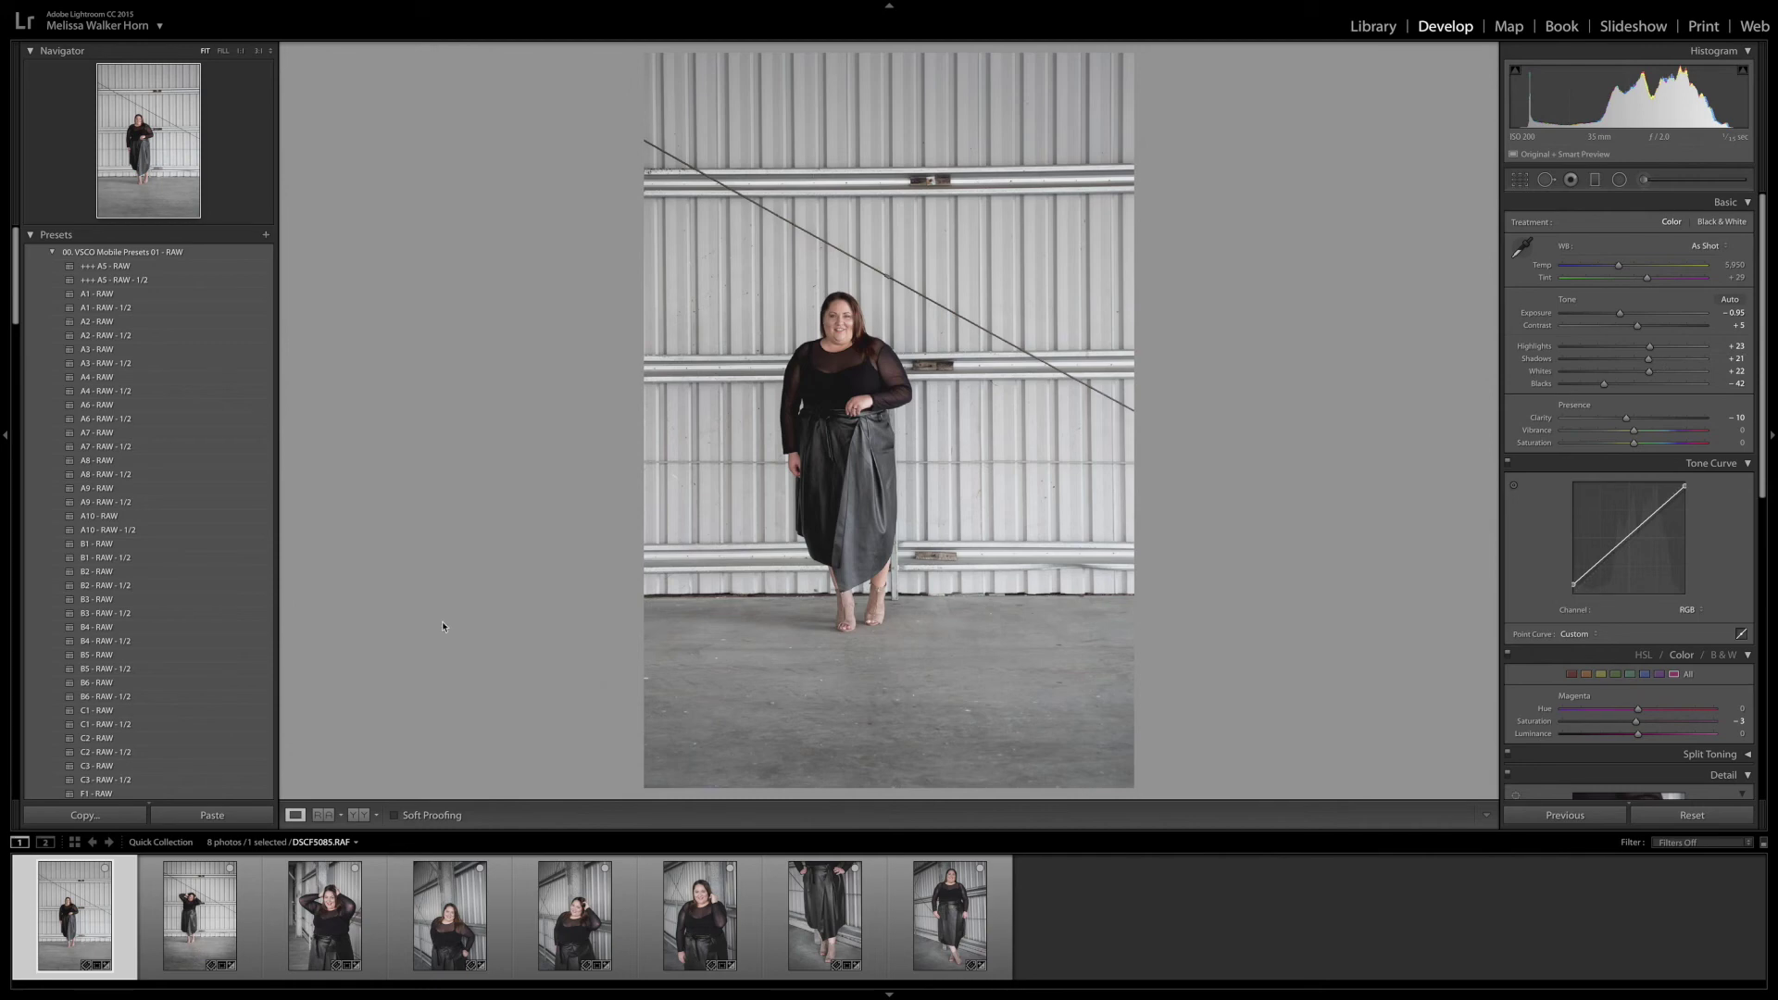
Step: Compare the tones of the photo with the edited second photo, DSCF5095.RAF, and return to it
left_click(188, 921)
left_click(185, 921)
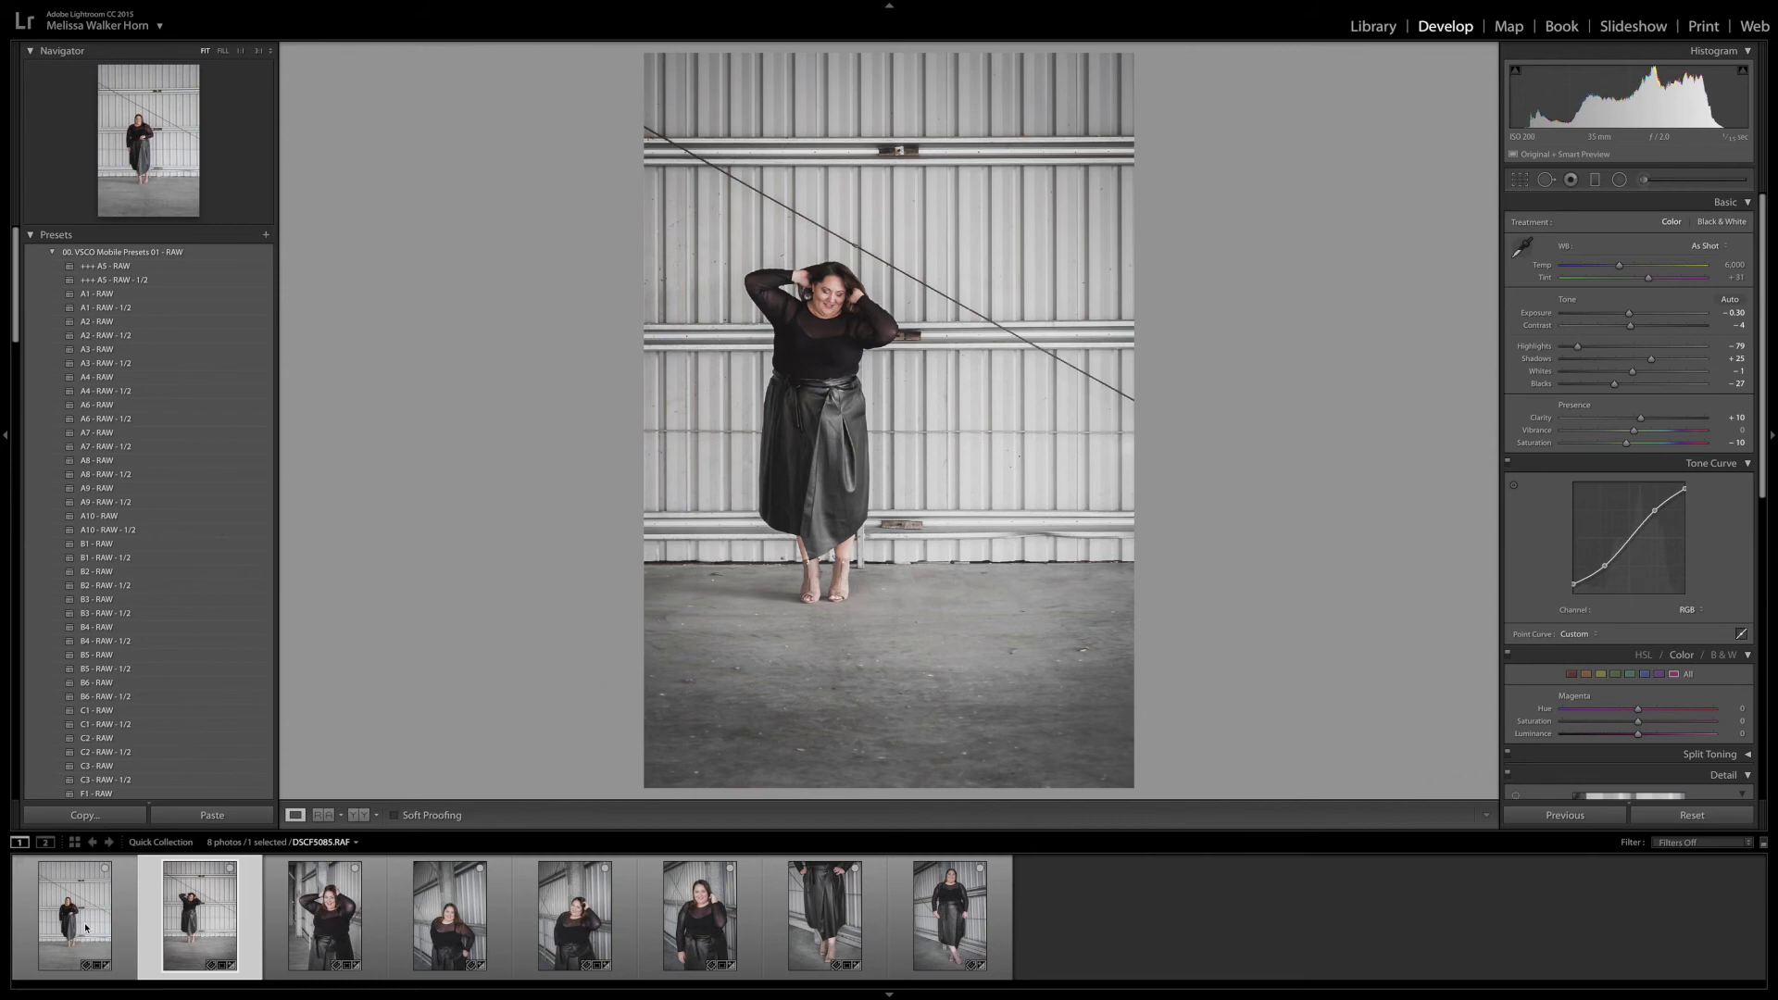
left_click(88, 927)
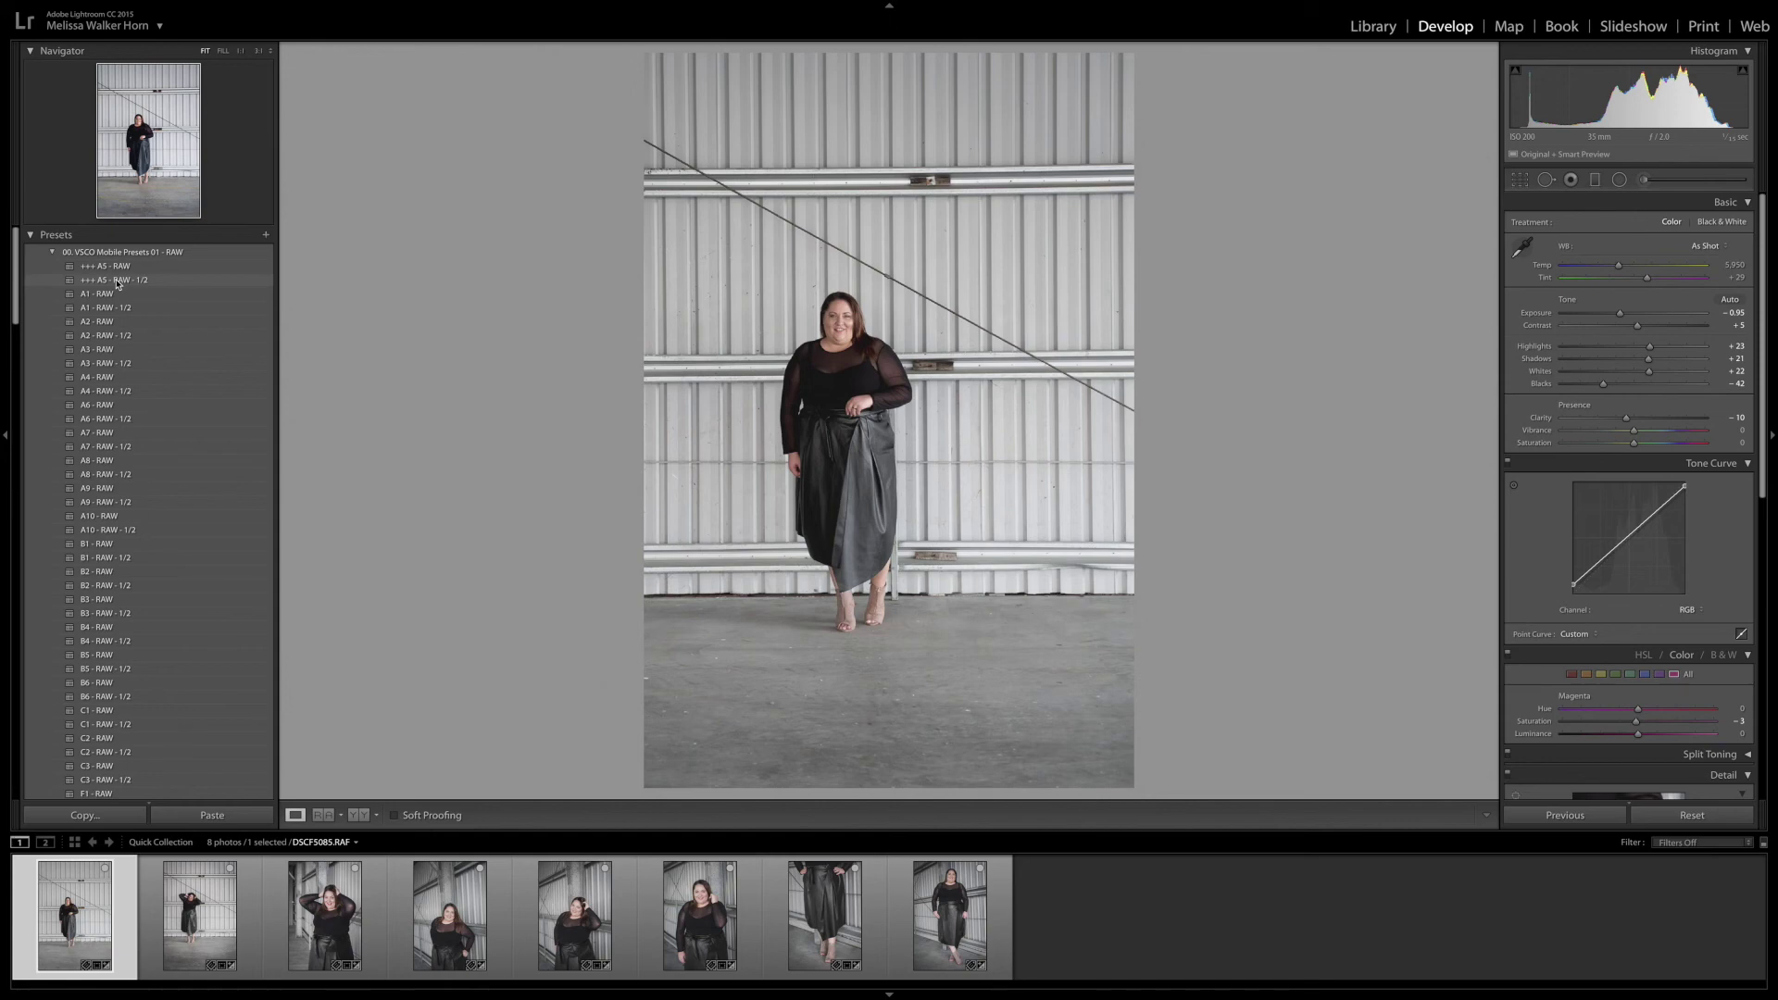
Step: Try the A5 - RAW - 1/2 preset with Blacks at −12 and compare the look with the second photo
left_click(116, 282)
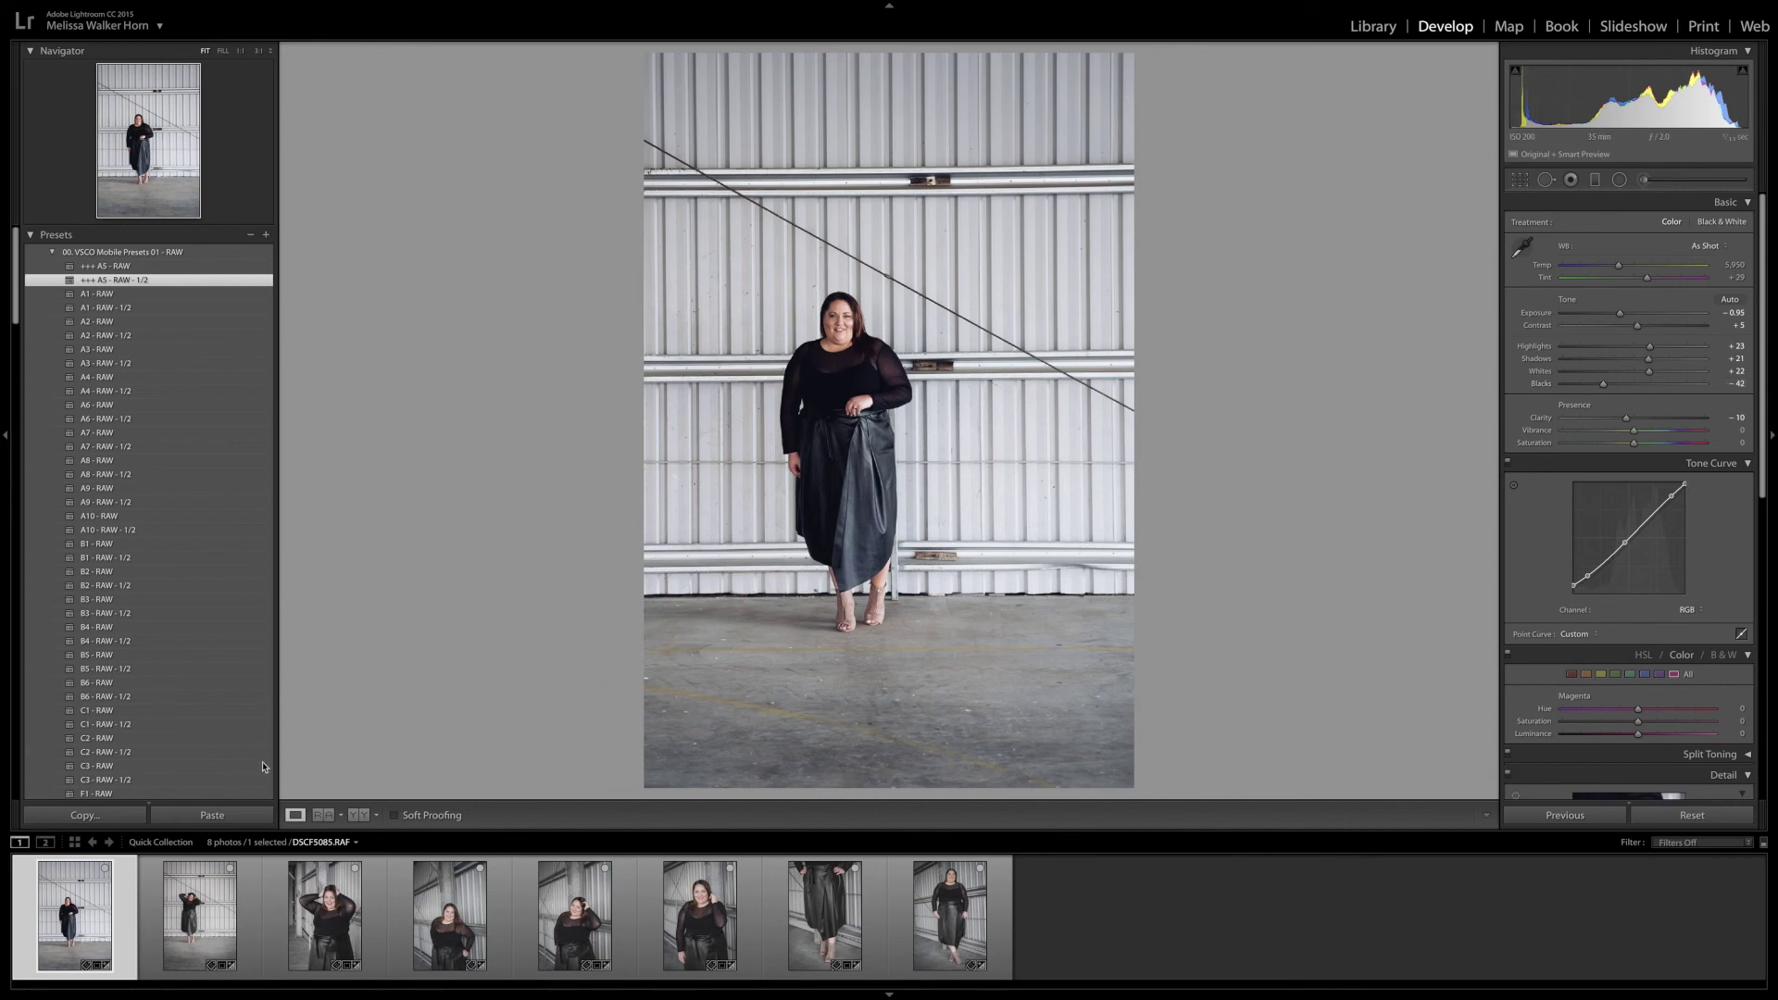
left_click(199, 917)
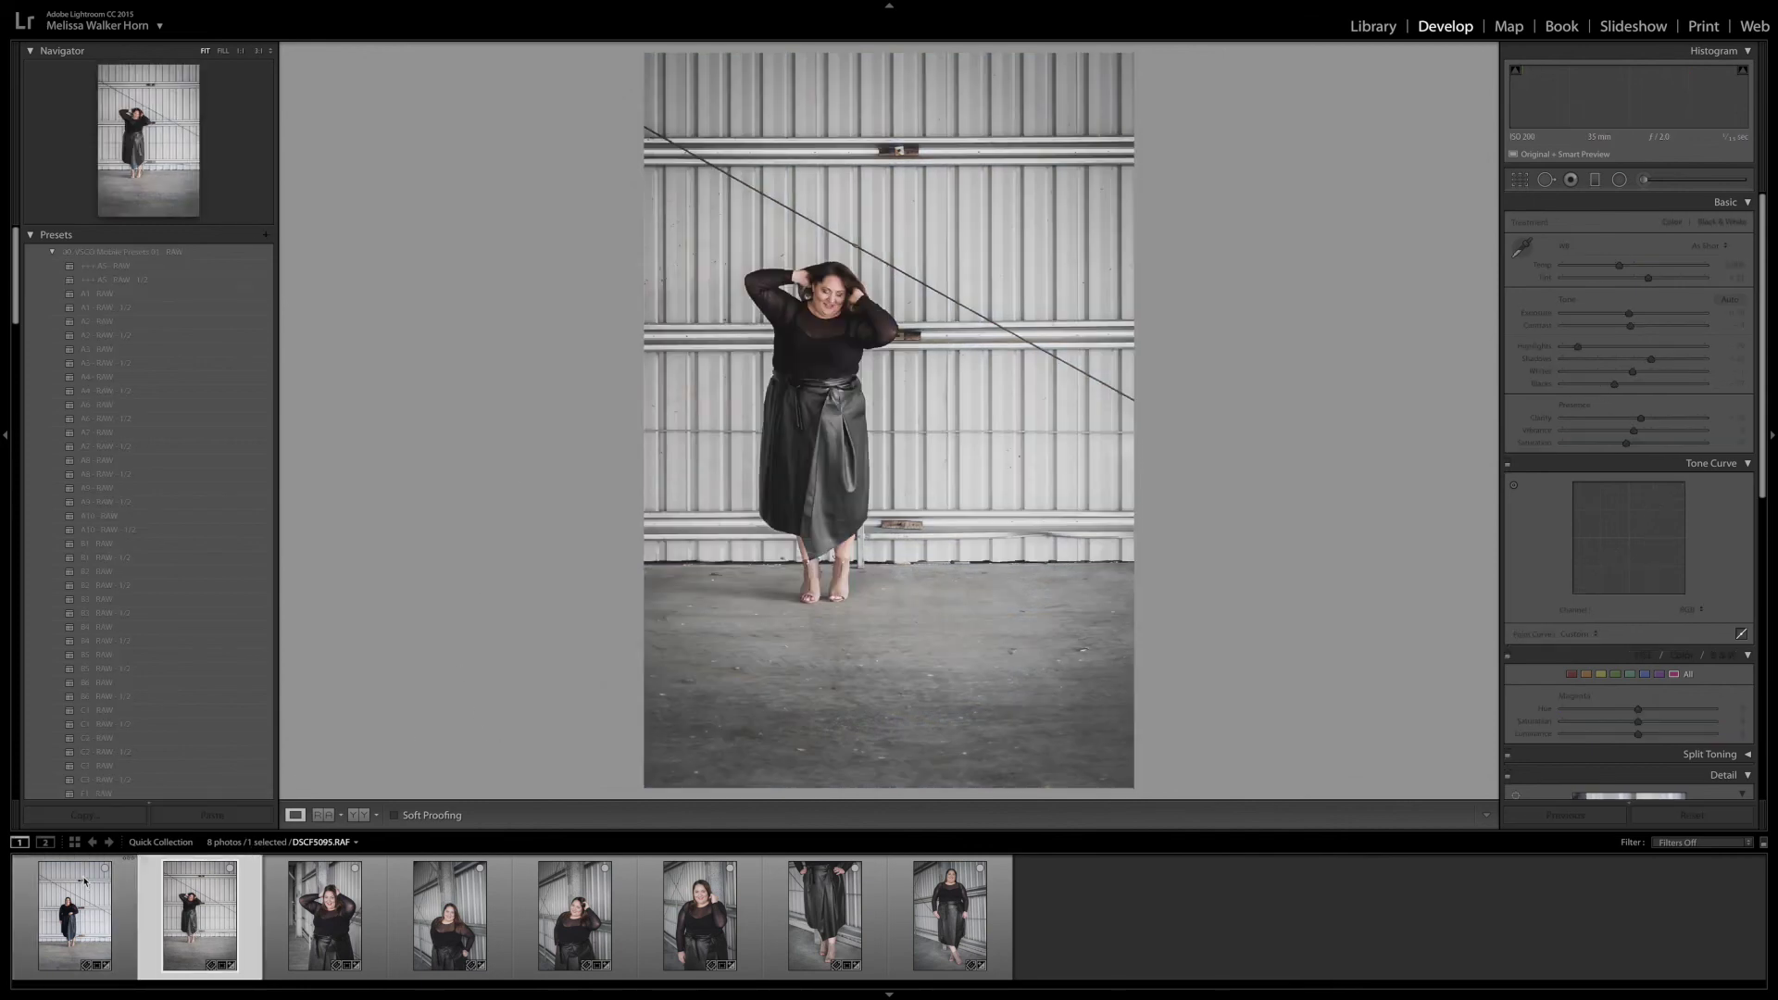
left_click(89, 887)
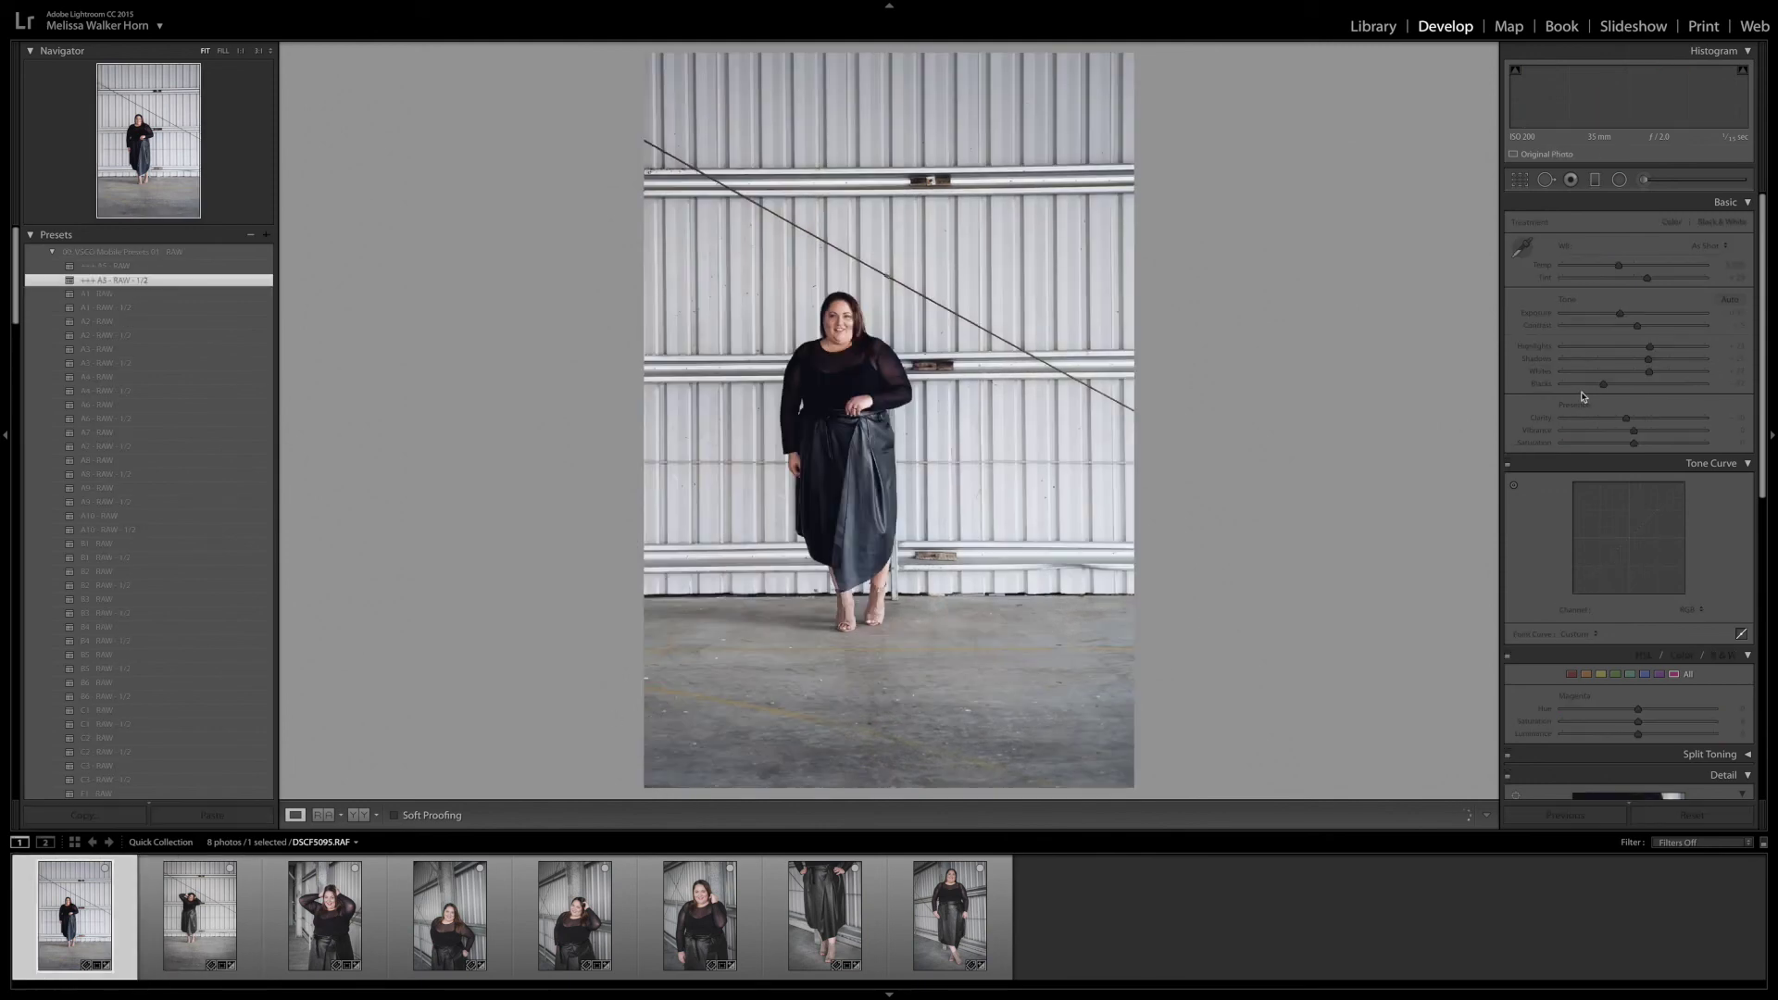
left_click_drag(1624, 389, 1630, 389)
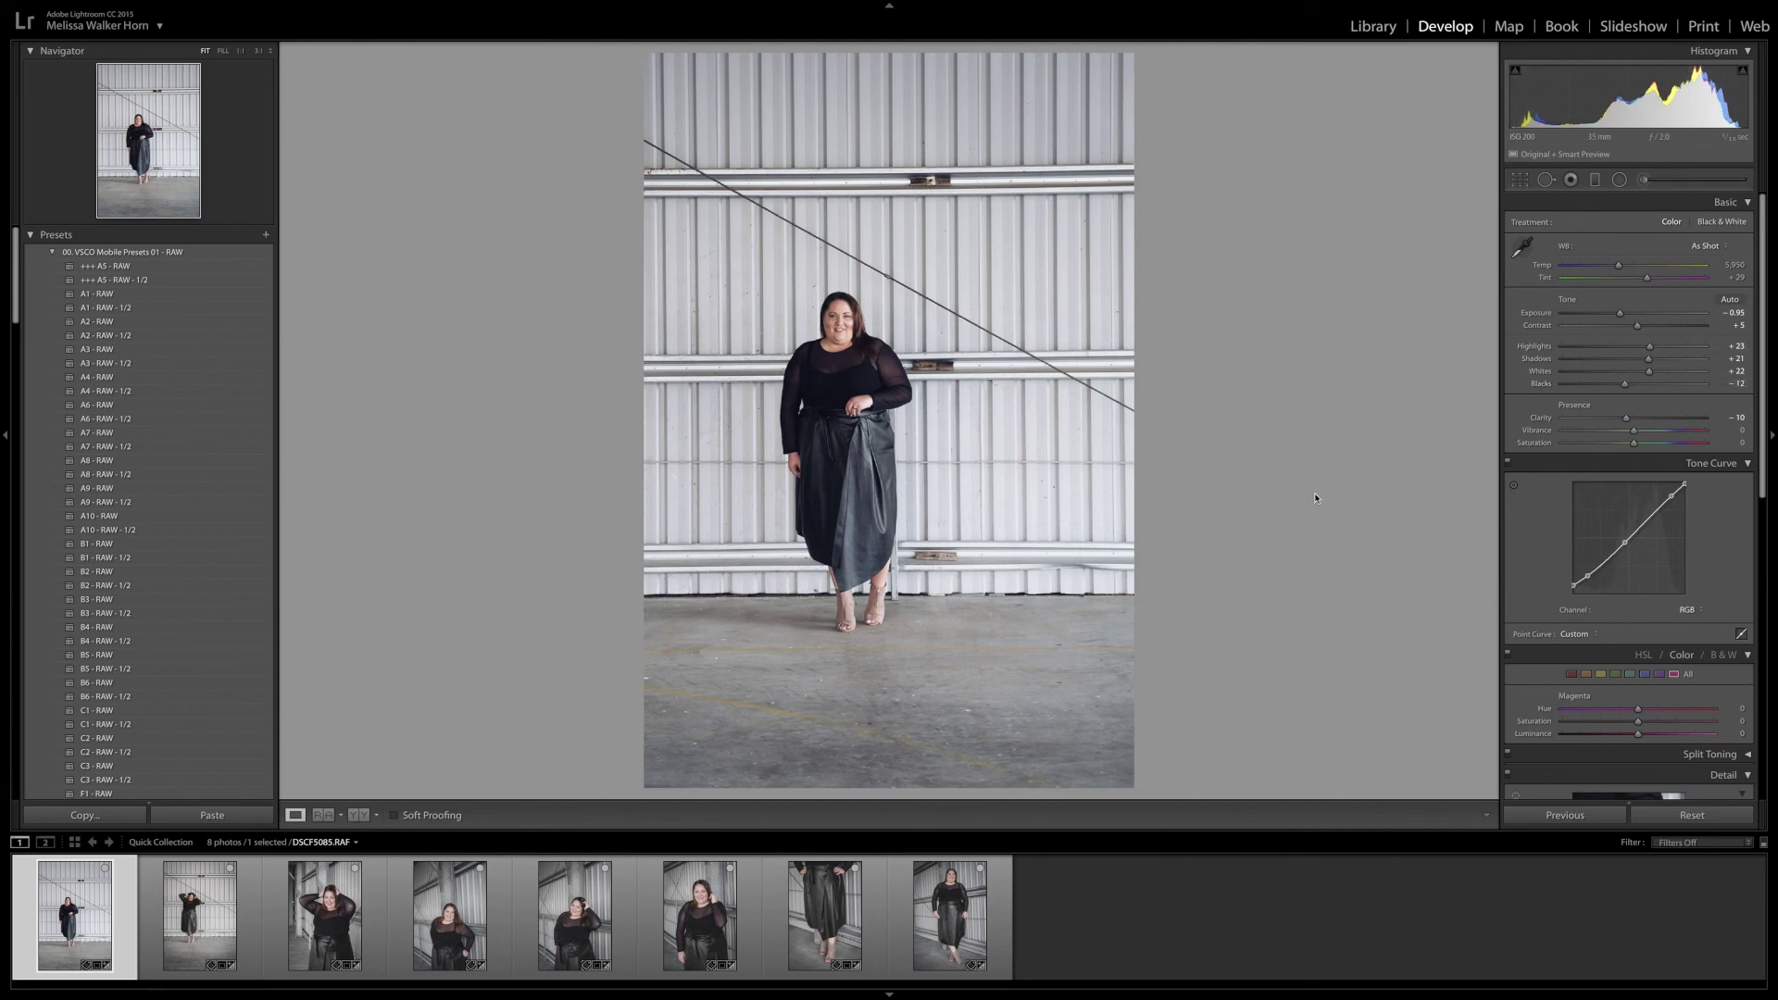
left_click(176, 896)
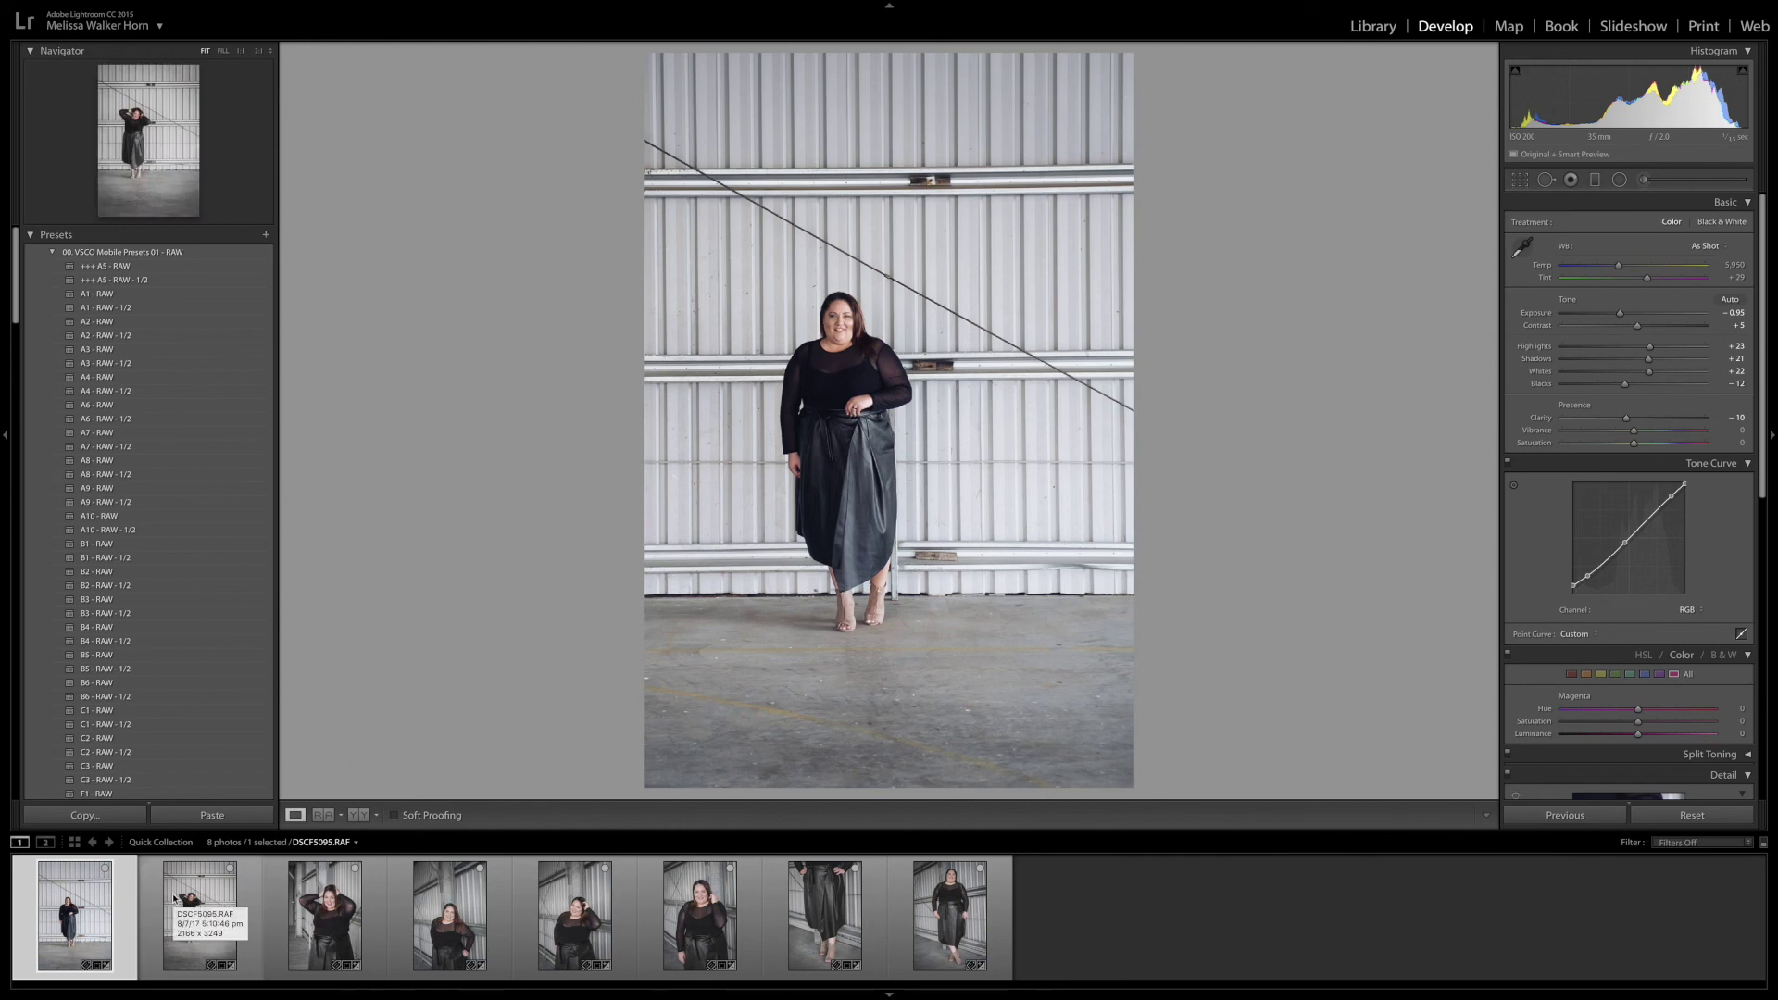
Step: Undo the last Blacks change and the applied A5 preset
key("ctrl+z")
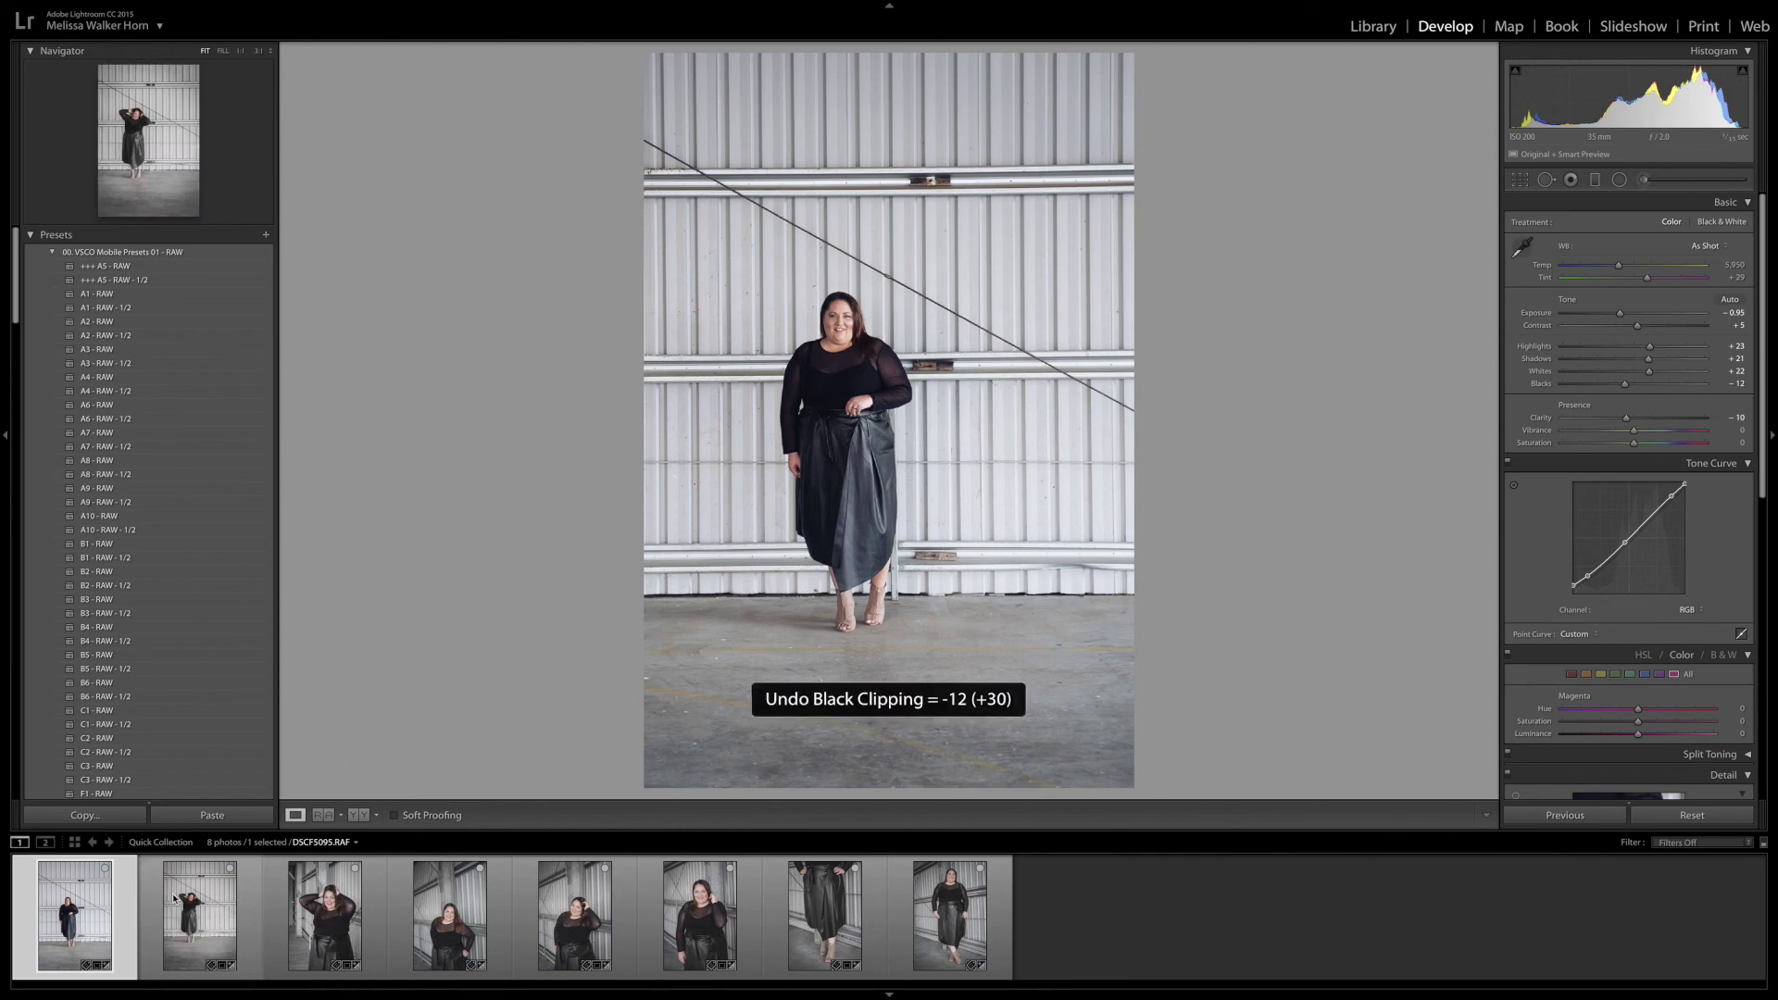
key("ctrl+z")
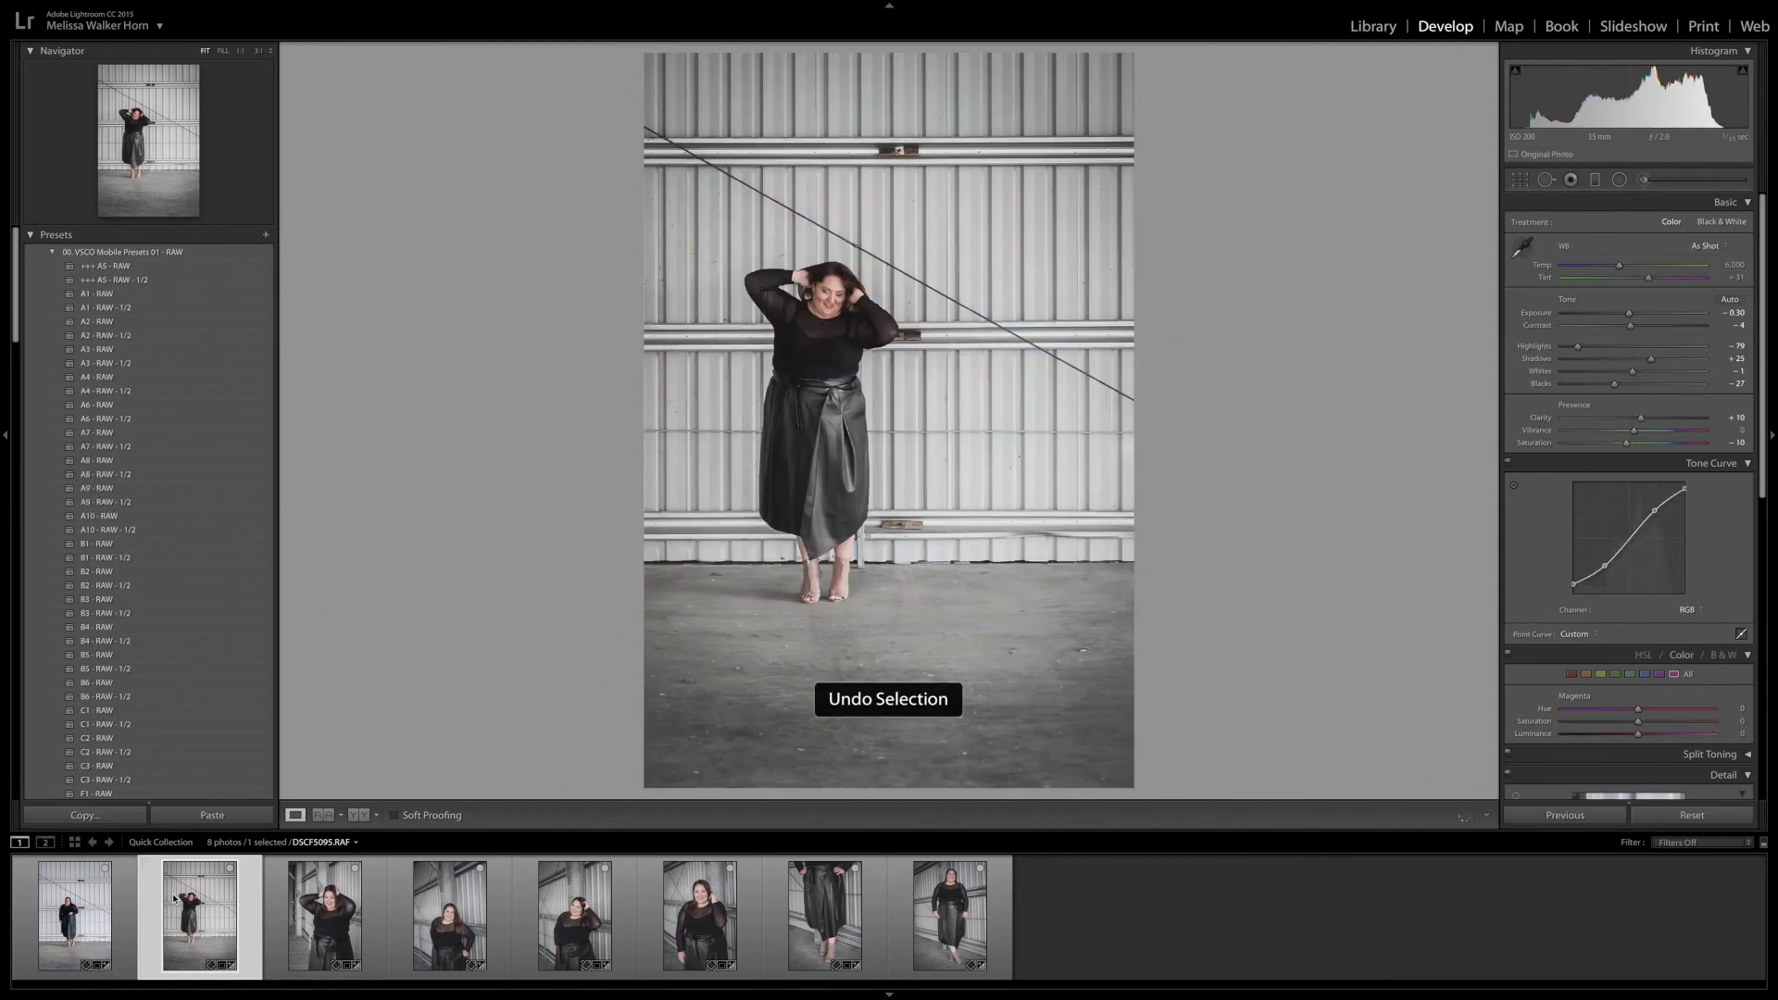
key("ctrl+z")
key("ctrl+z")
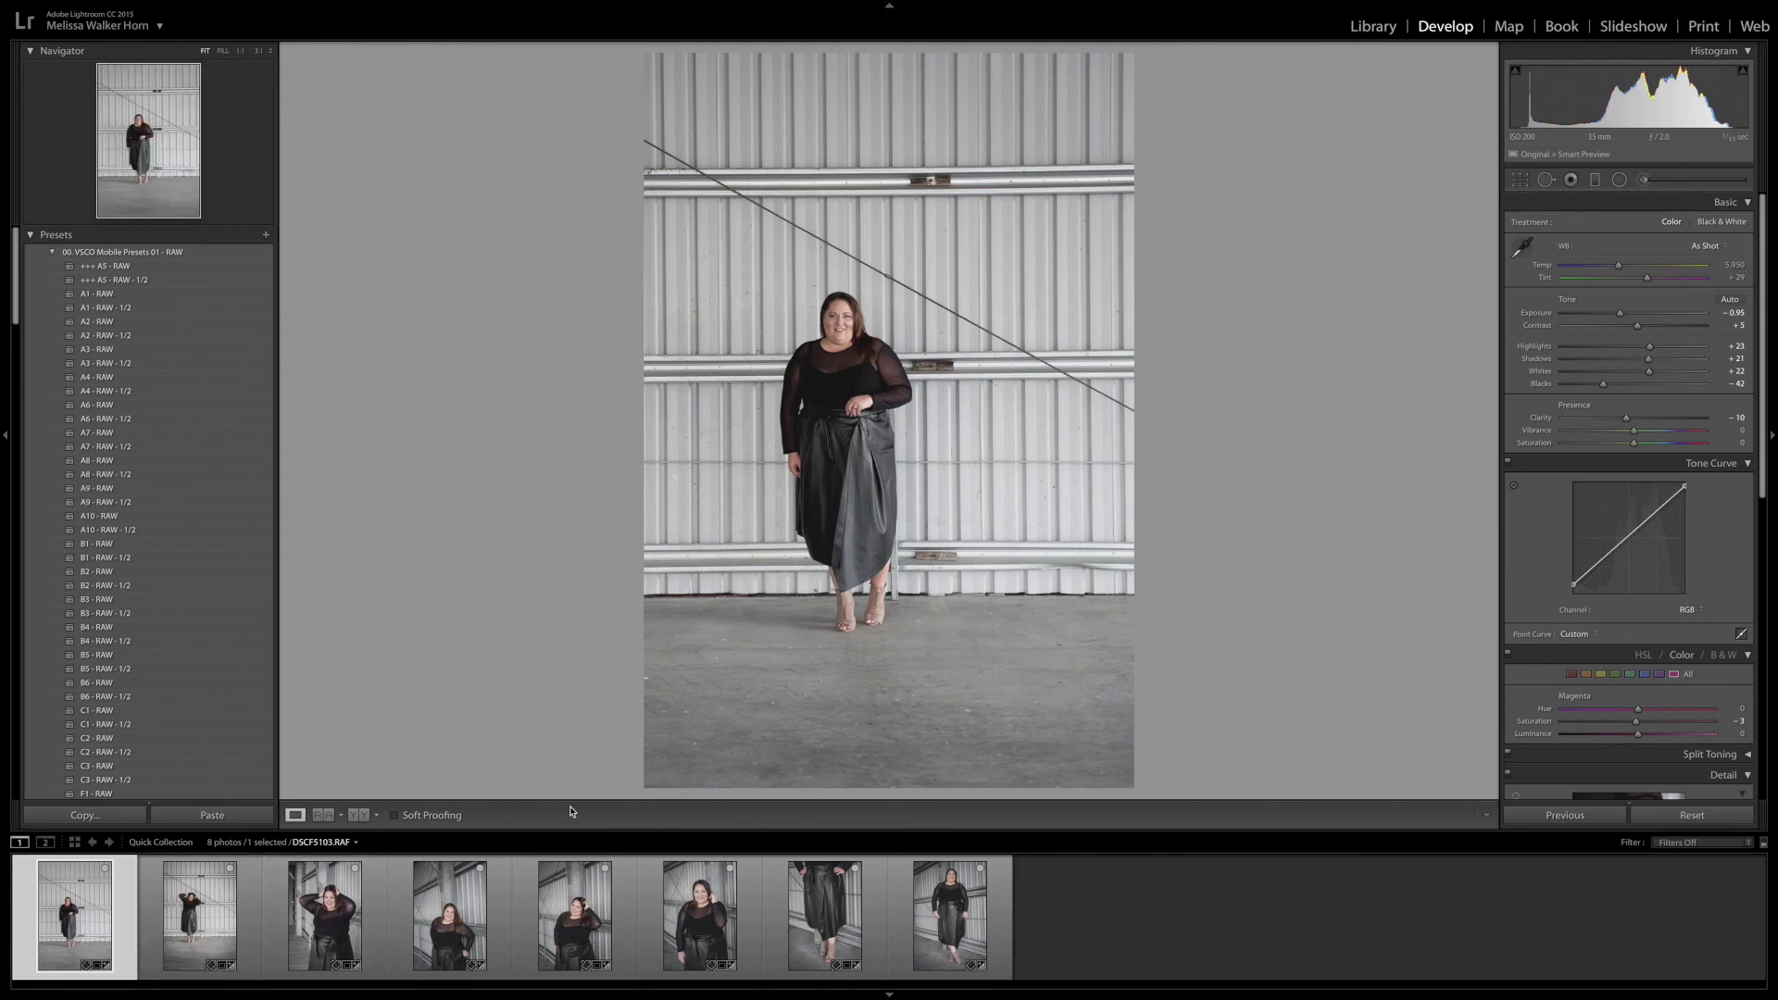
Step: Add a shadow point and a highlight point to the RGB tone curve and lower the shadow point slightly
left_click(1606, 555)
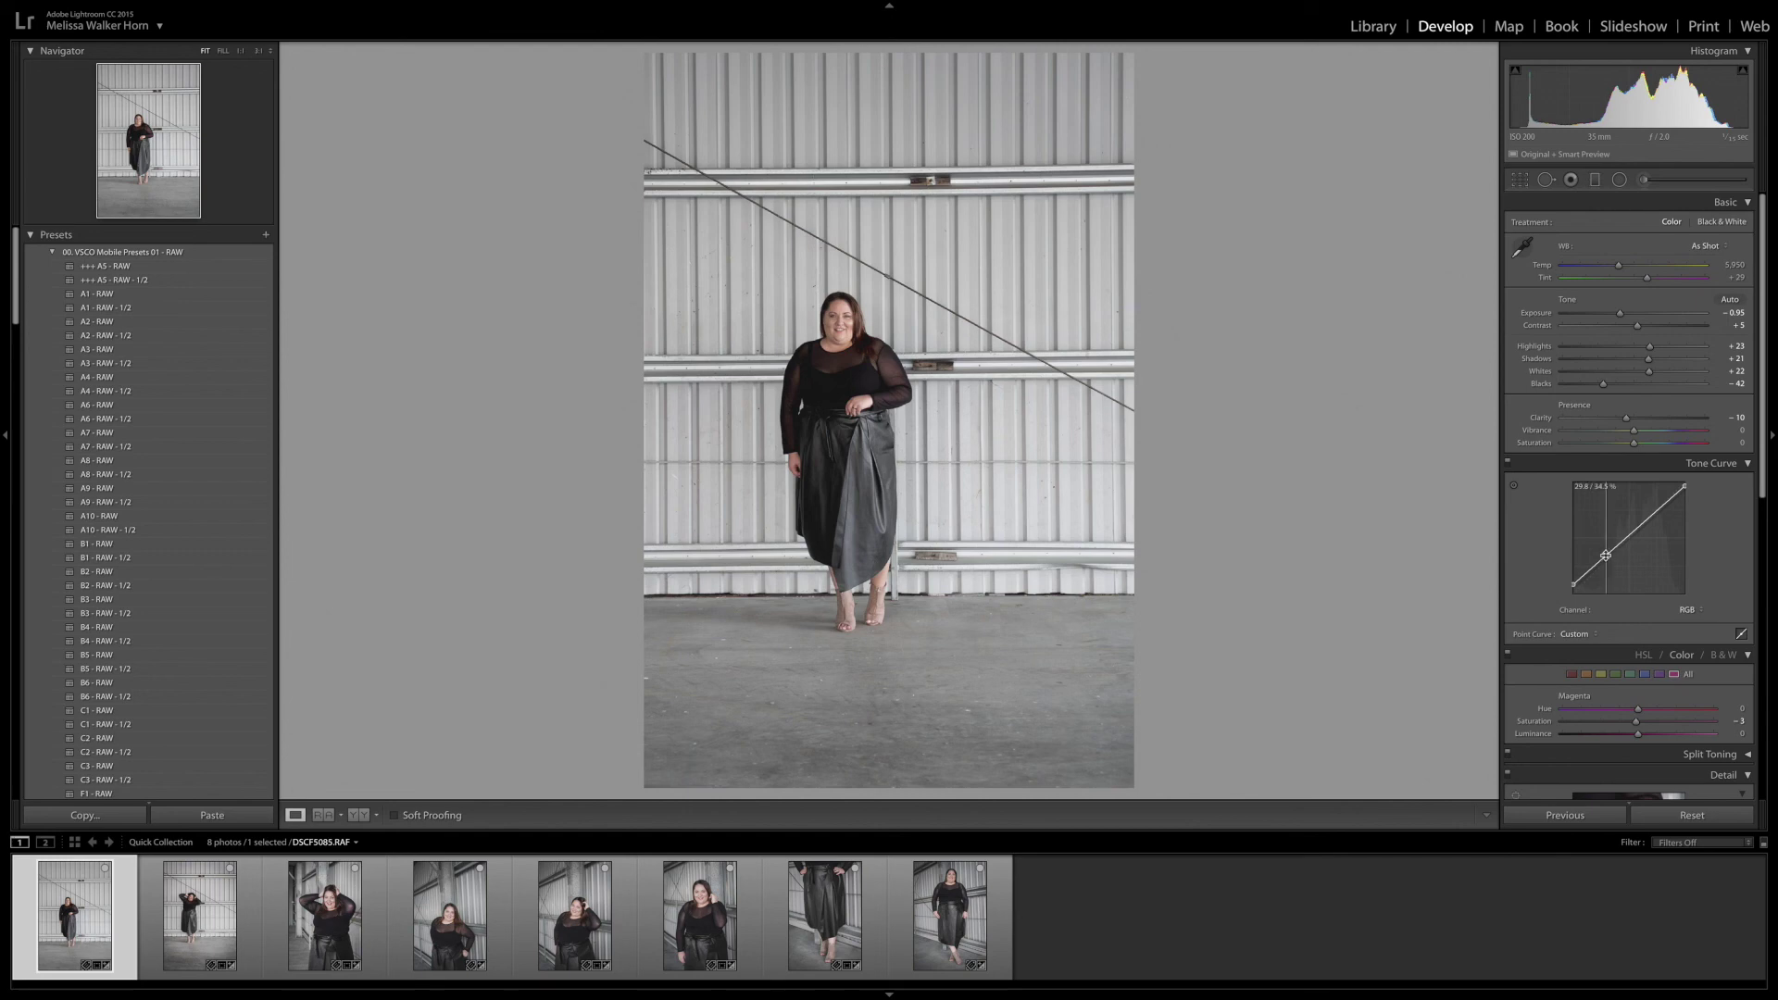
left_click(1655, 512)
left_click_drag(1655, 512, 1655, 515)
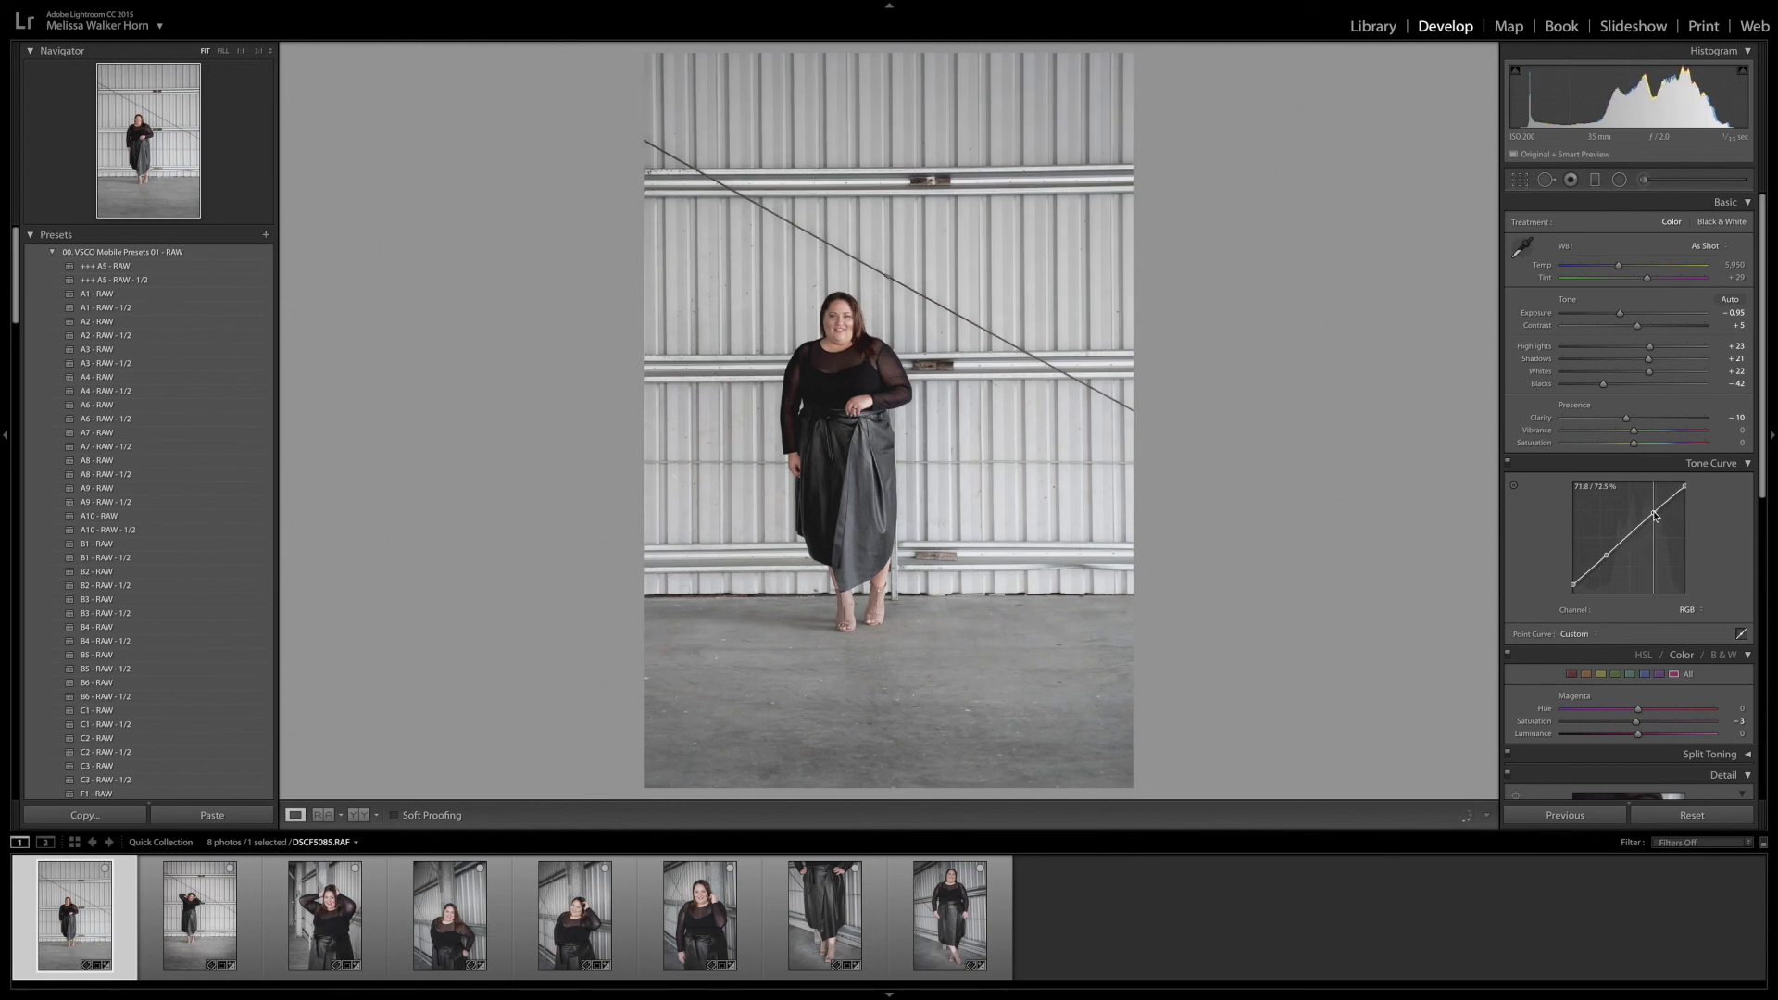
left_click_drag(1606, 556, 1607, 565)
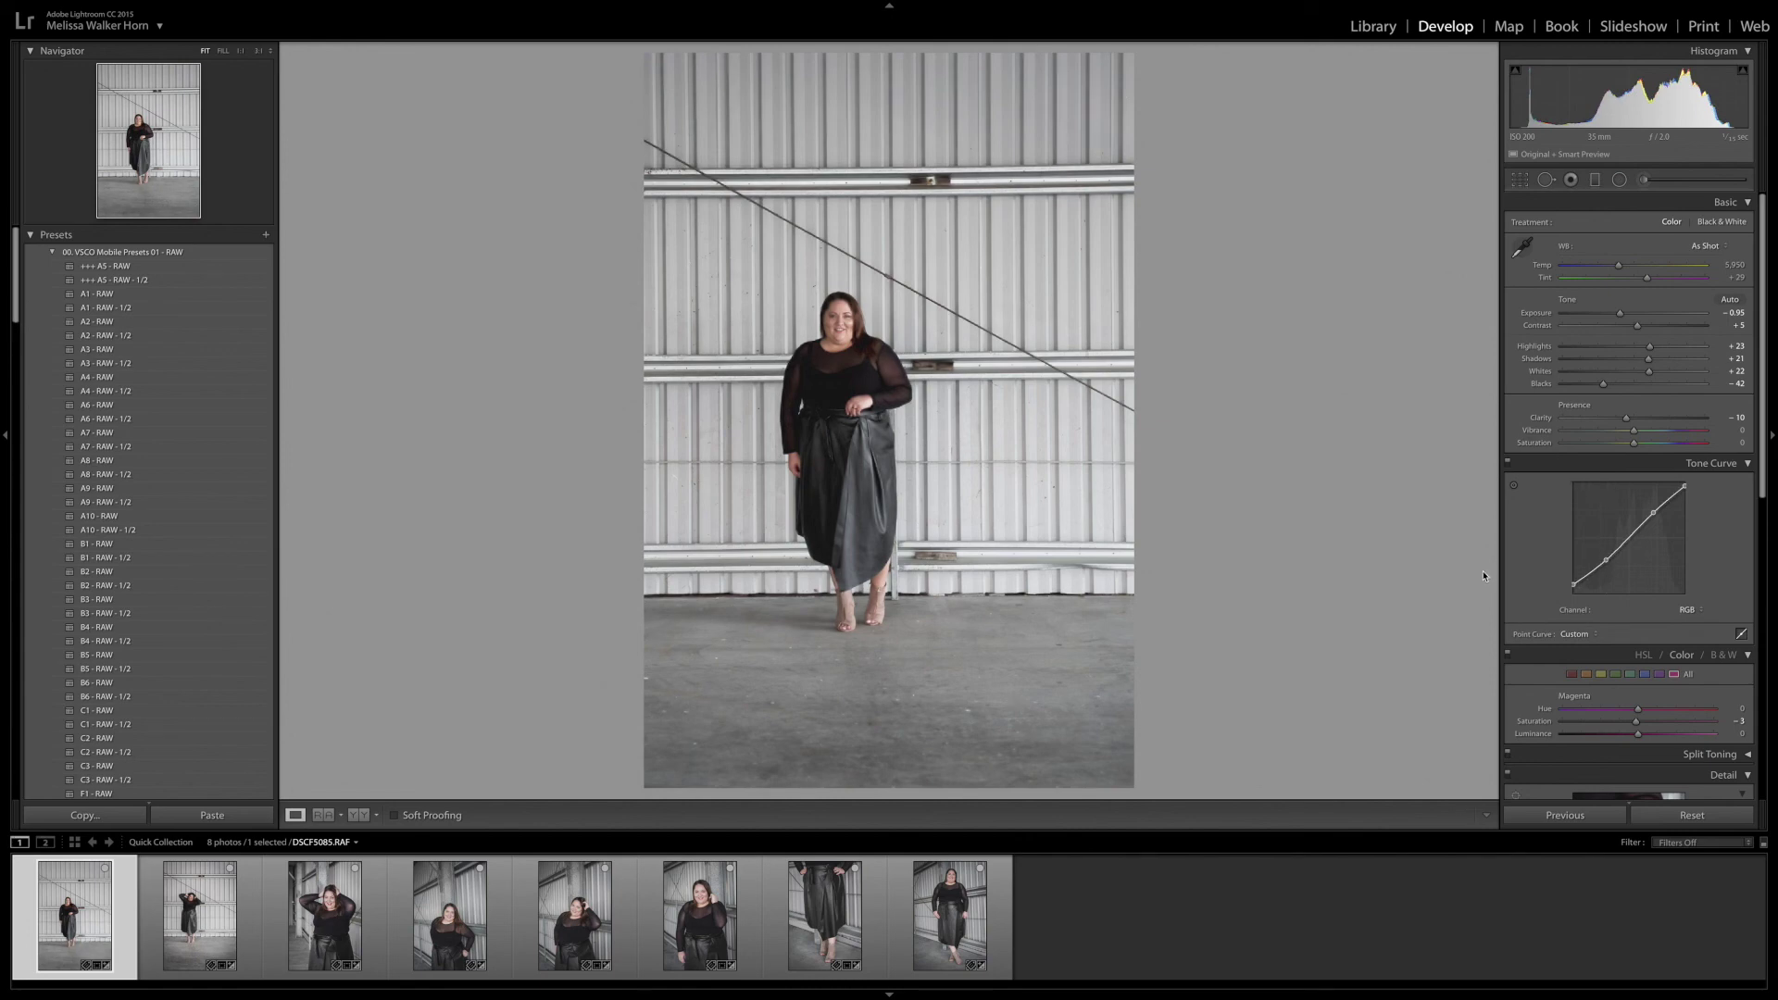